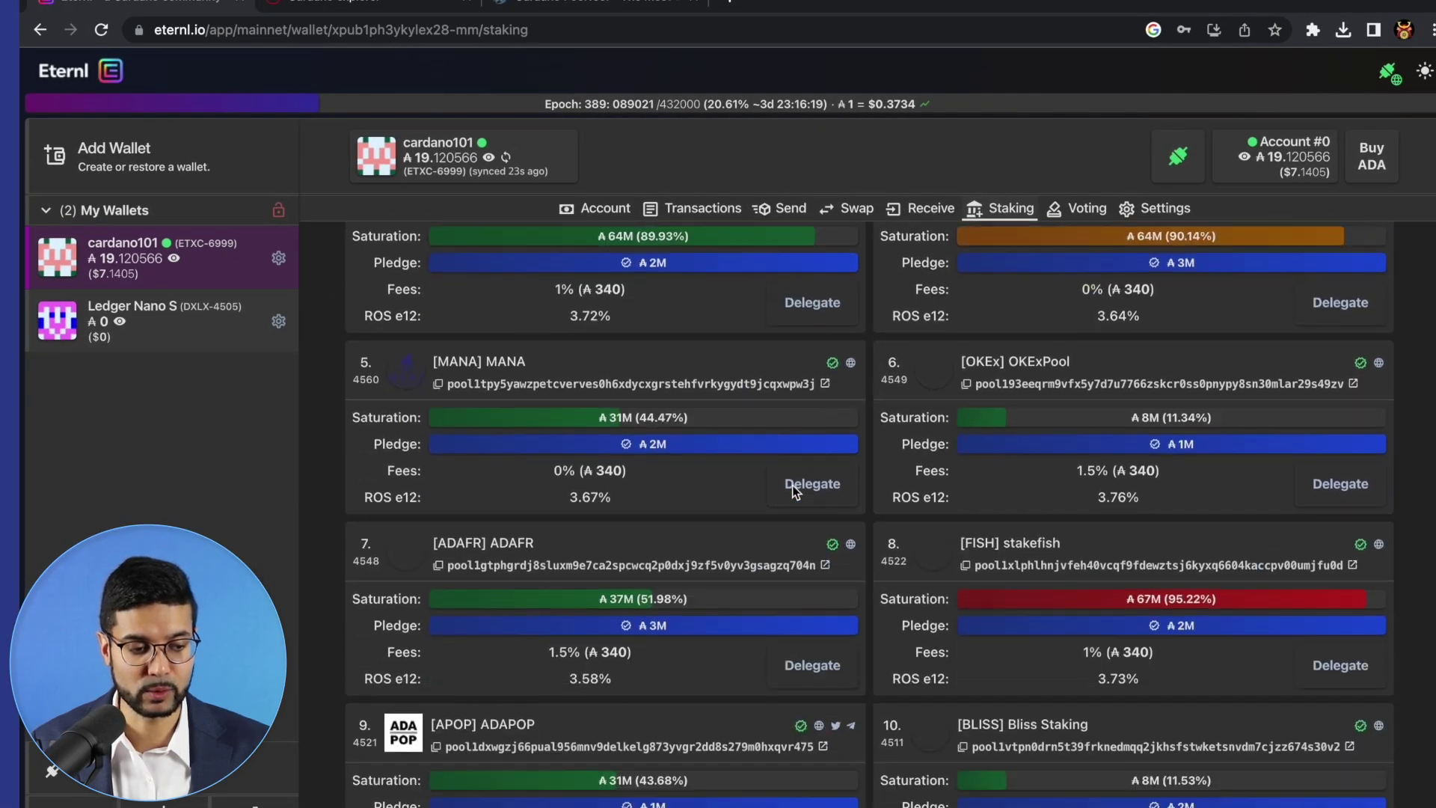
scroll(795, 492, down, 10)
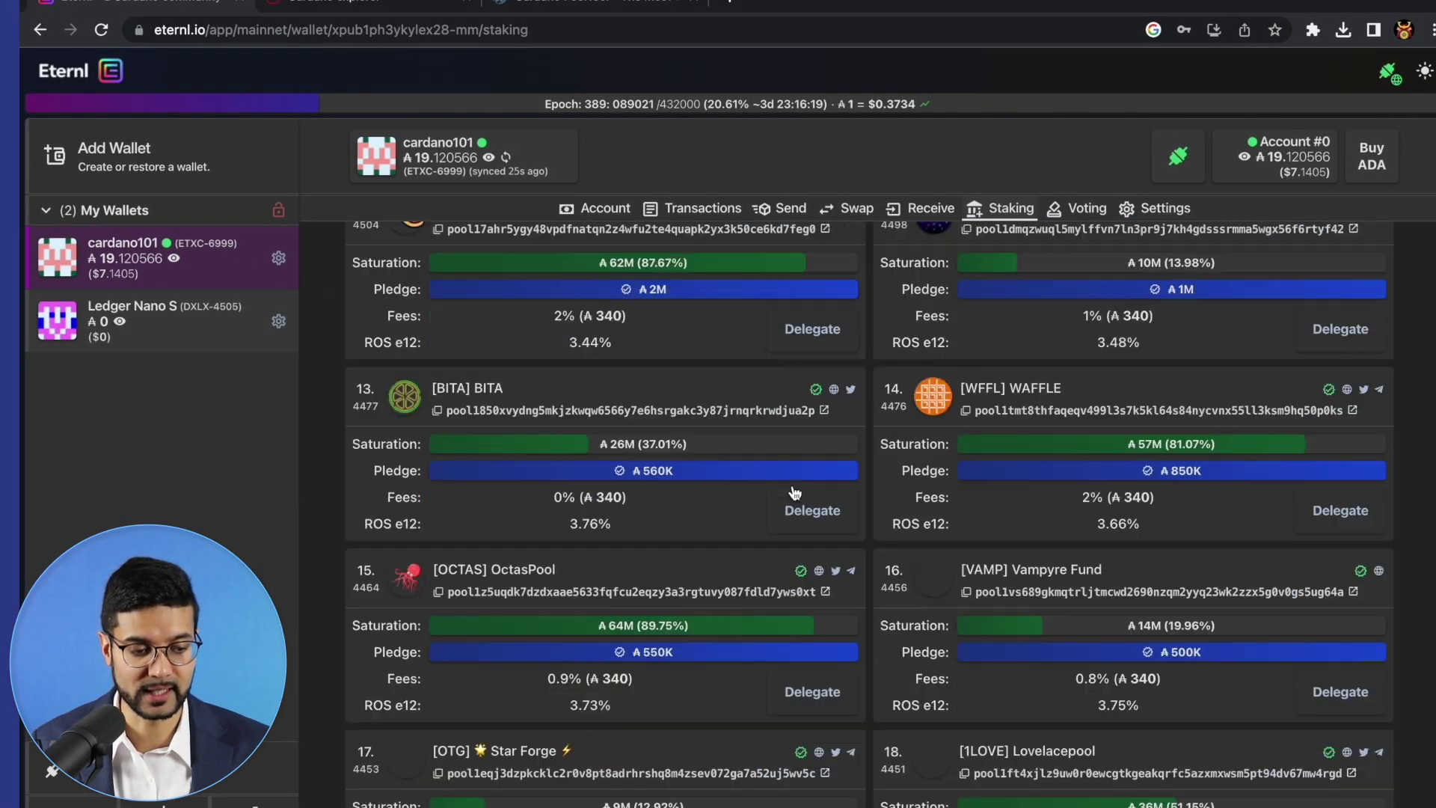
scroll(794, 492, down, 3)
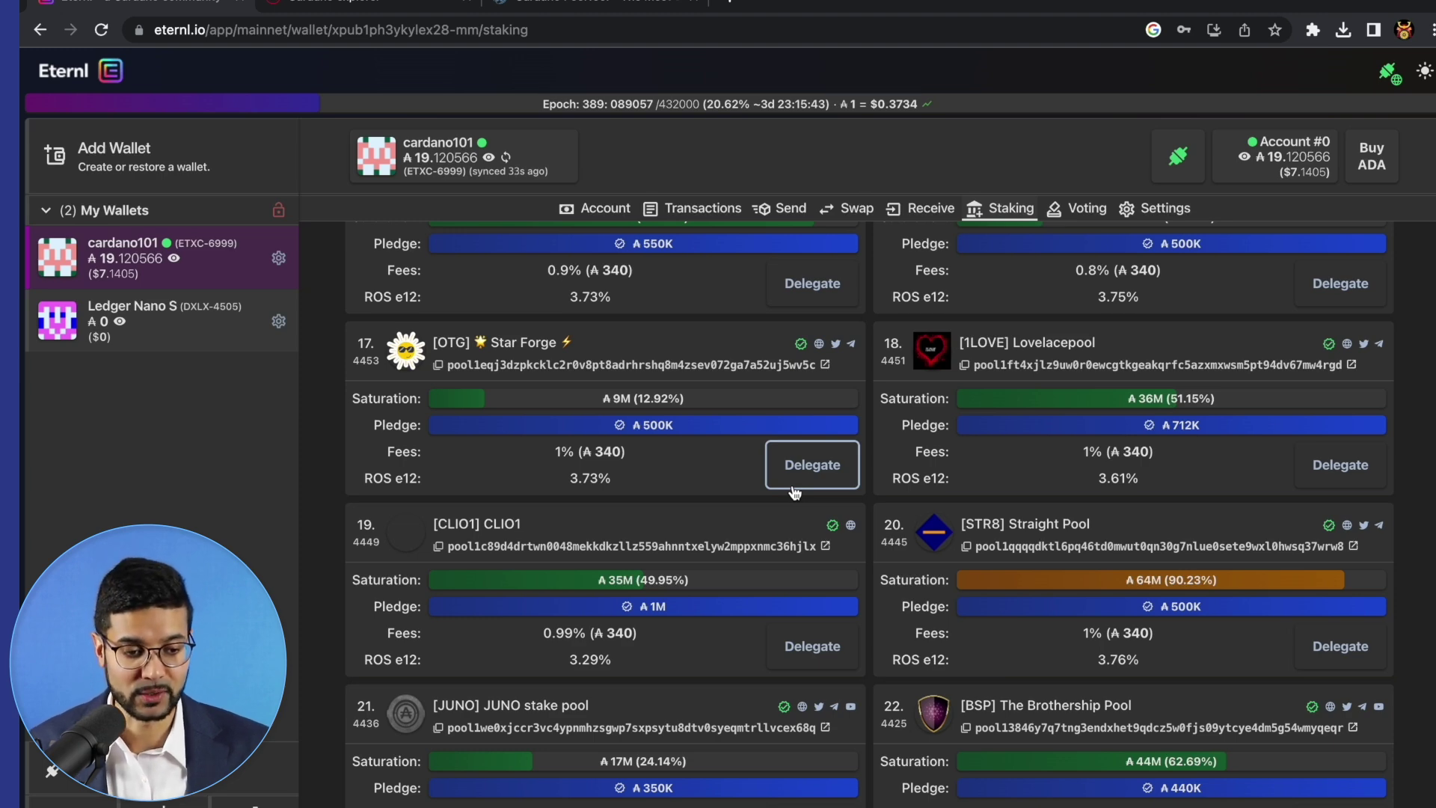
scroll(648, 535, down, 4)
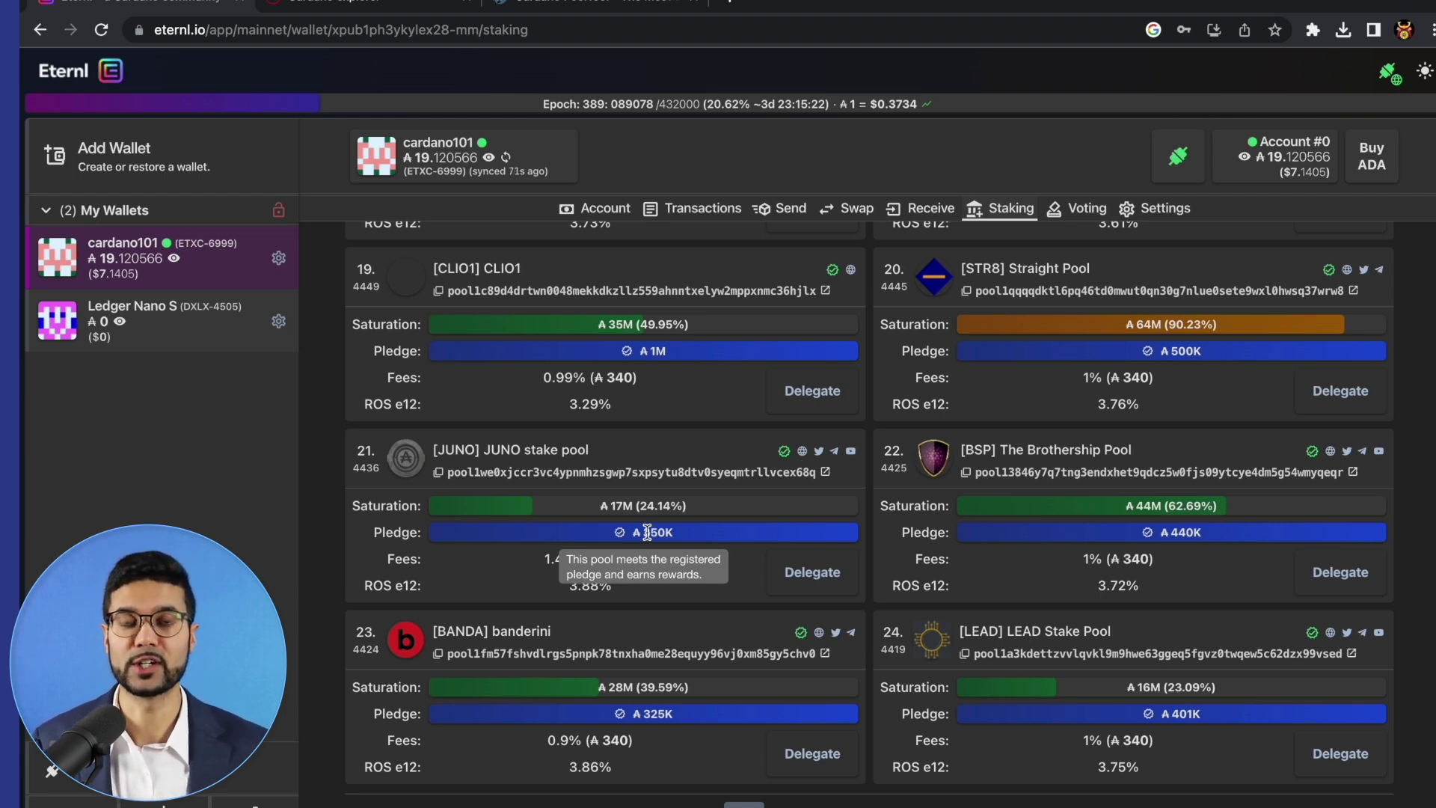
scroll(537, 537, up, 5)
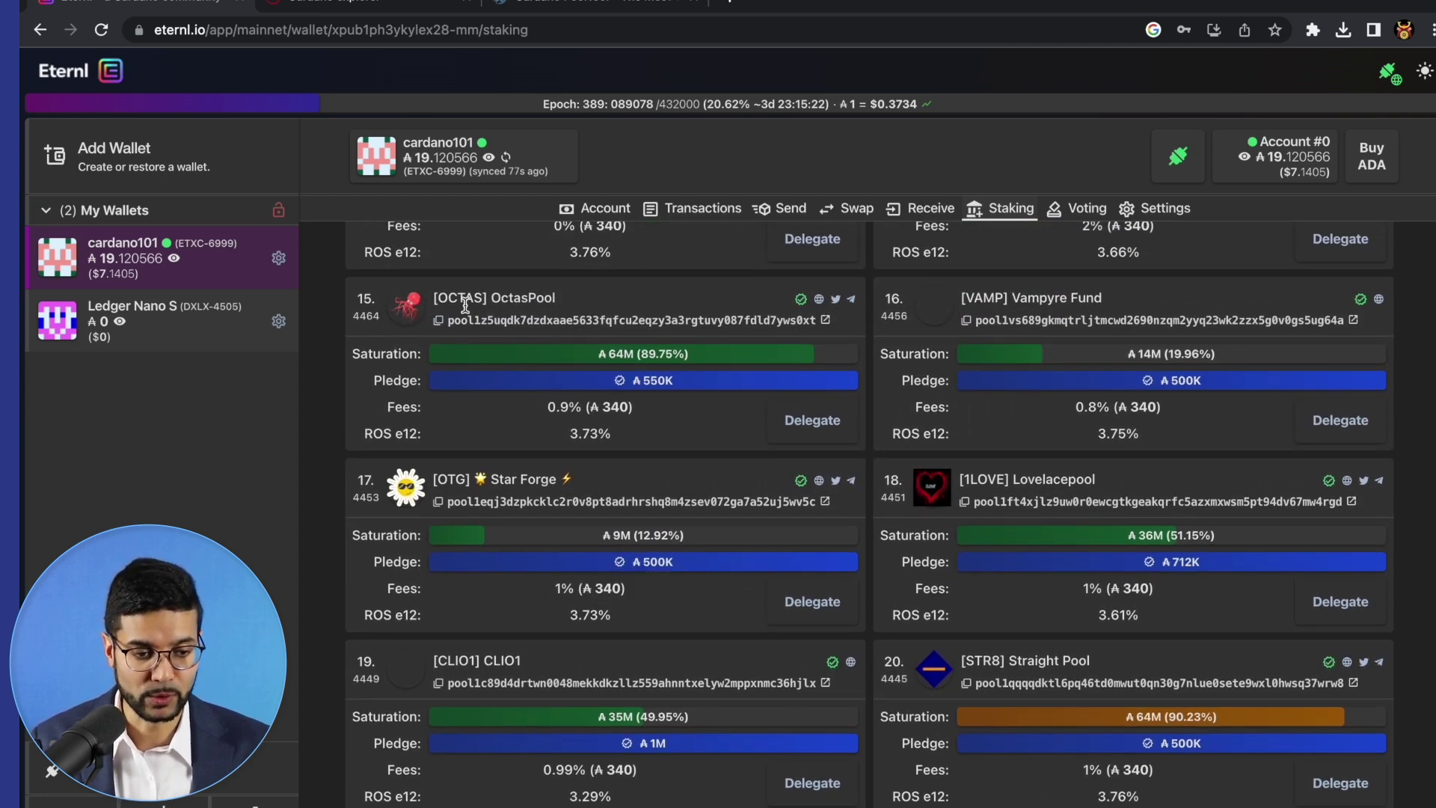
scroll(464, 304, up, 1)
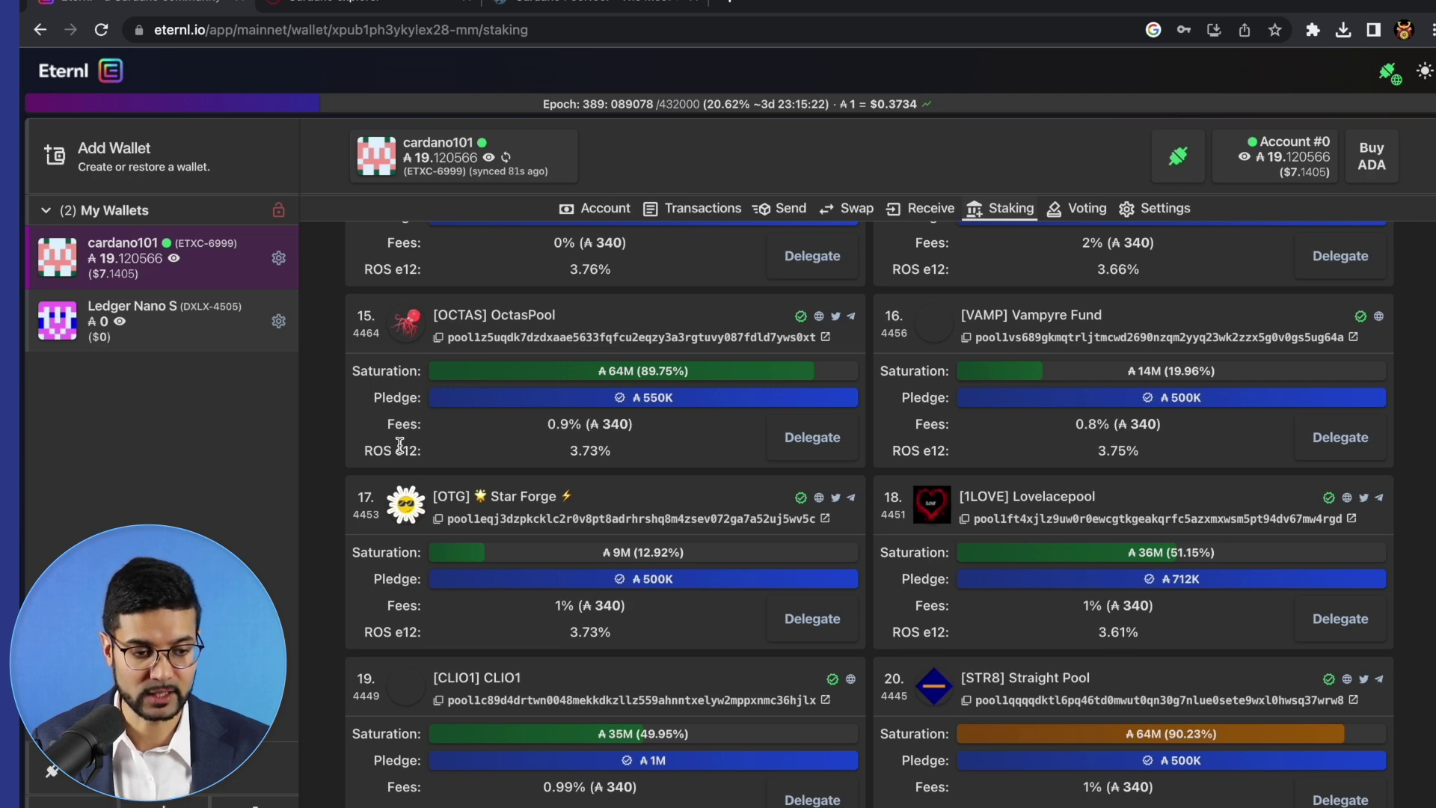
scroll(572, 440, up, 2)
scroll(571, 440, up, 6)
scroll(571, 439, up, 3)
scroll(573, 446, up, 1)
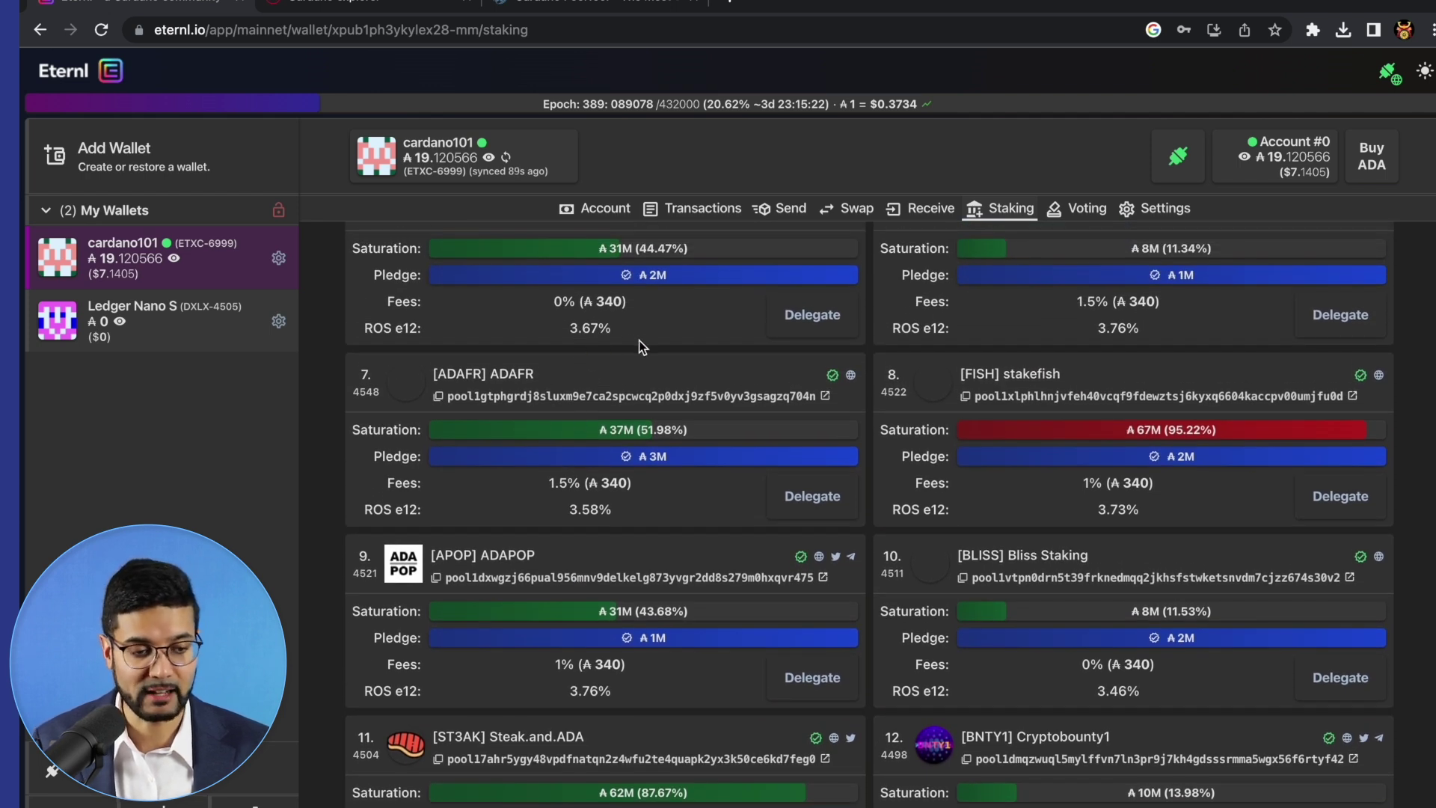
scroll(639, 340, up, 3)
scroll(639, 340, up, 3)
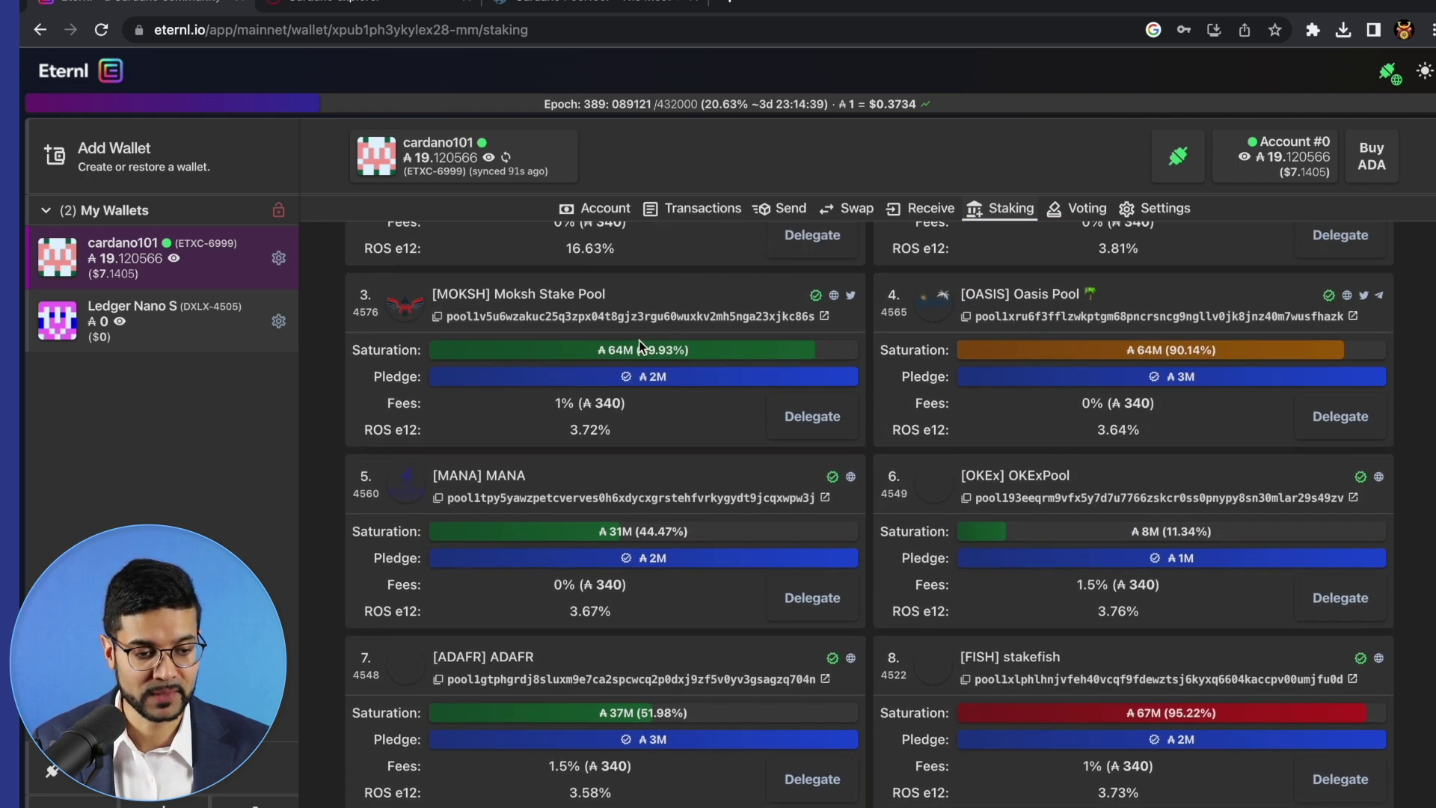
scroll(639, 340, up, 3)
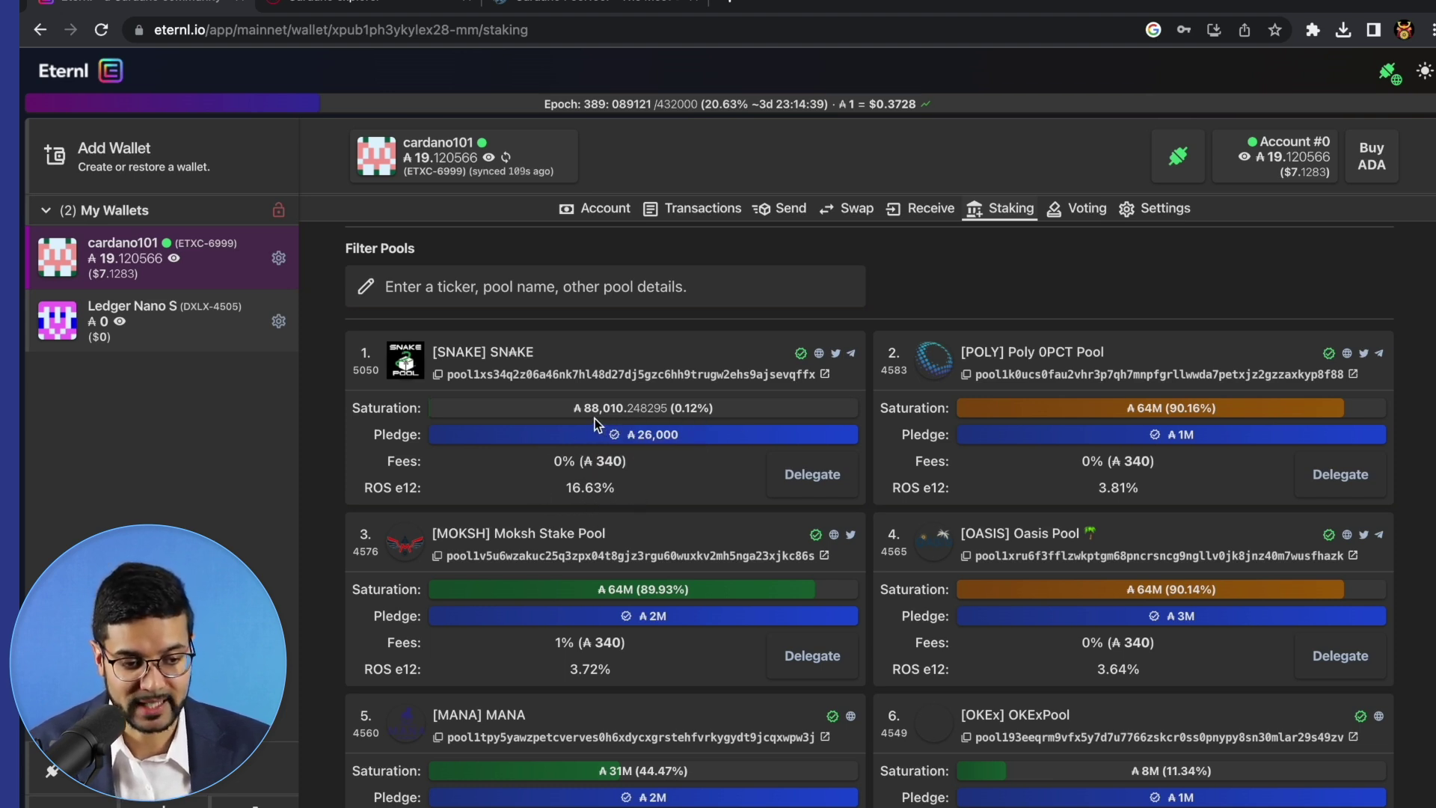
mouse_move(612, 415)
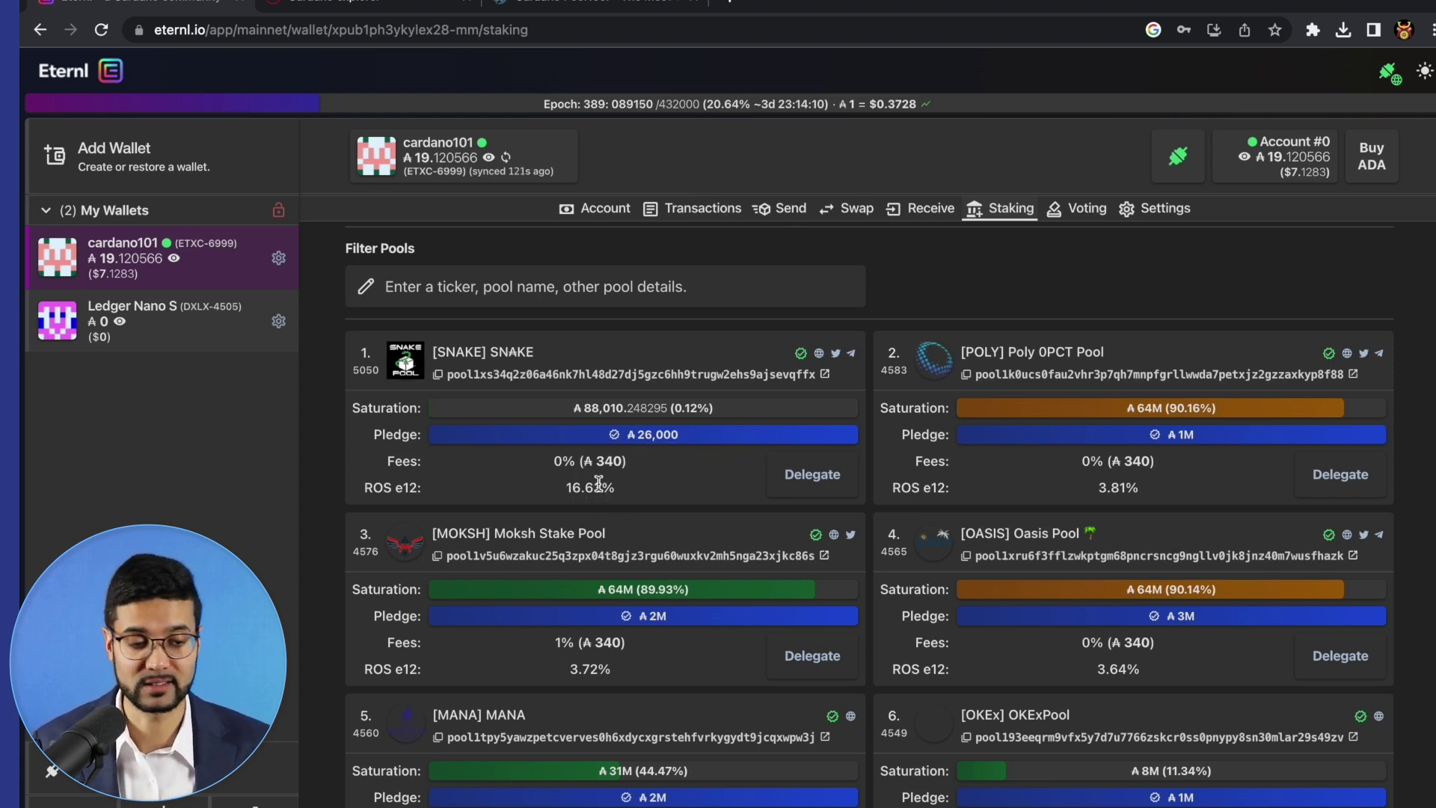
scroll(605, 572, down, 3)
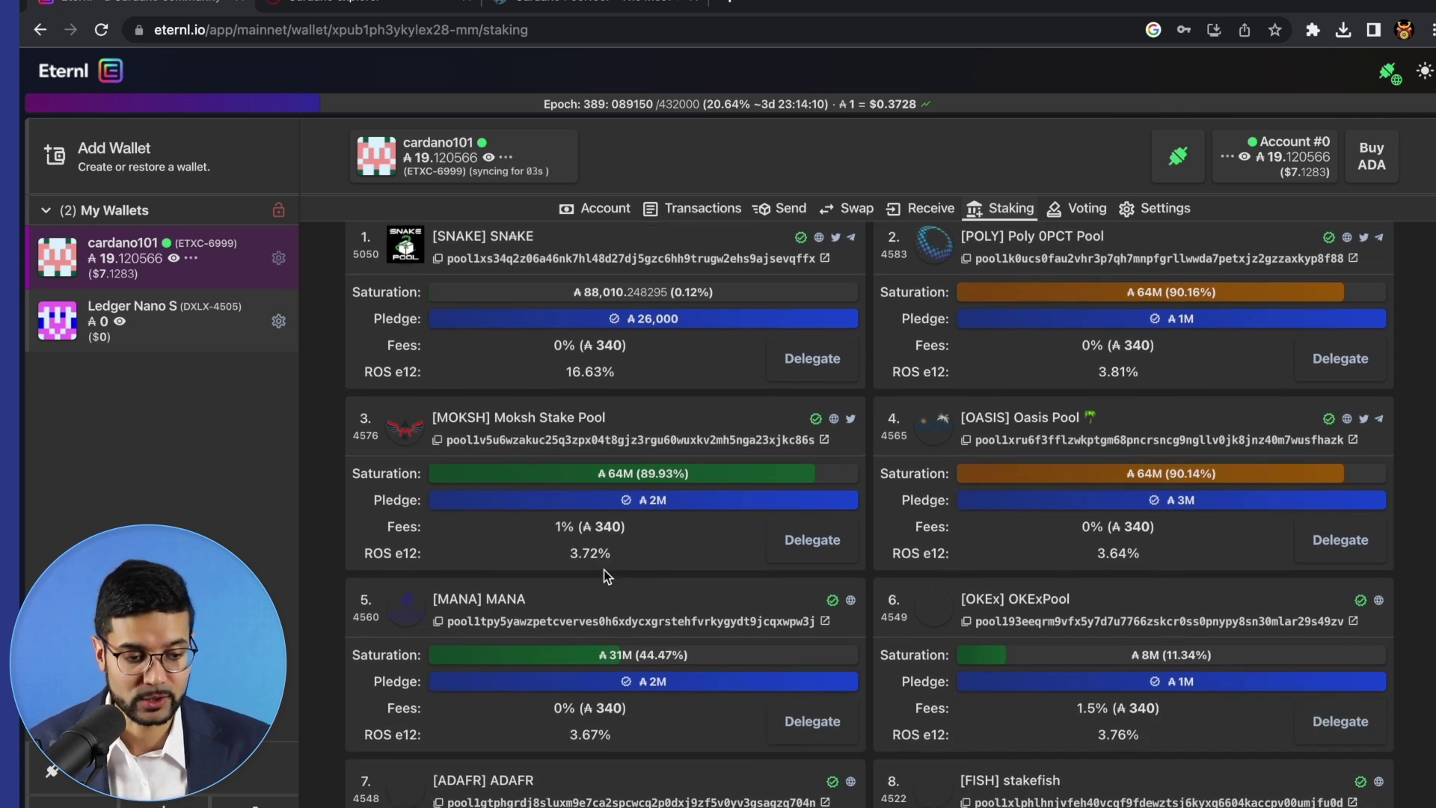
scroll(606, 574, down, 2)
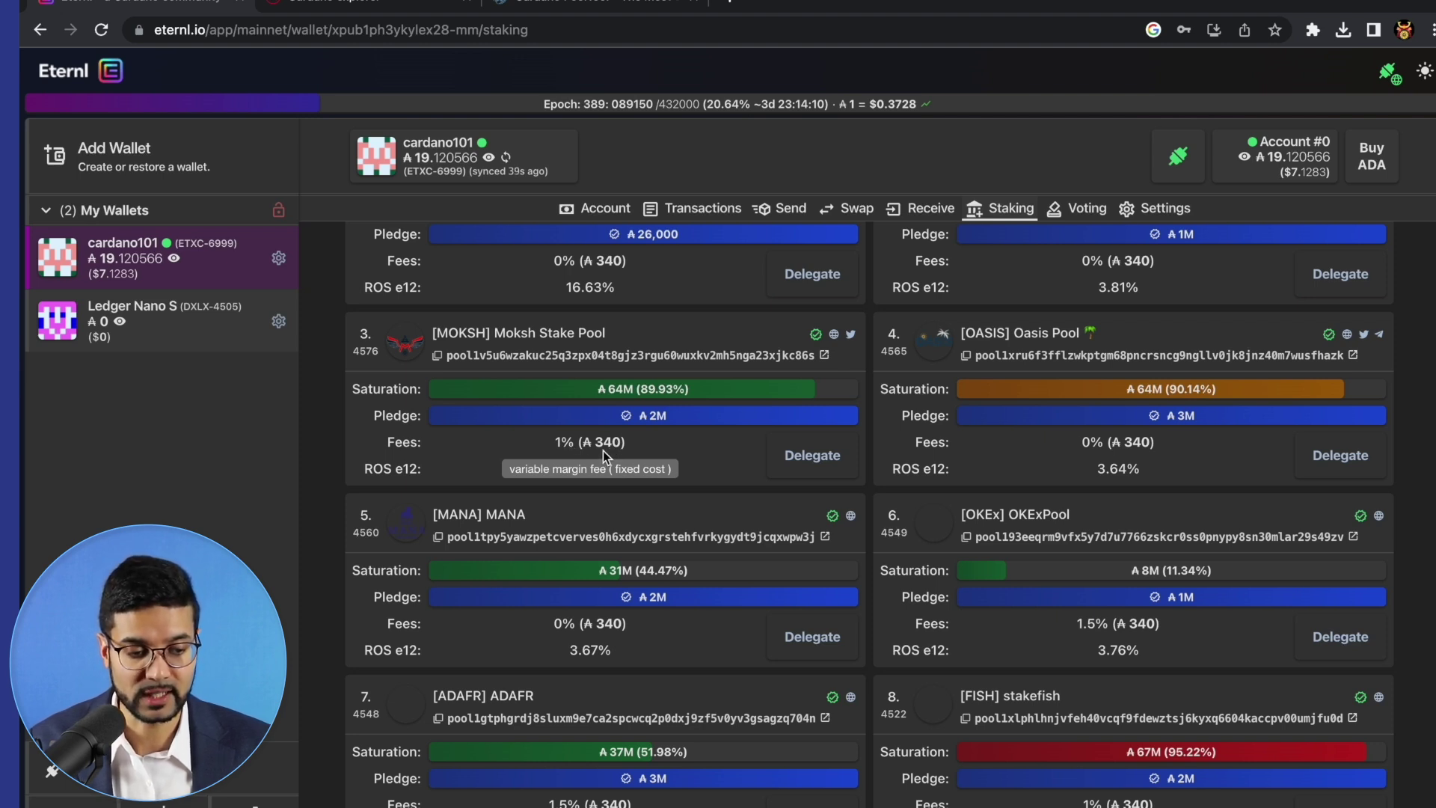
scroll(580, 600, down, 10)
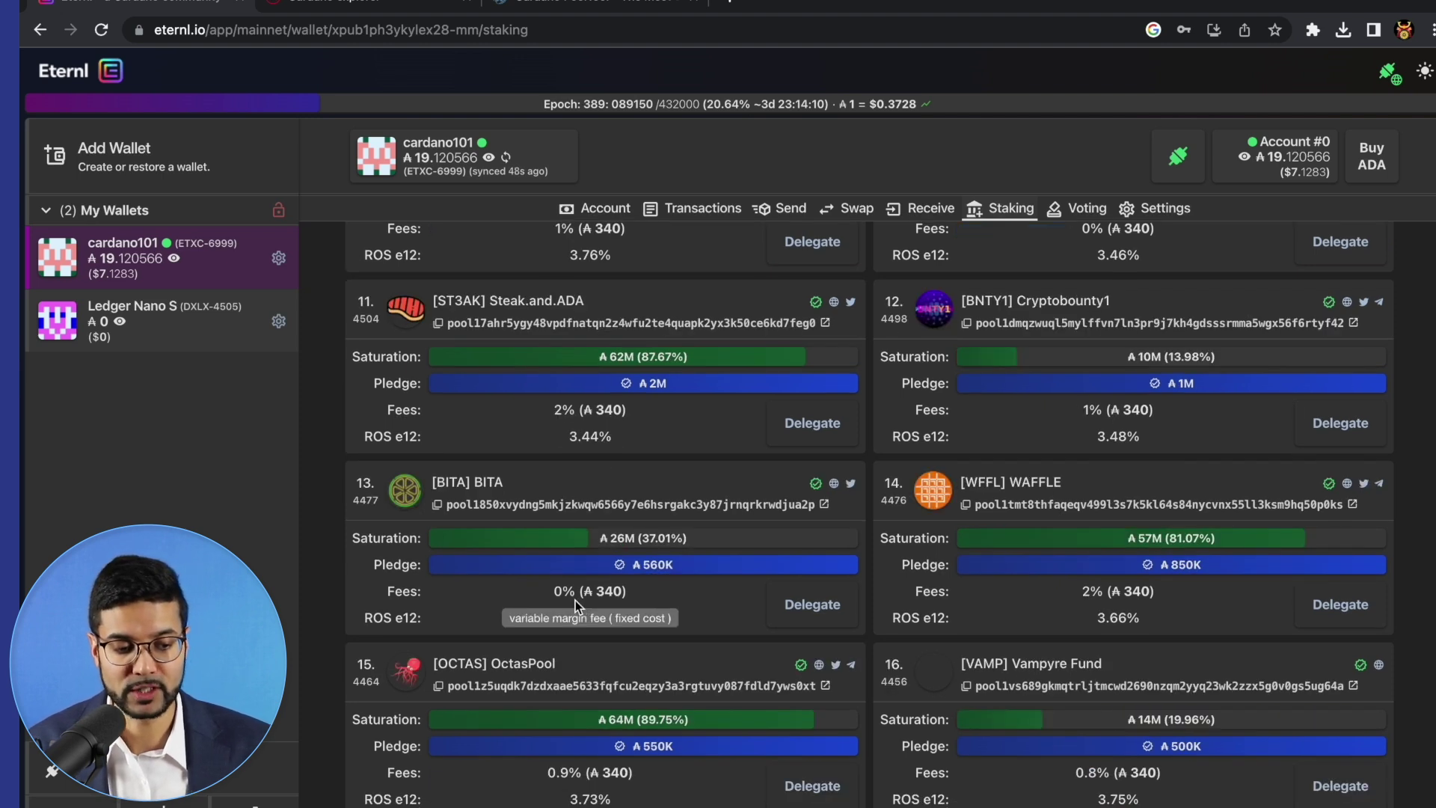
scroll(568, 598, down, 2)
scroll(568, 599, down, 2)
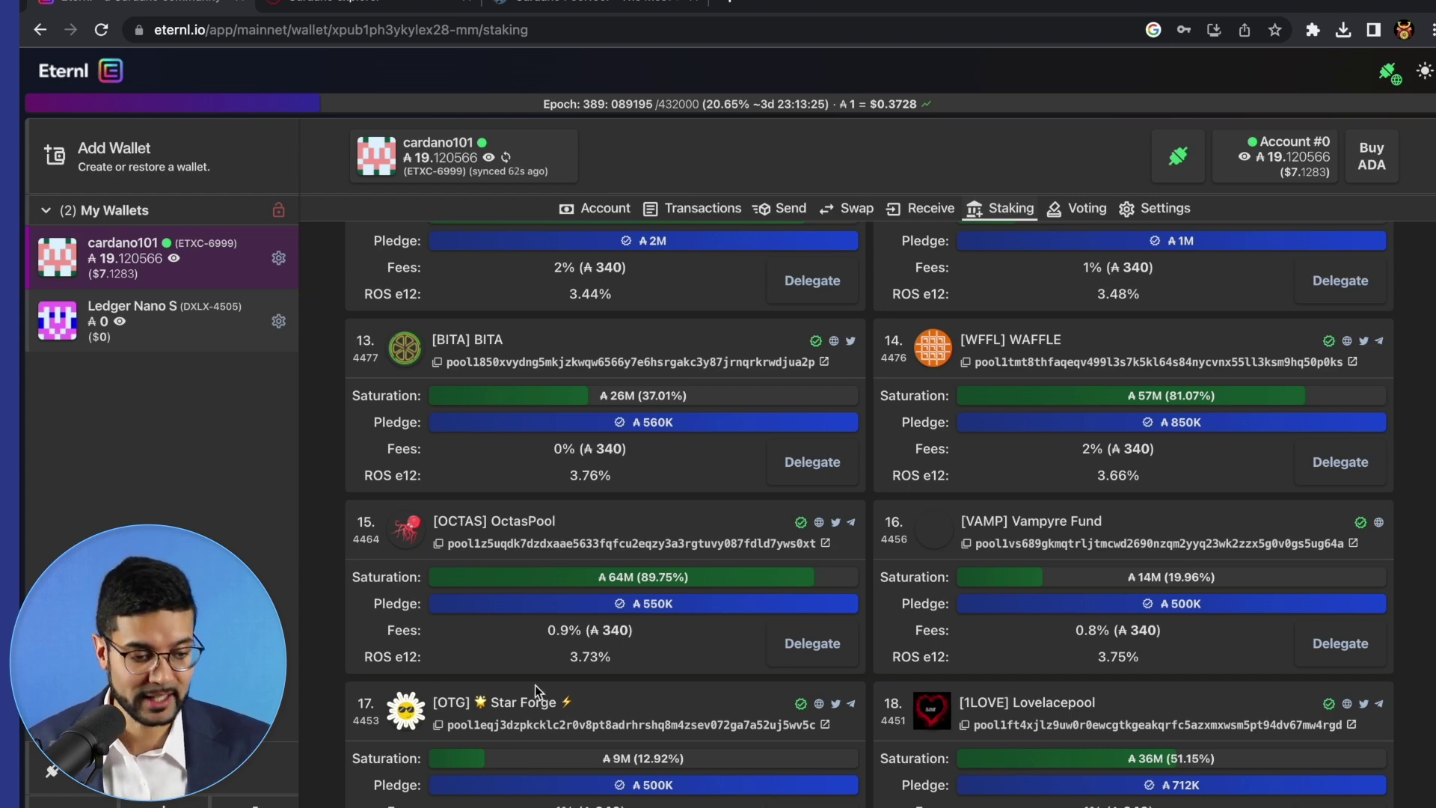
scroll(805, 618, down, 7)
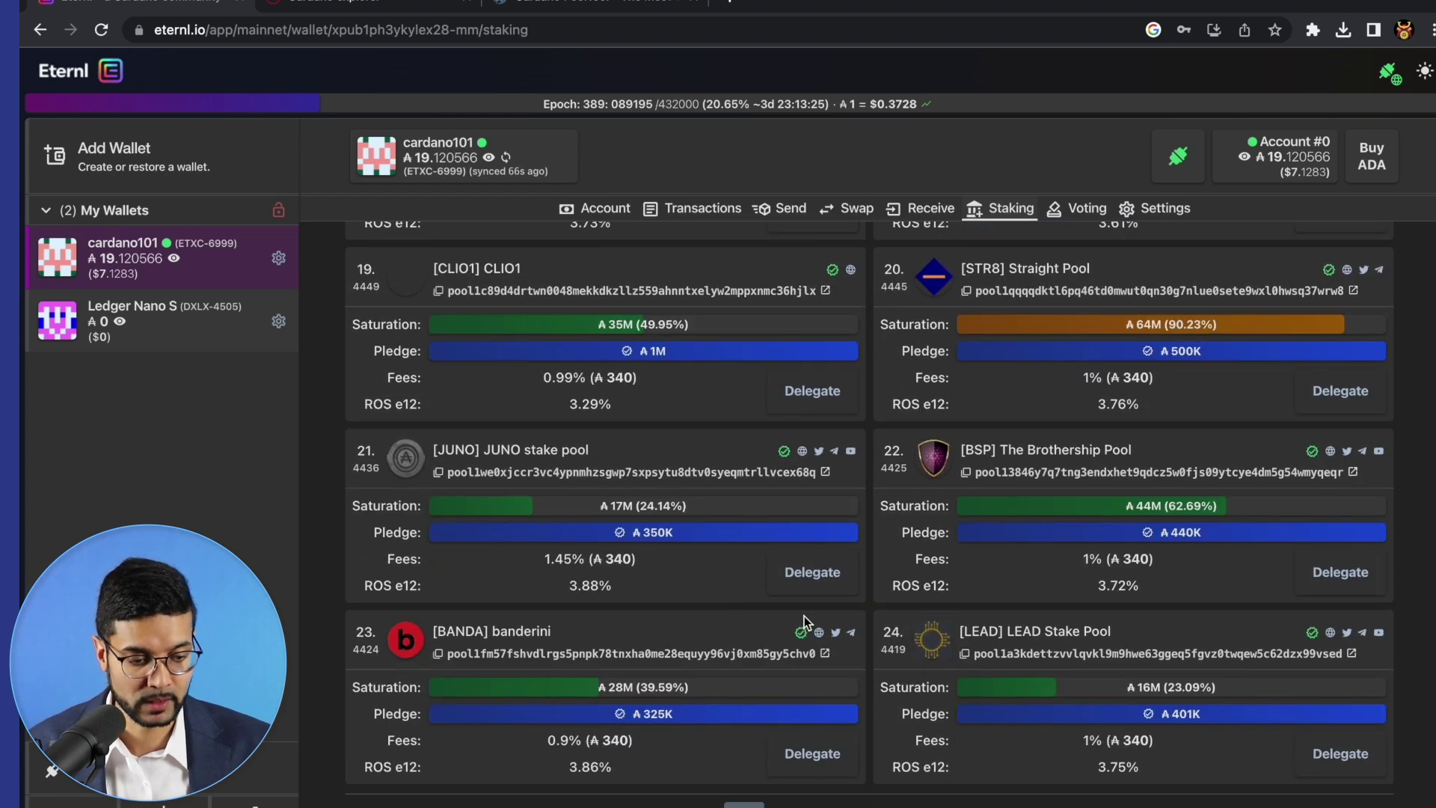
scroll(805, 616, up, 20)
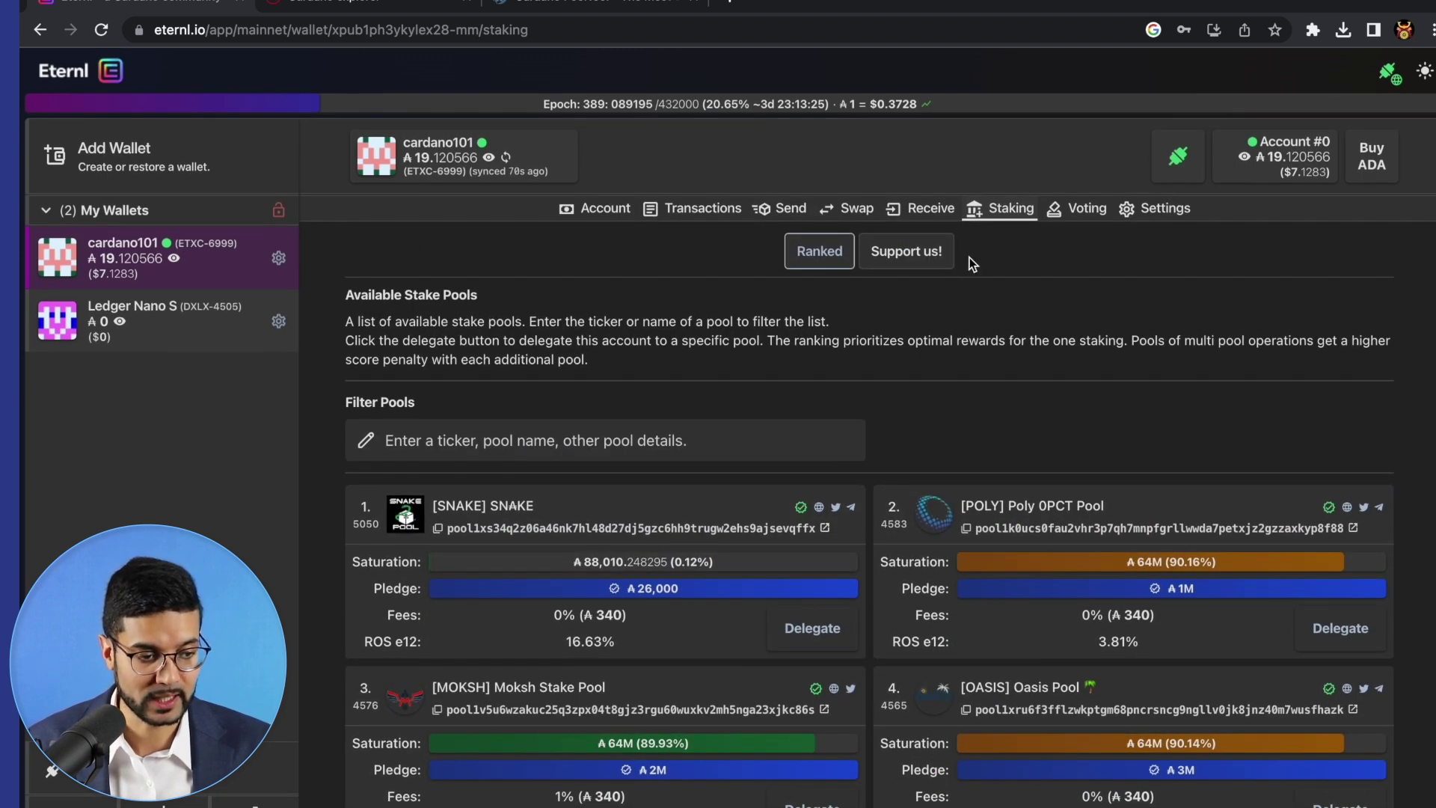
Filter the stake pools by 'kaizen', then shorten it to 'kaiz' to list KAIZN, KRSNA, KRONO and KOBE
click(672, 438)
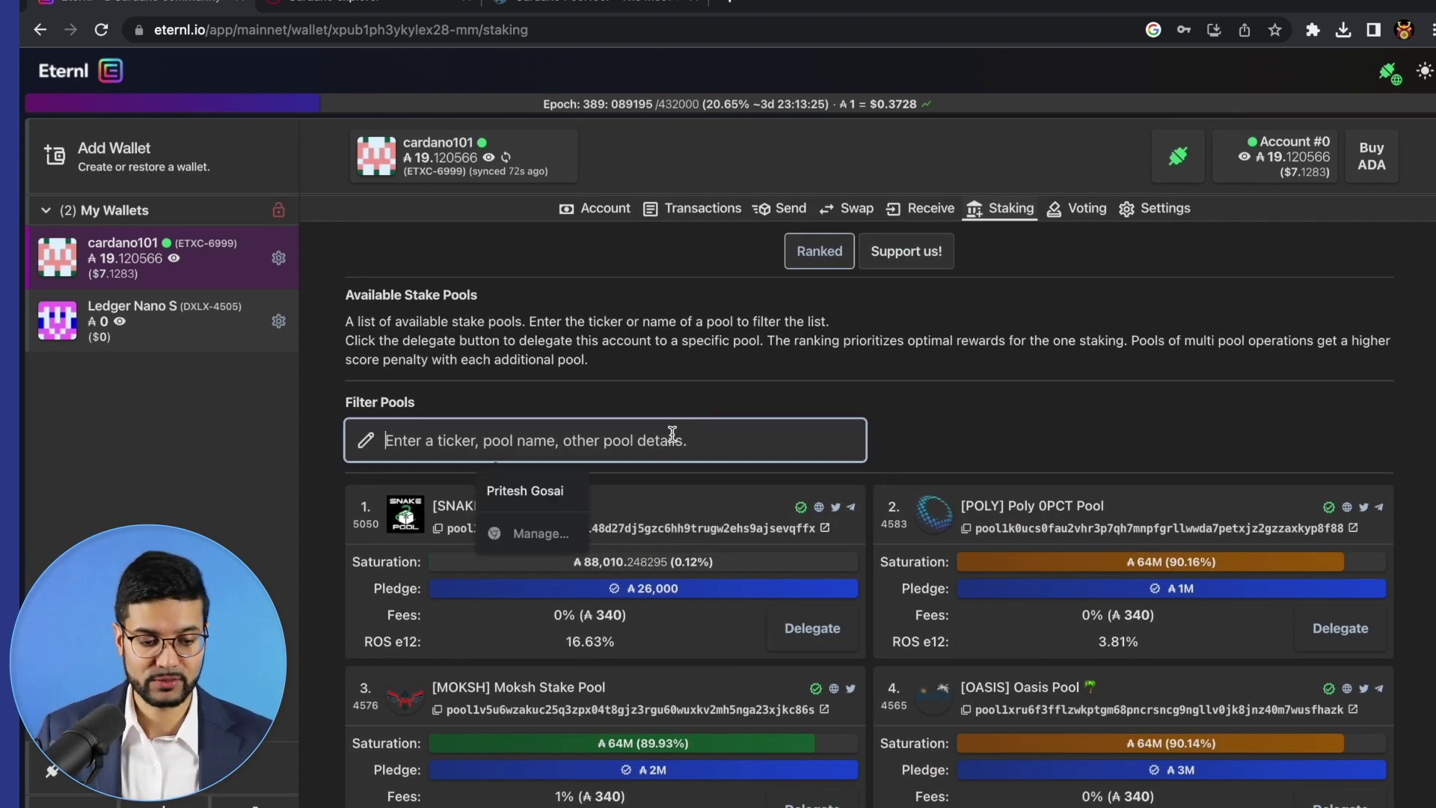
text(kaizen)
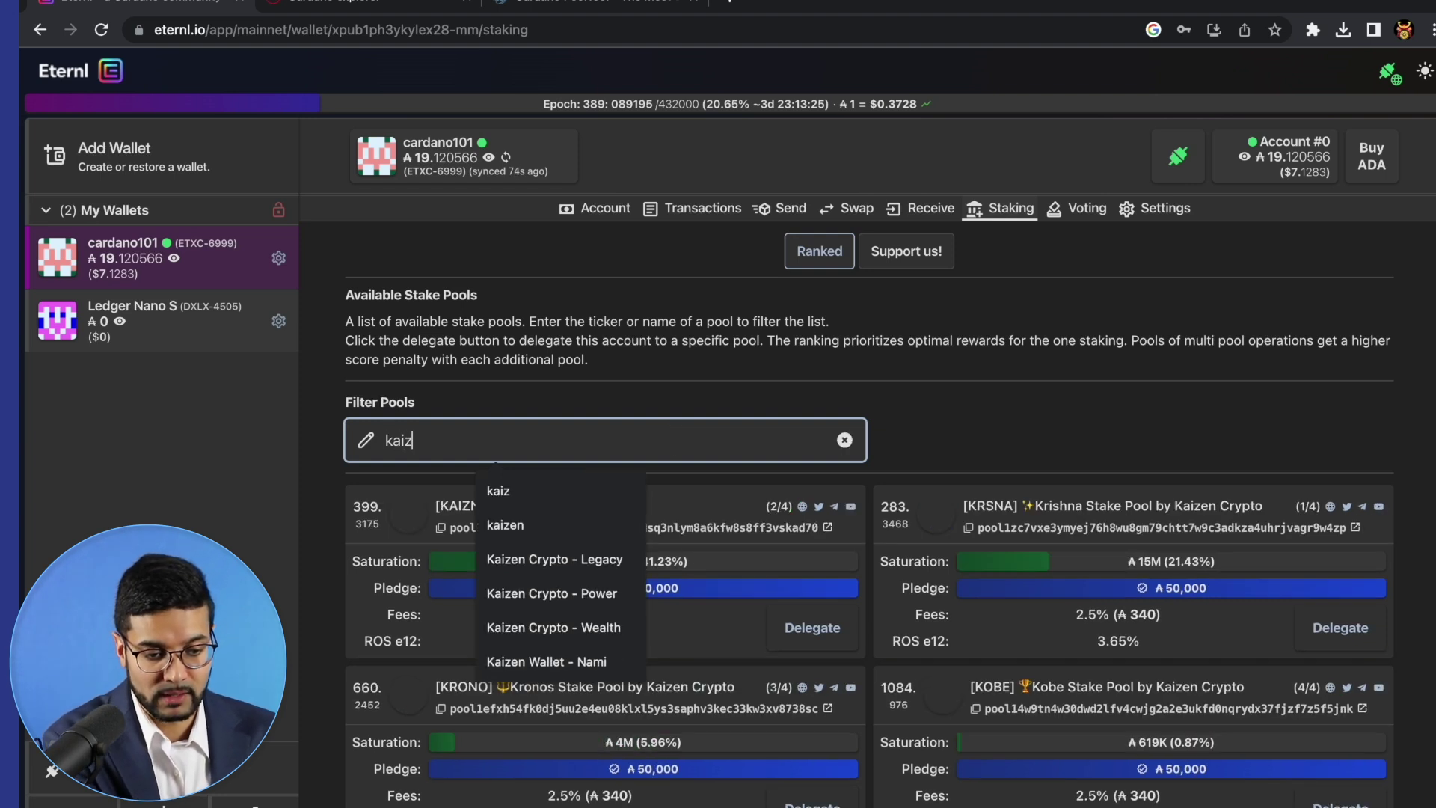
click(888, 365)
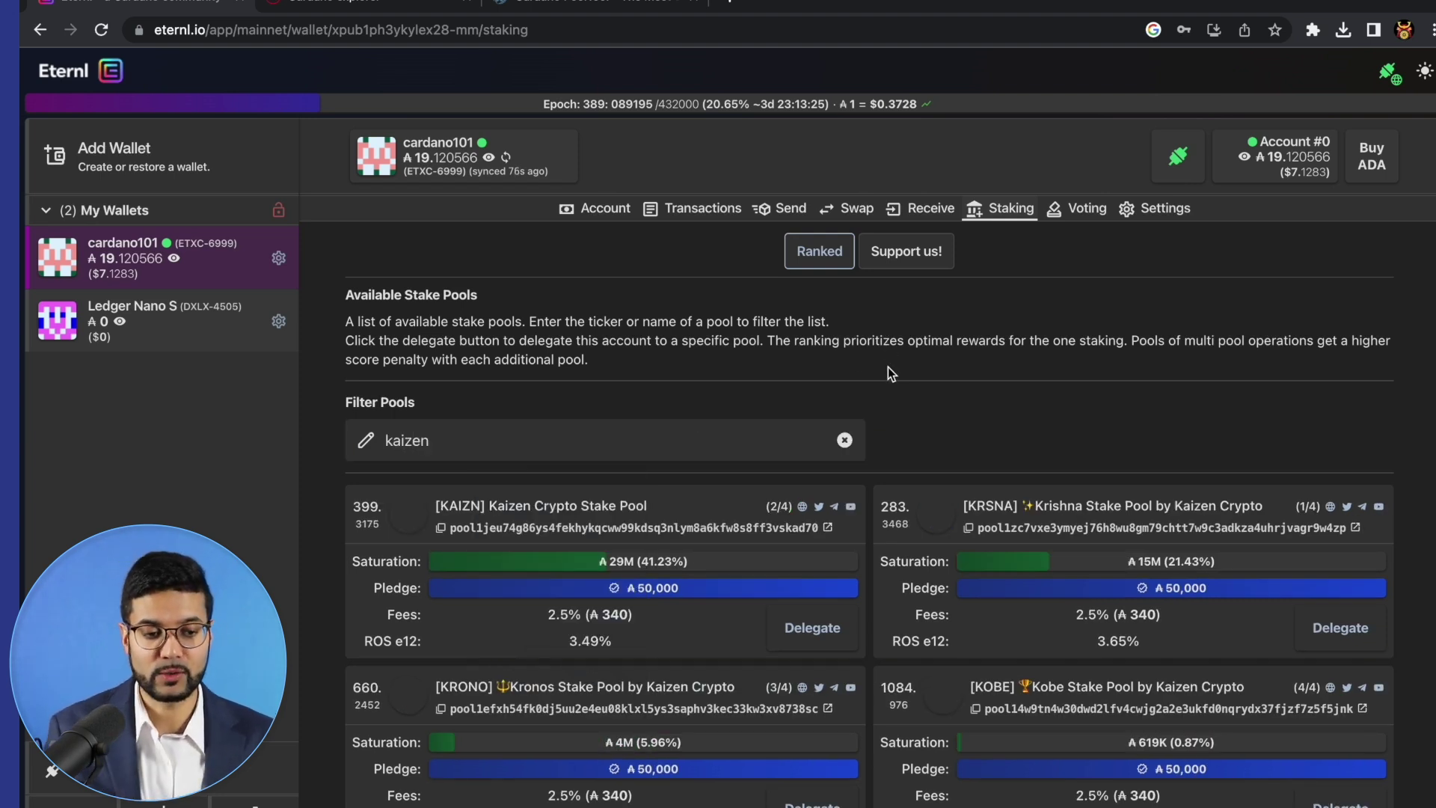
scroll(888, 367, down, 1)
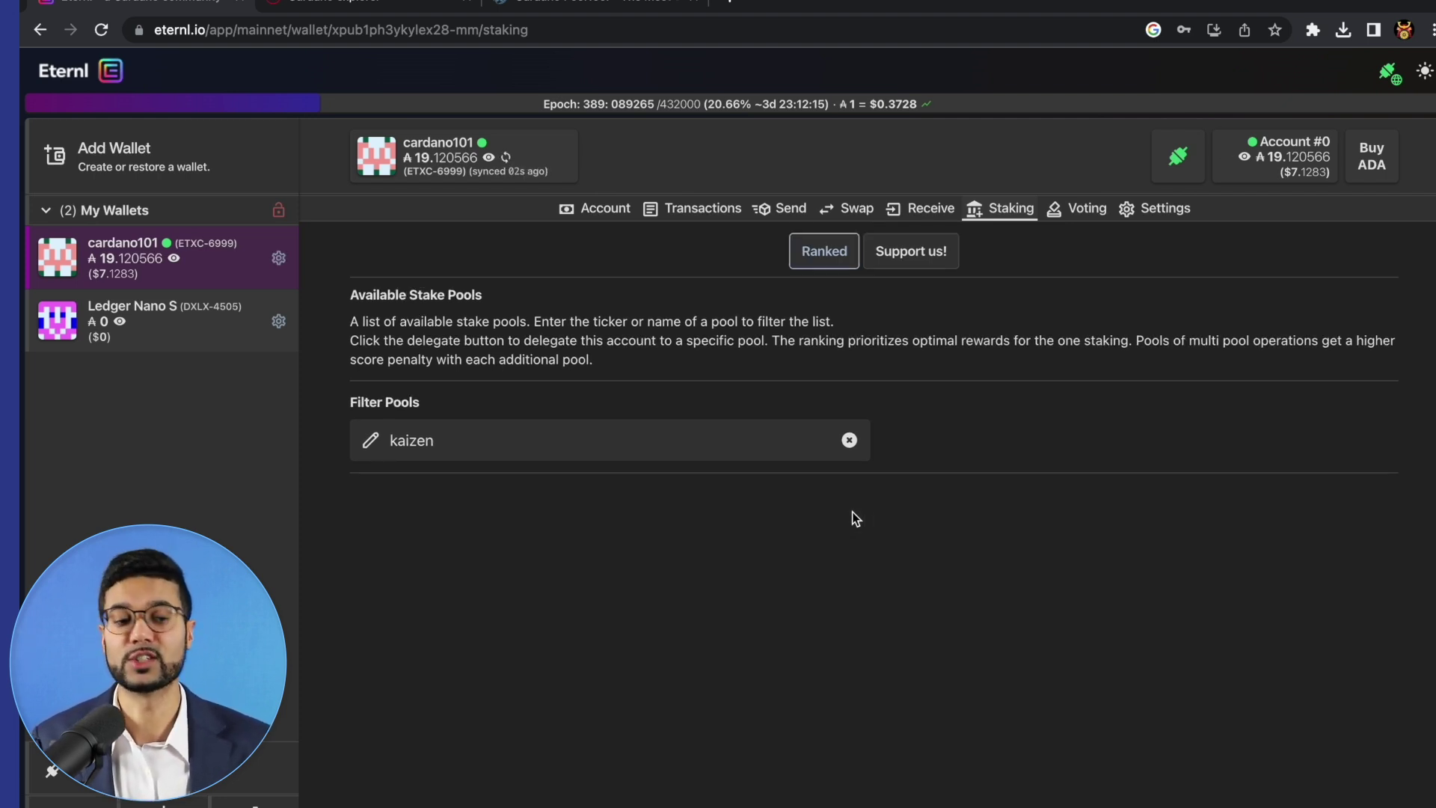
click(737, 442)
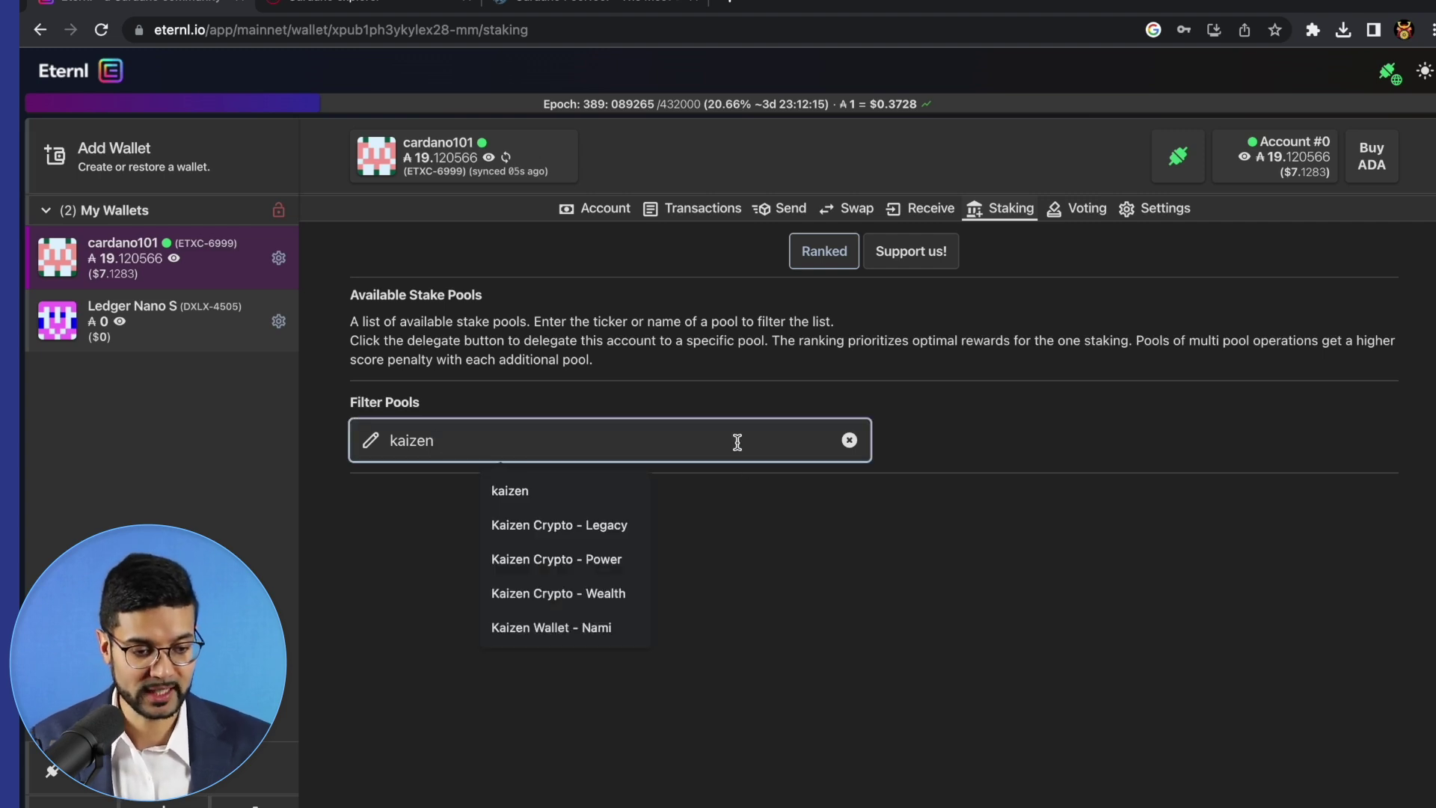
key(BackSpace)
key(BackSpace)
click(955, 418)
scroll(955, 418, down, 1)
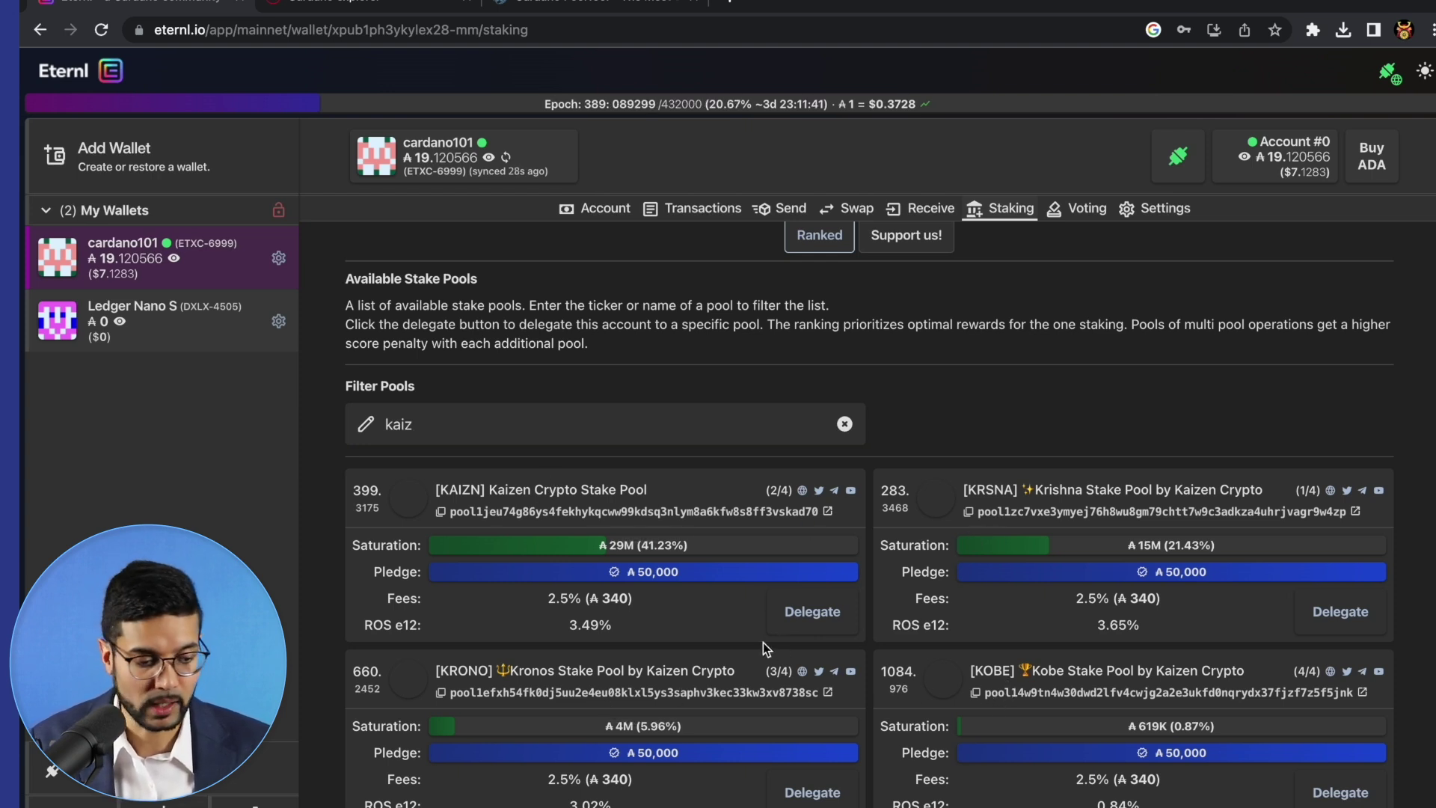
Delegate the account to the KAIZN Kaizen Crypto Stake Pool and sign the transaction
click(811, 621)
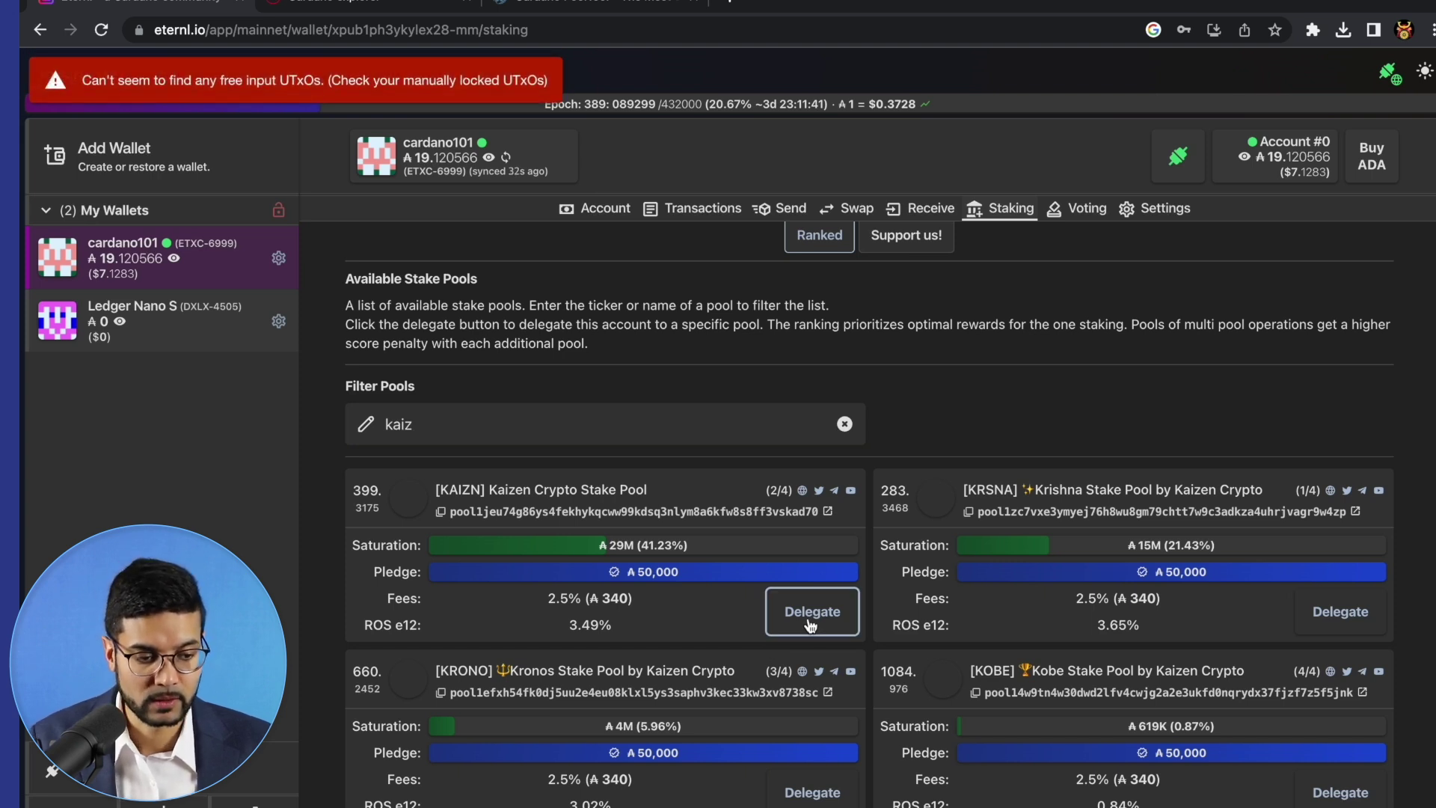
click(813, 631)
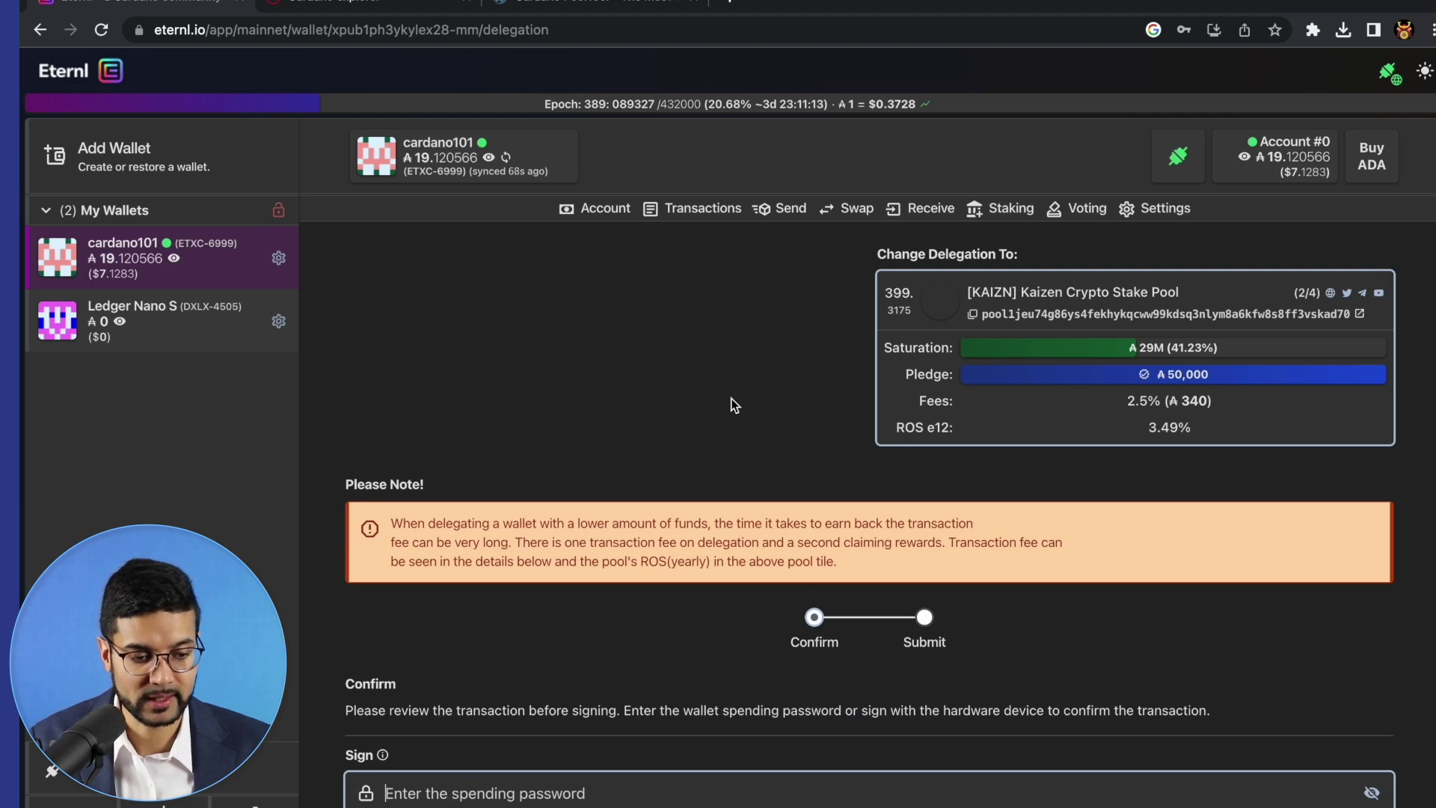
scroll(732, 402, down, 2)
scroll(733, 404, down, 1)
scroll(733, 404, up, 3)
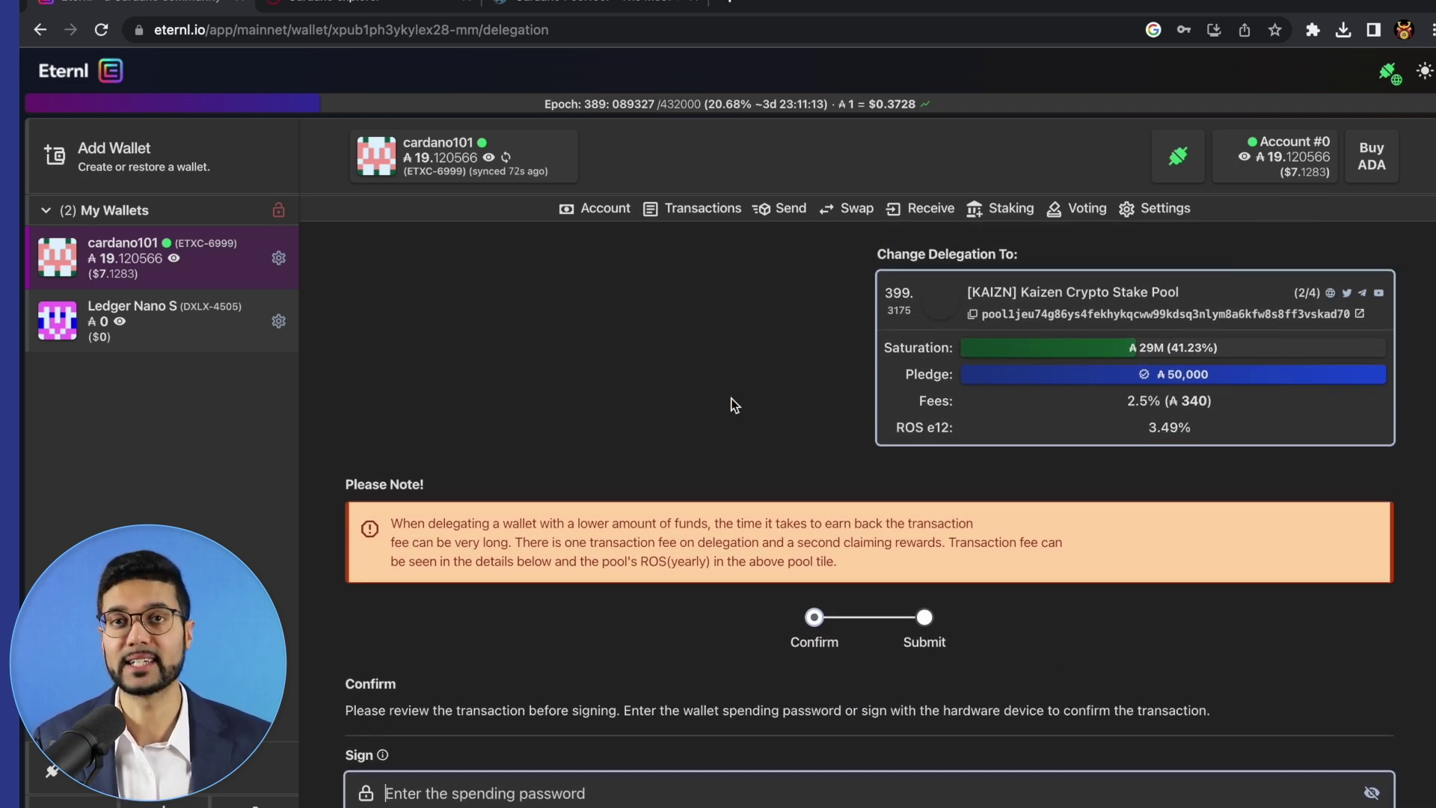
scroll(733, 404, down, 3)
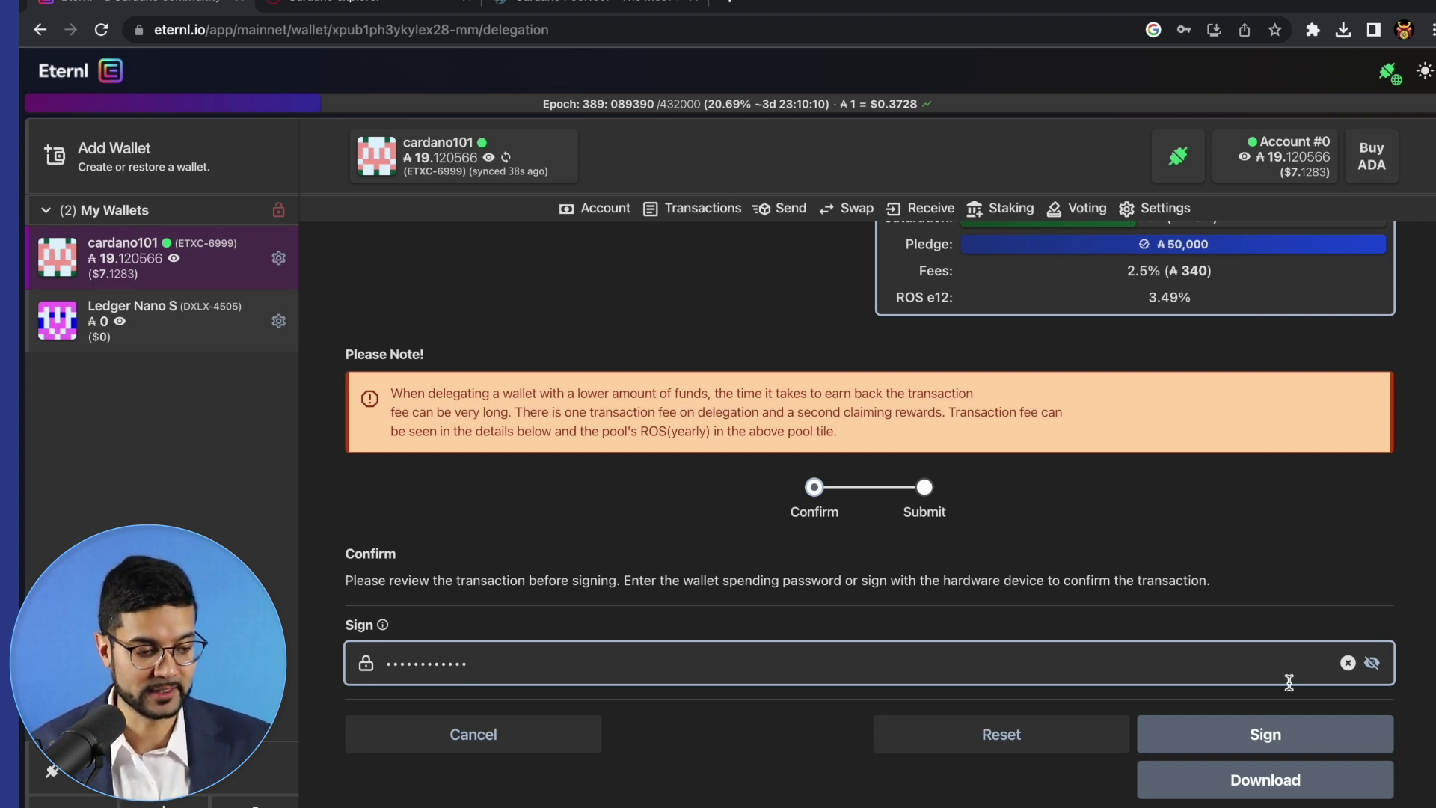
click(1280, 733)
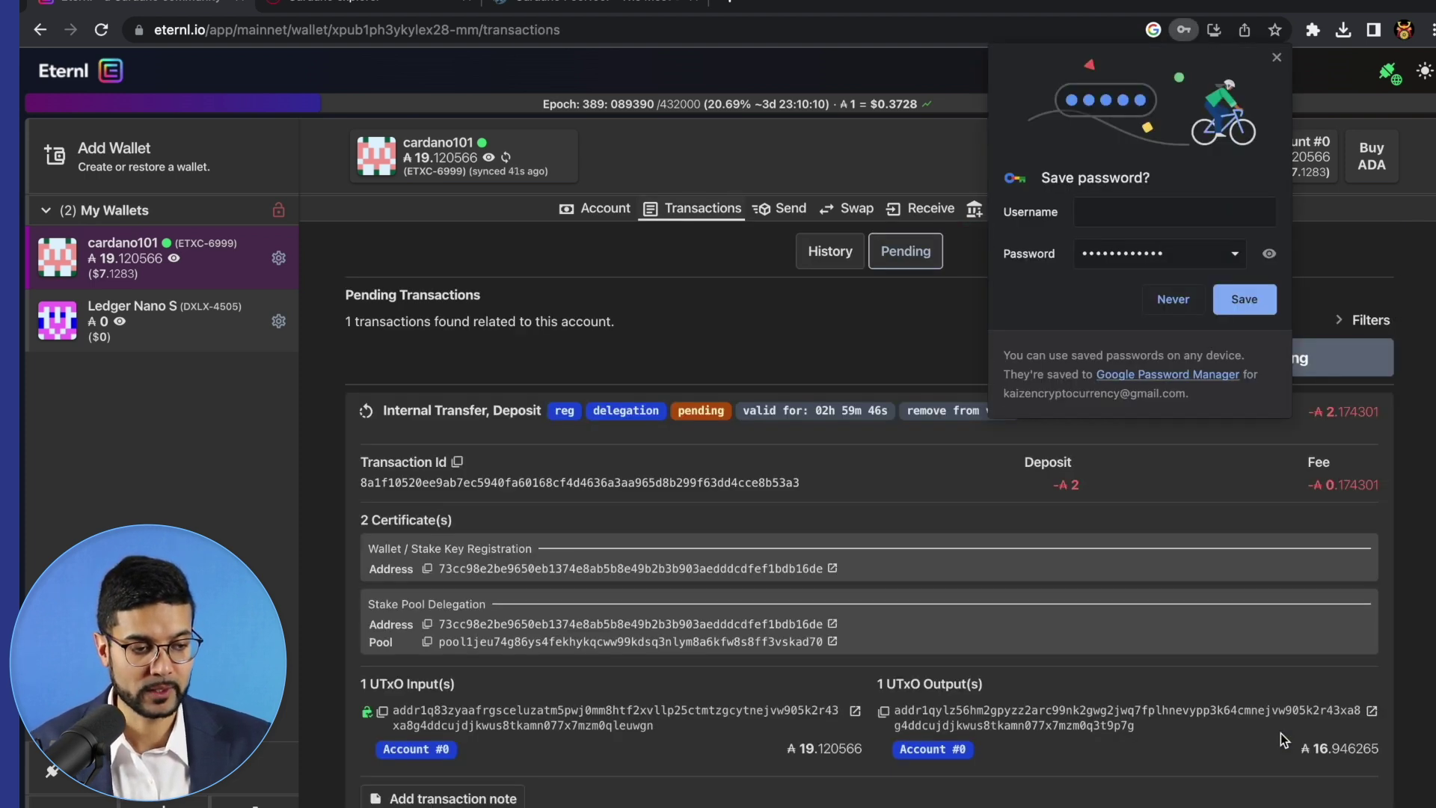
Dismiss Chrome's save-password prompt and view the history showing the 2.174301 ADA delegation deposit
click(1278, 58)
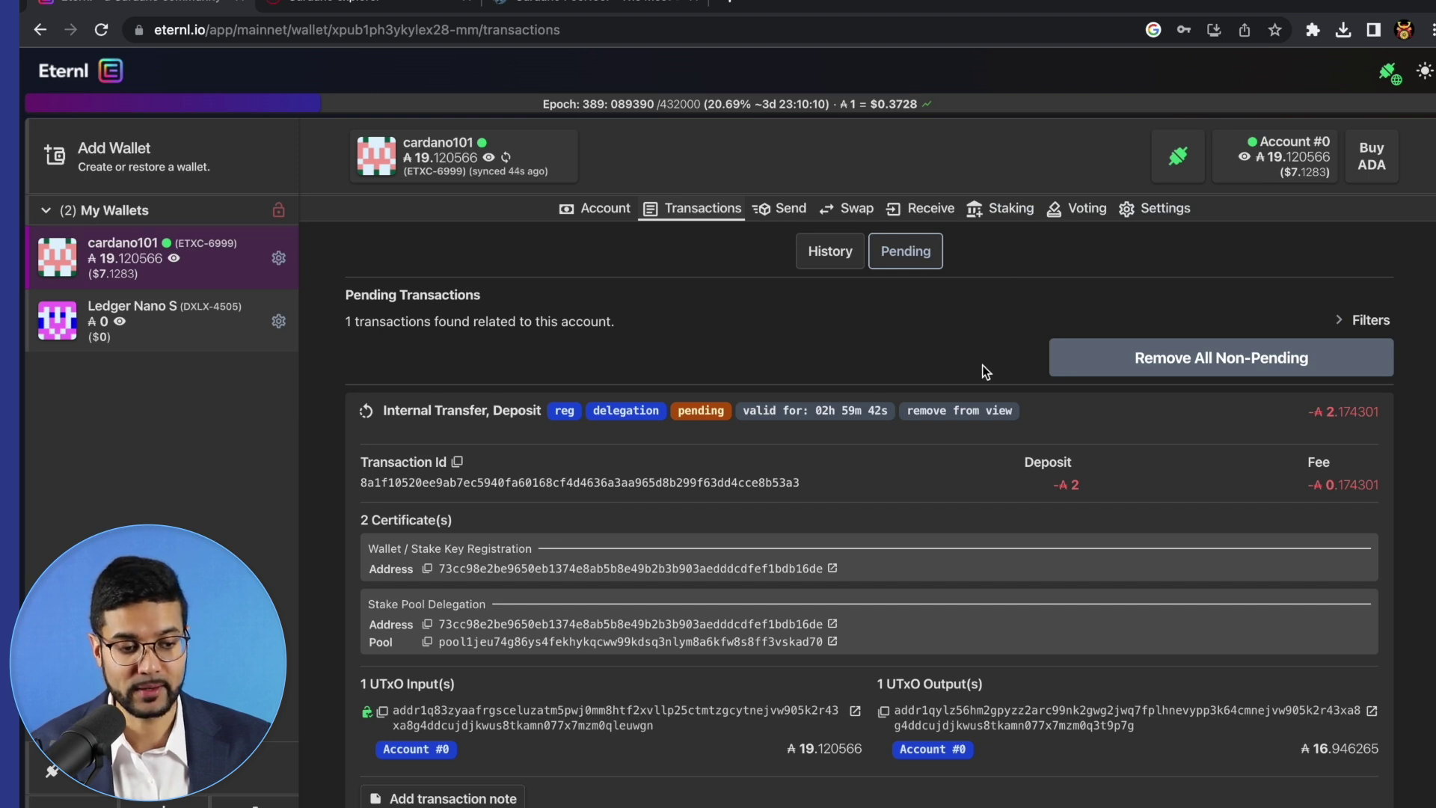
scroll(982, 372, down, 1)
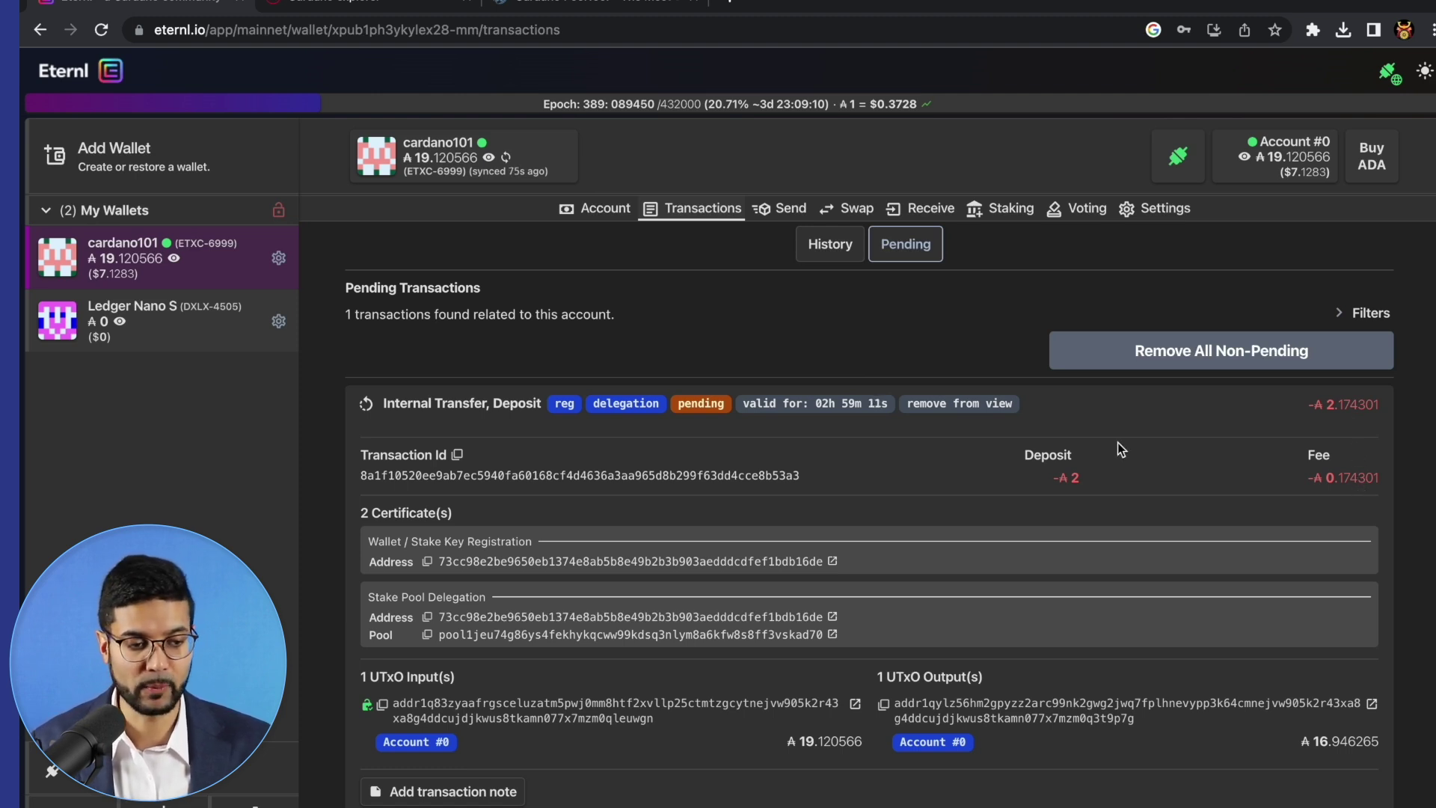
click(840, 257)
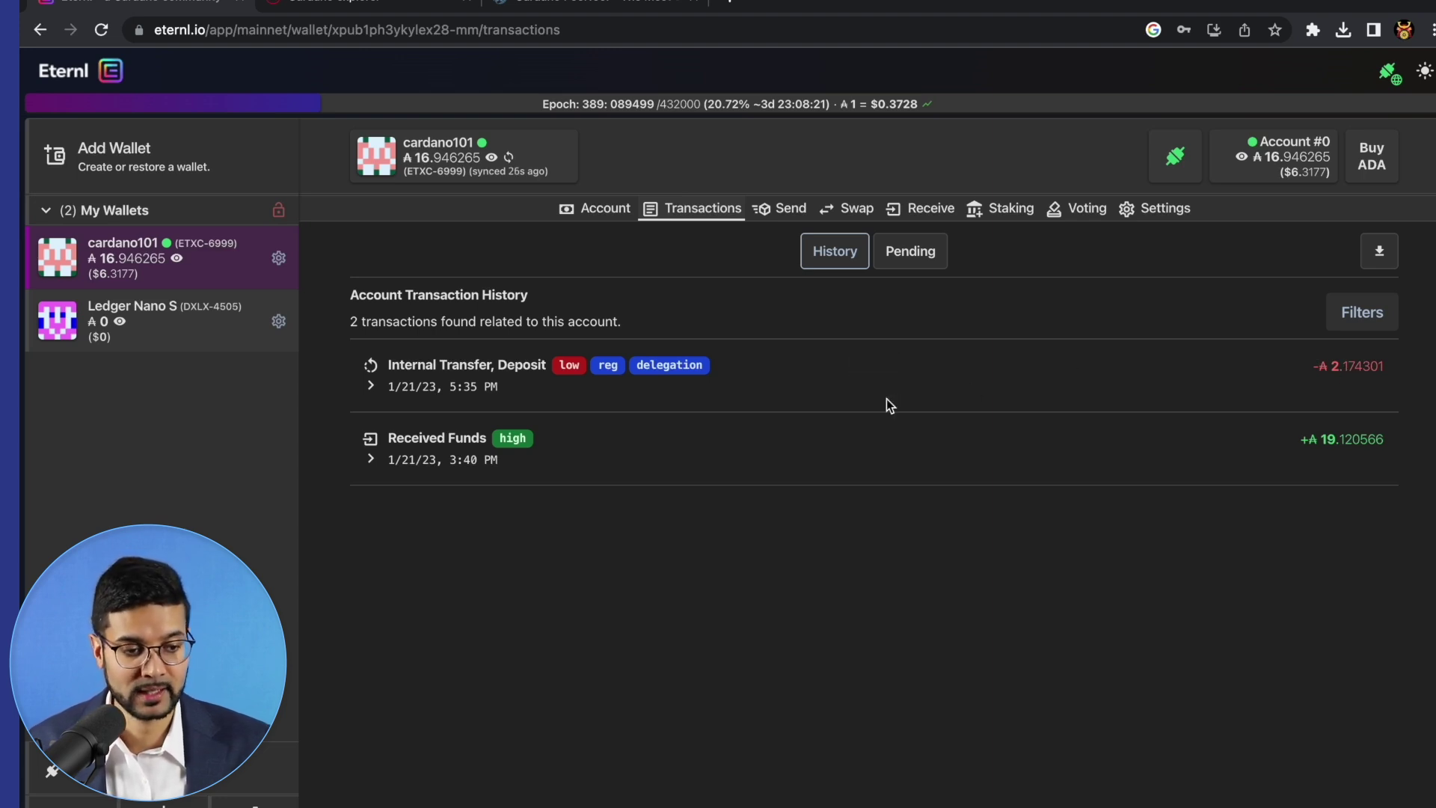
Open the Staking page to see KAIZN listed under Delegated Pools
click(1021, 217)
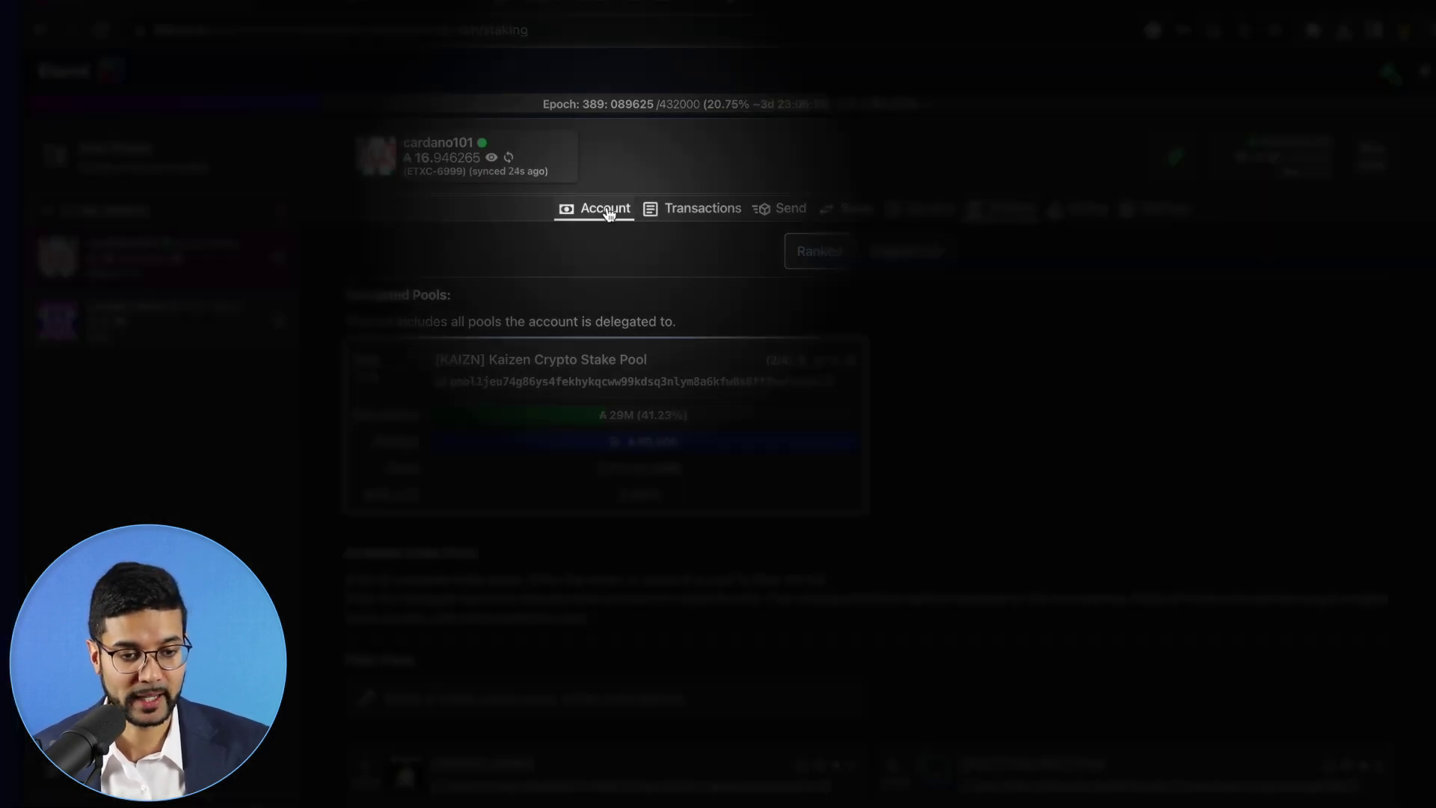
Go to Account > Account List and open Add Accounts for the cardano101 wallet
click(606, 210)
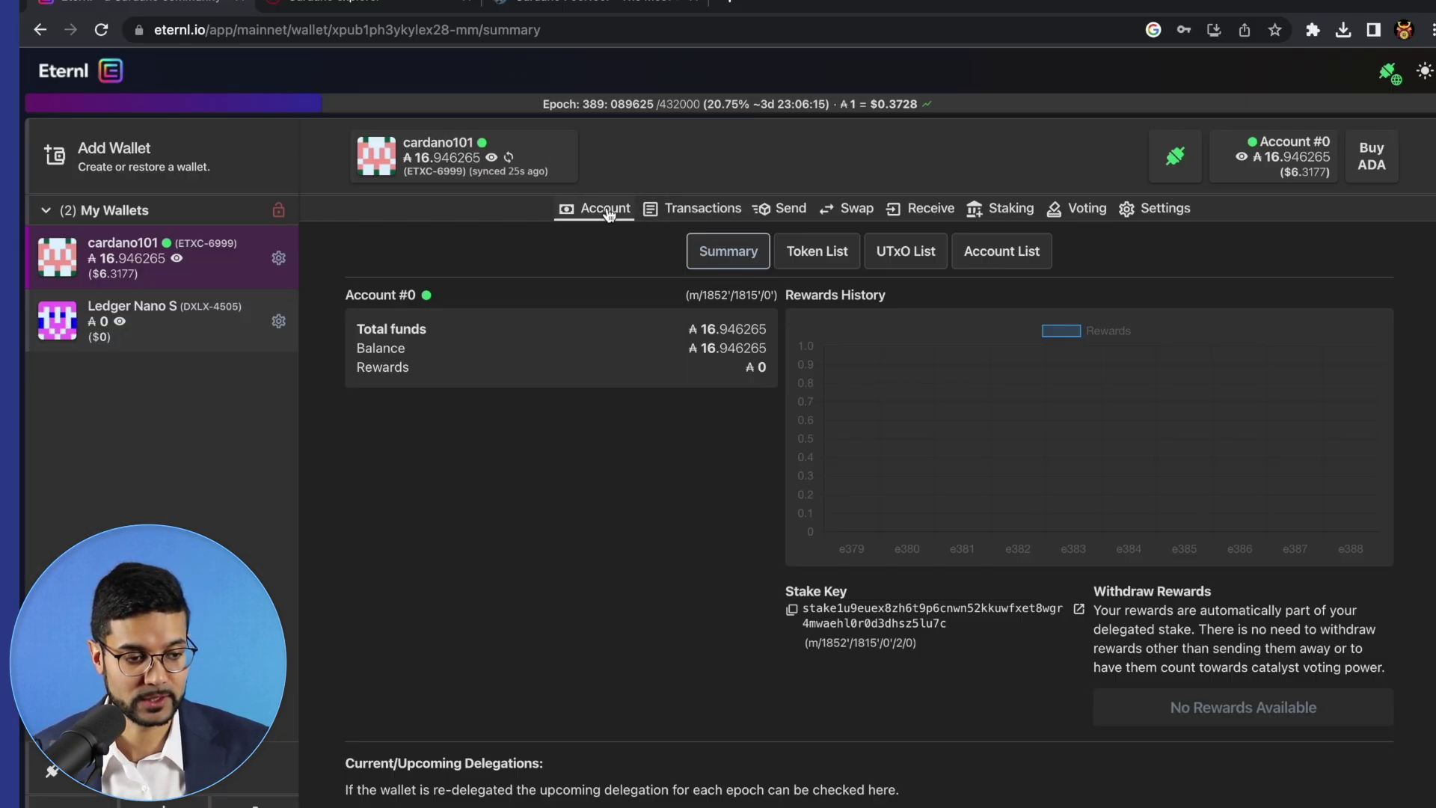
click(1016, 256)
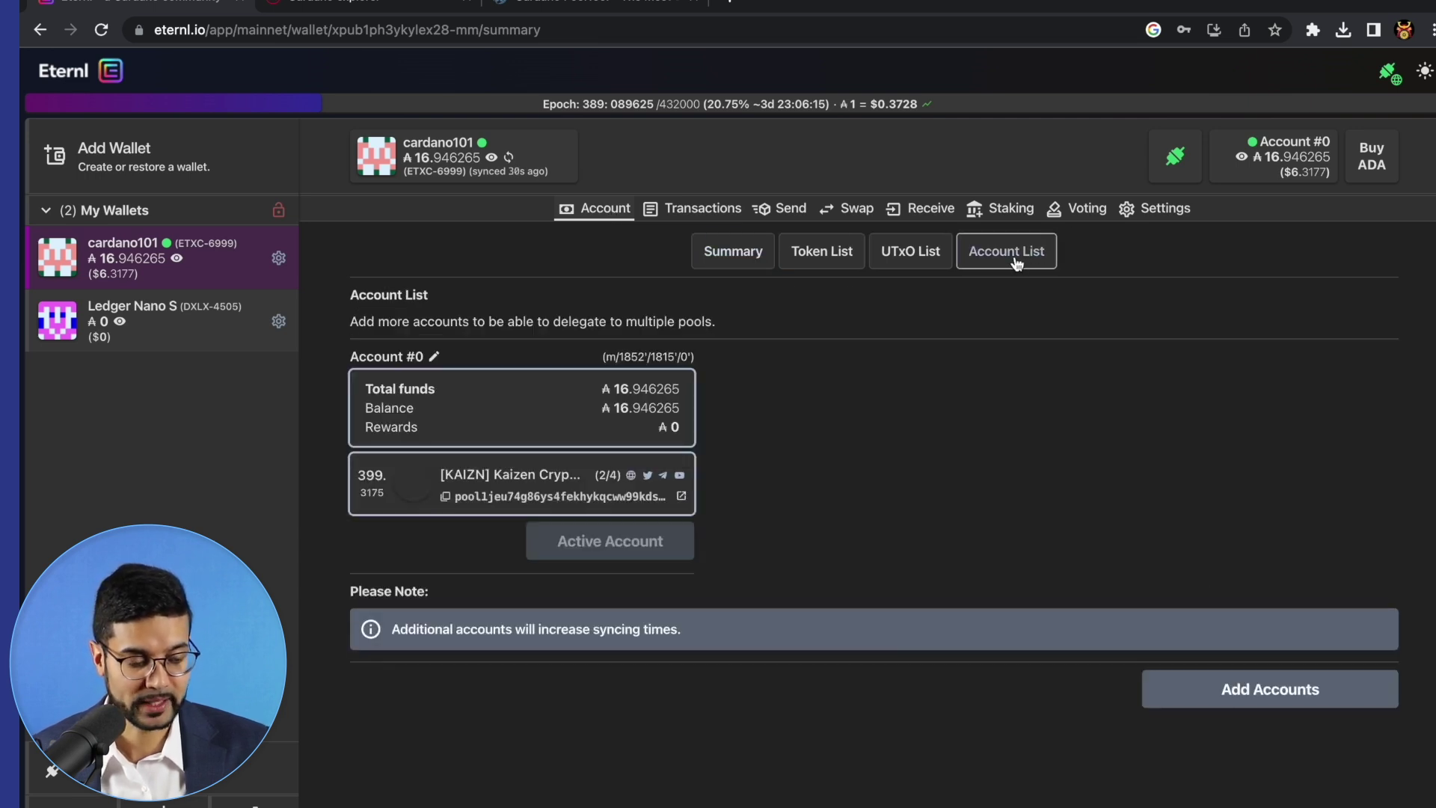
click(1241, 694)
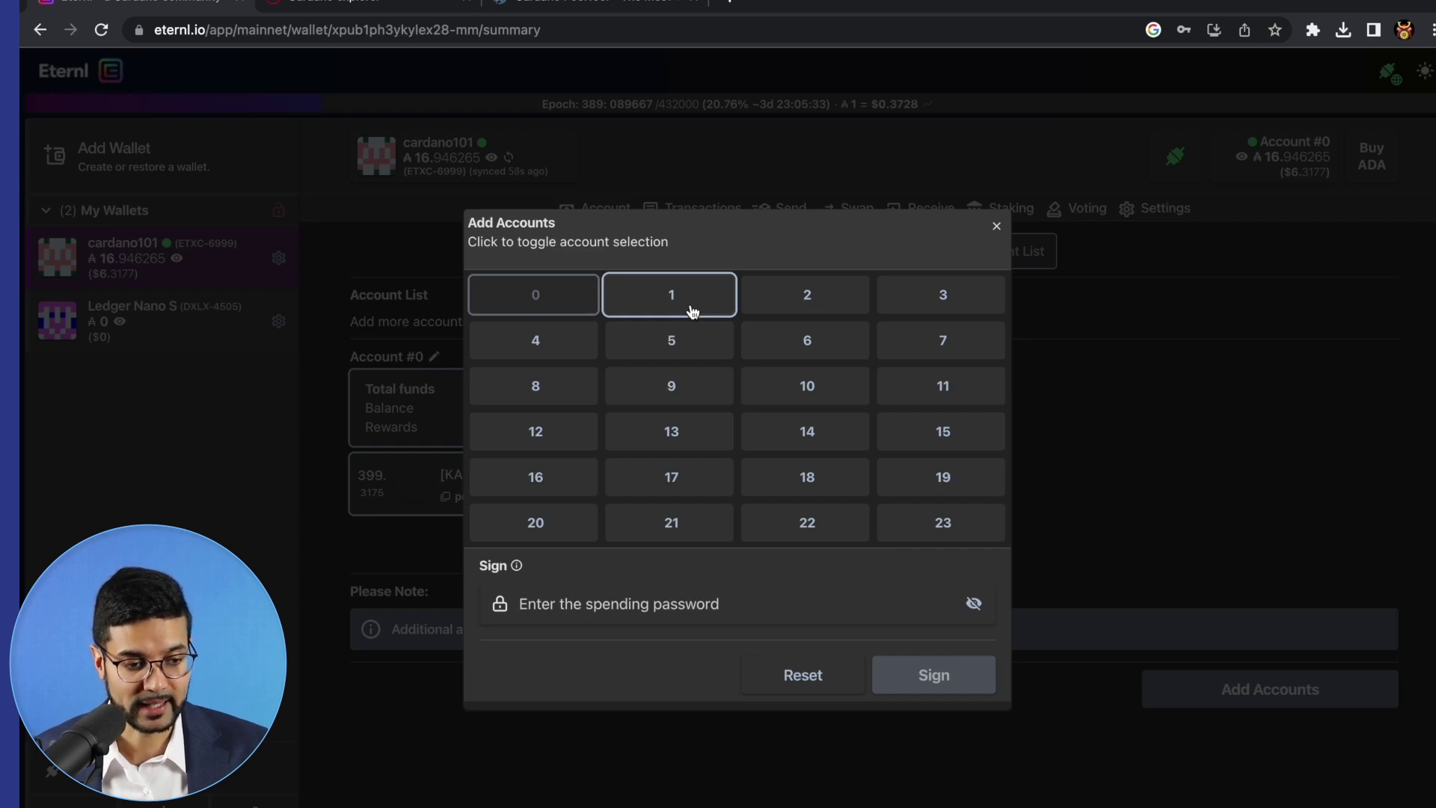
Add Account #1 by signing with the spending password
click(605, 610)
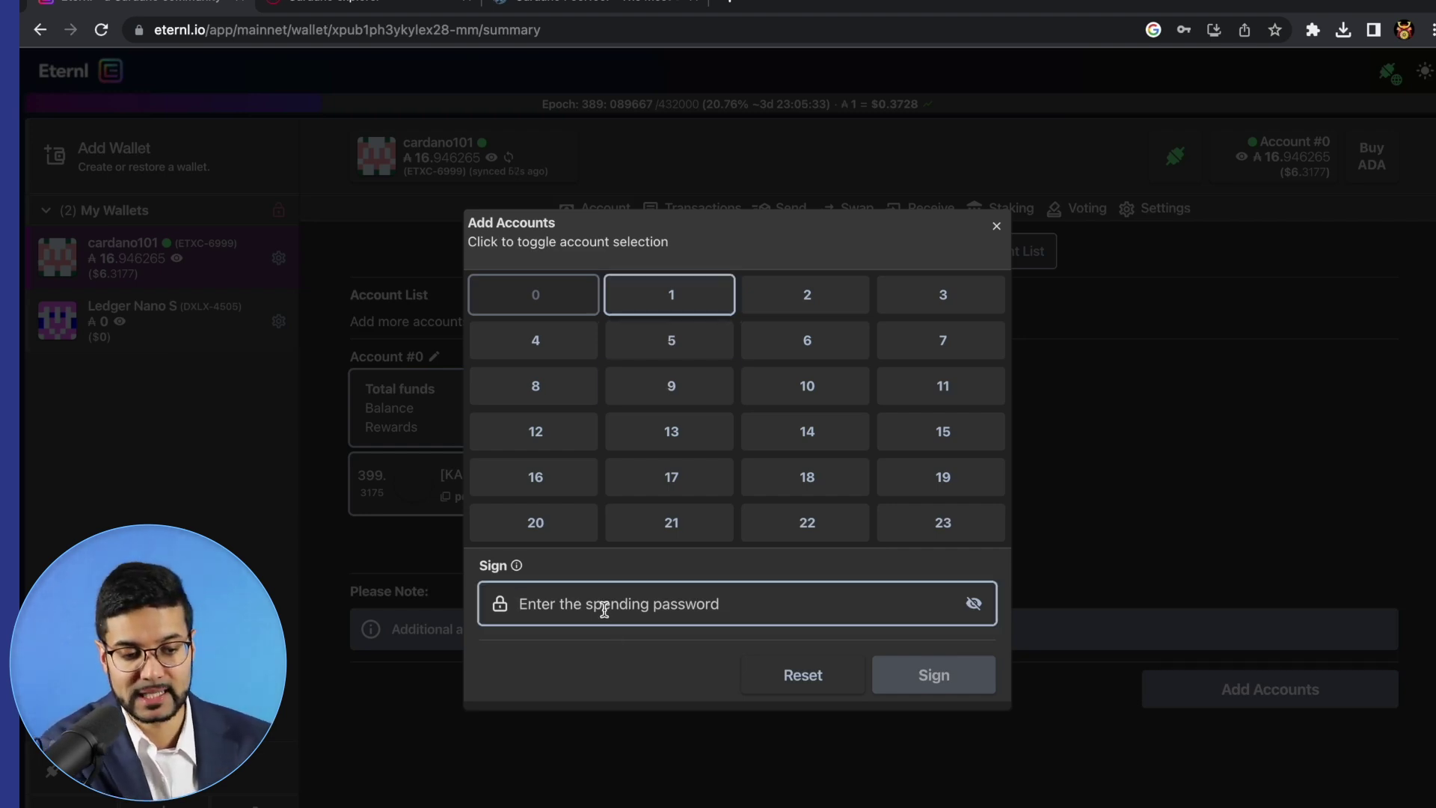
click(955, 680)
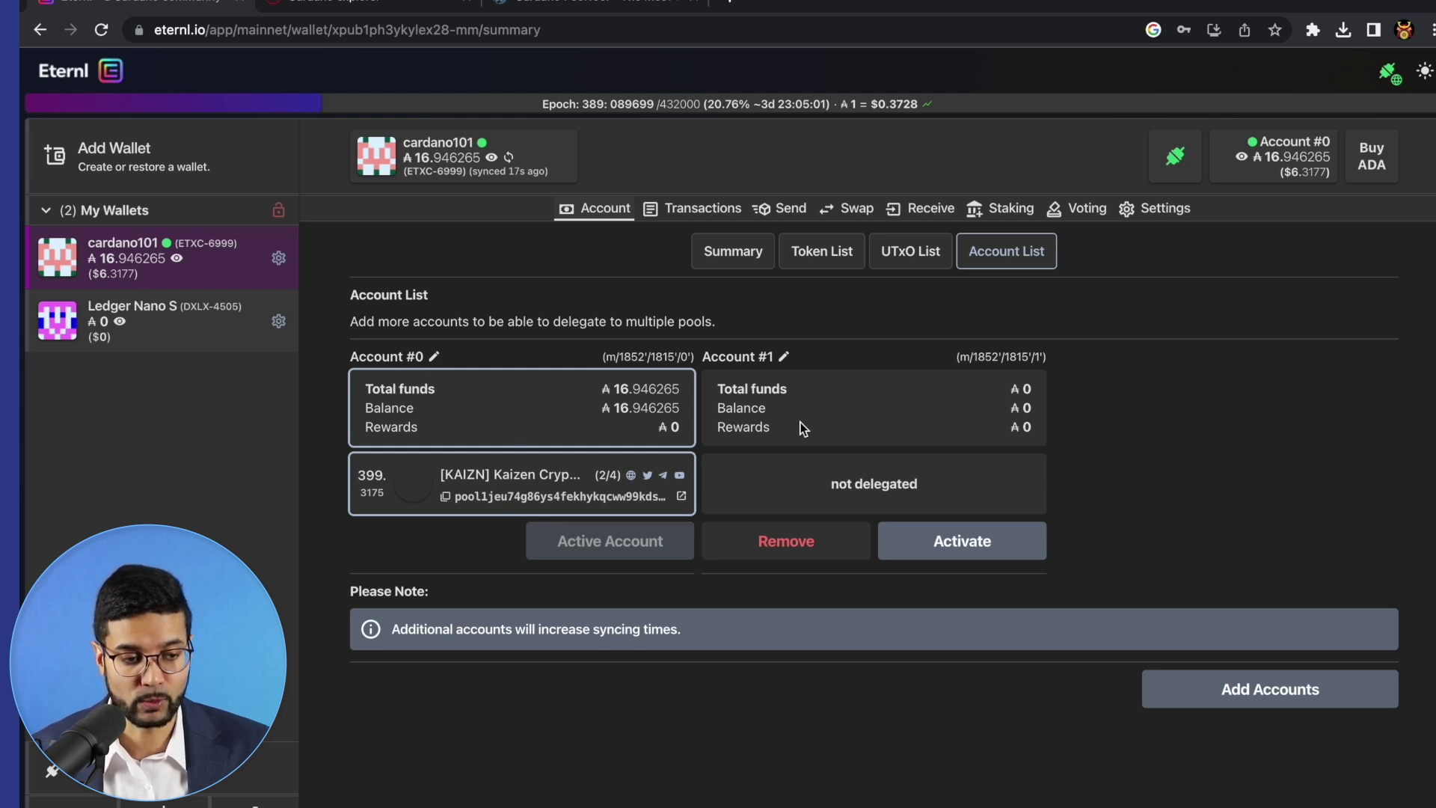
Activate Account #1 and copy its receiving address
click(736, 256)
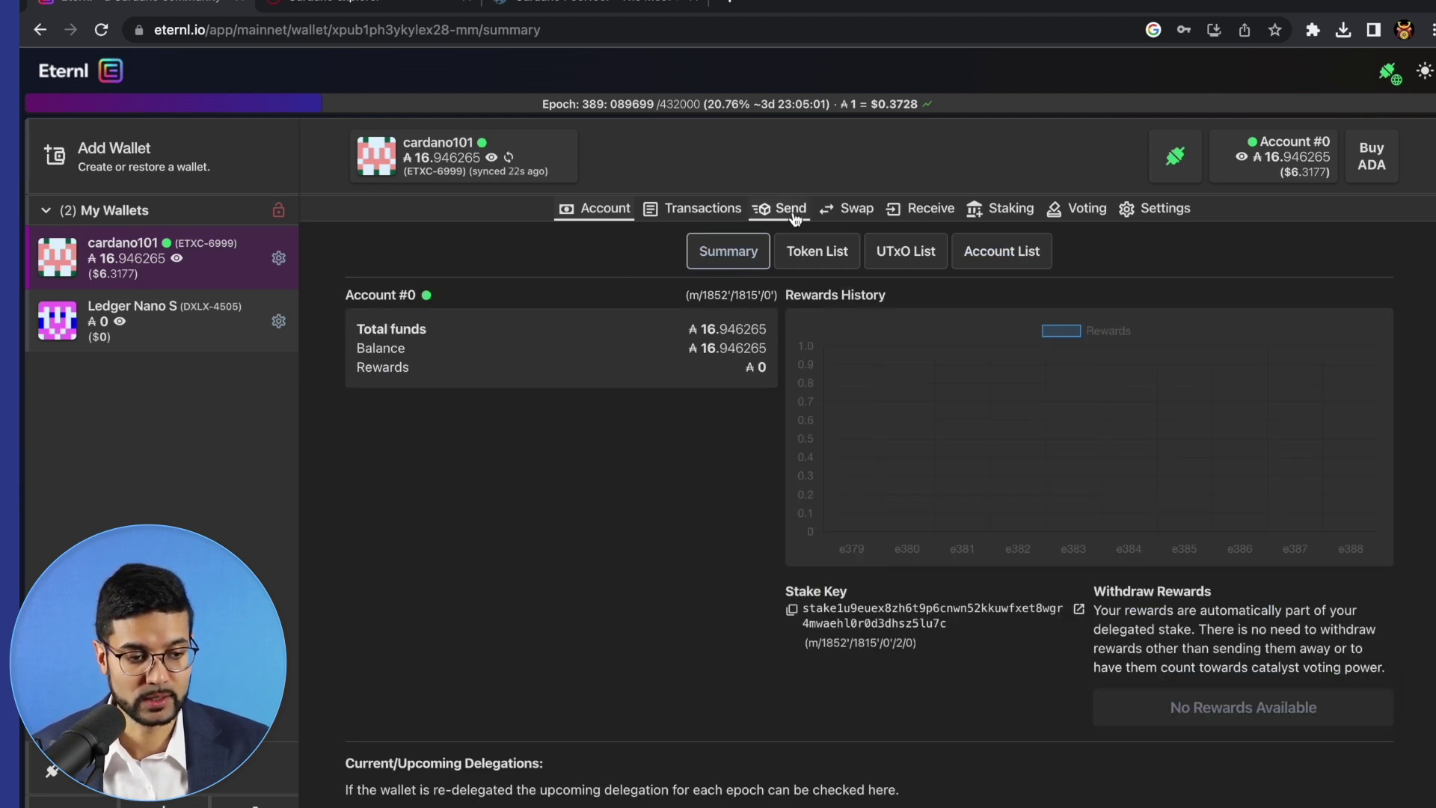
click(1003, 251)
click(962, 548)
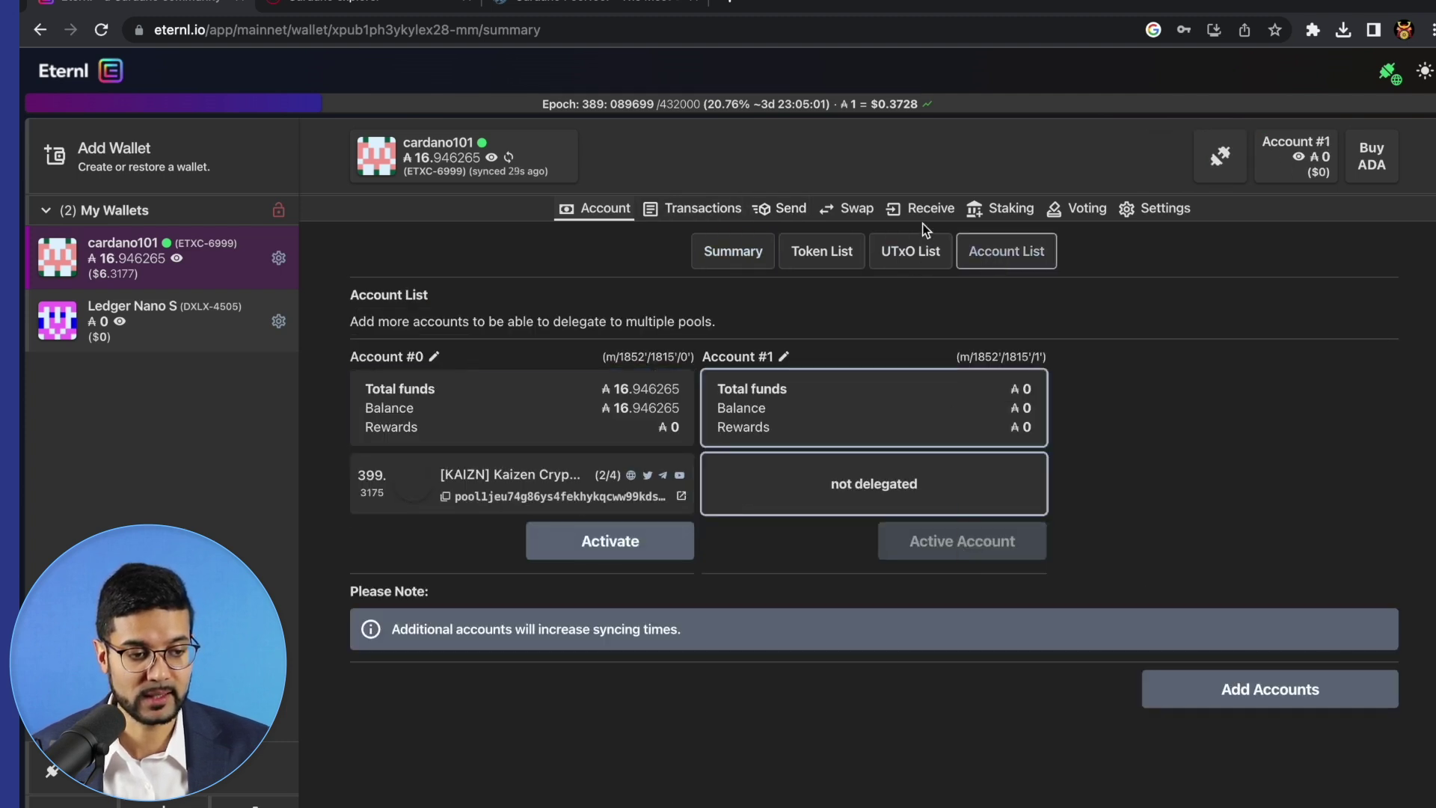
click(724, 209)
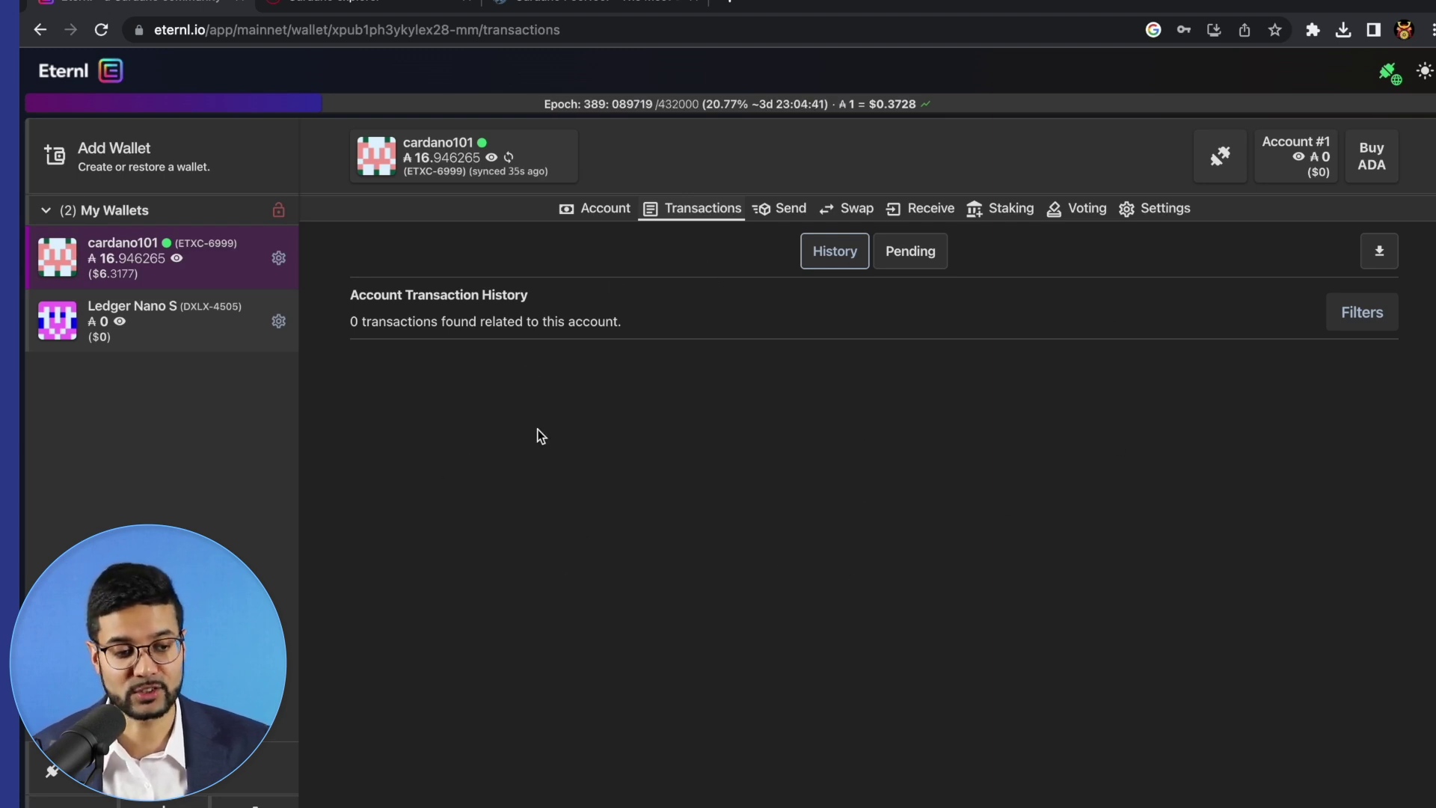
click(926, 212)
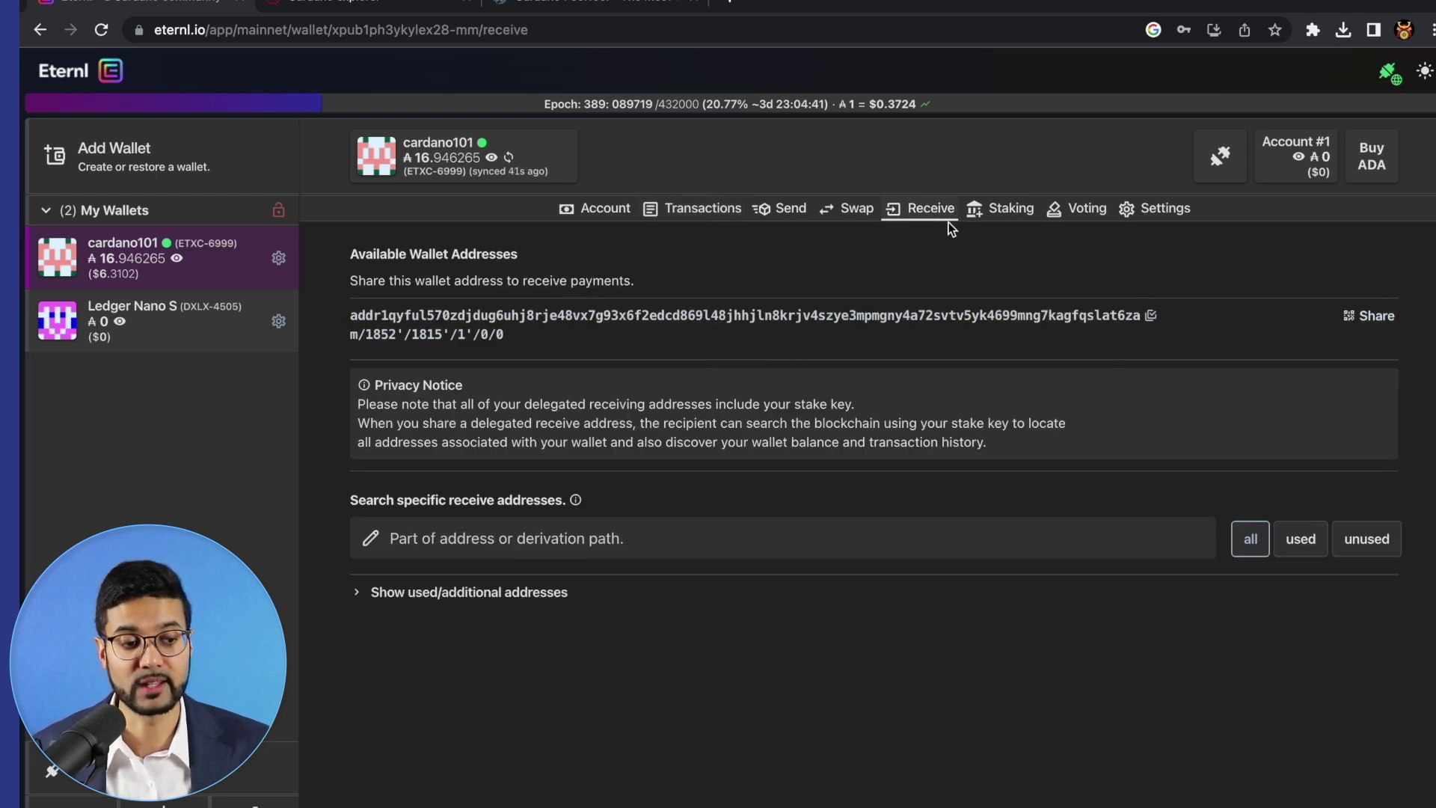
Make Account #0 the active account again from the Account List
click(570, 213)
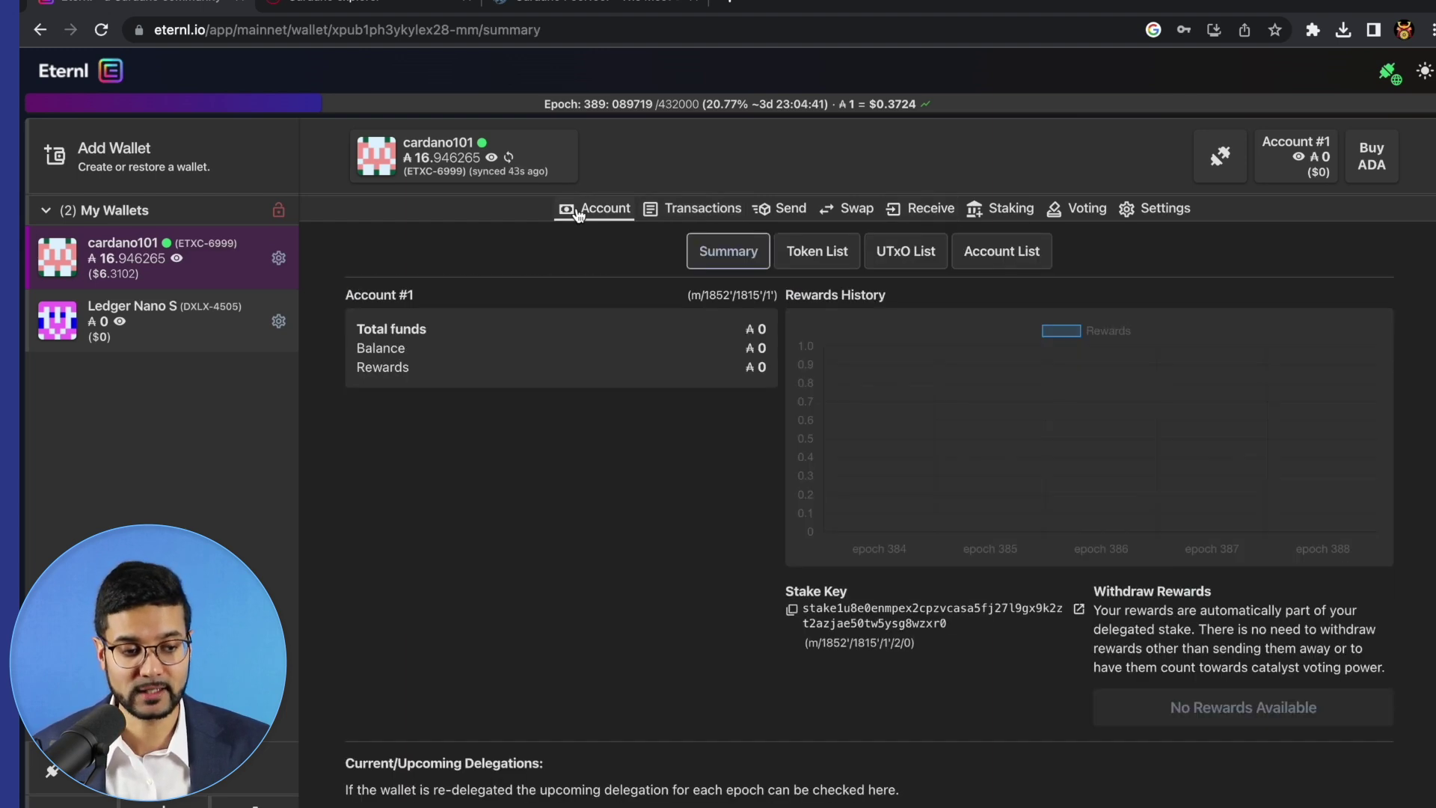
click(997, 251)
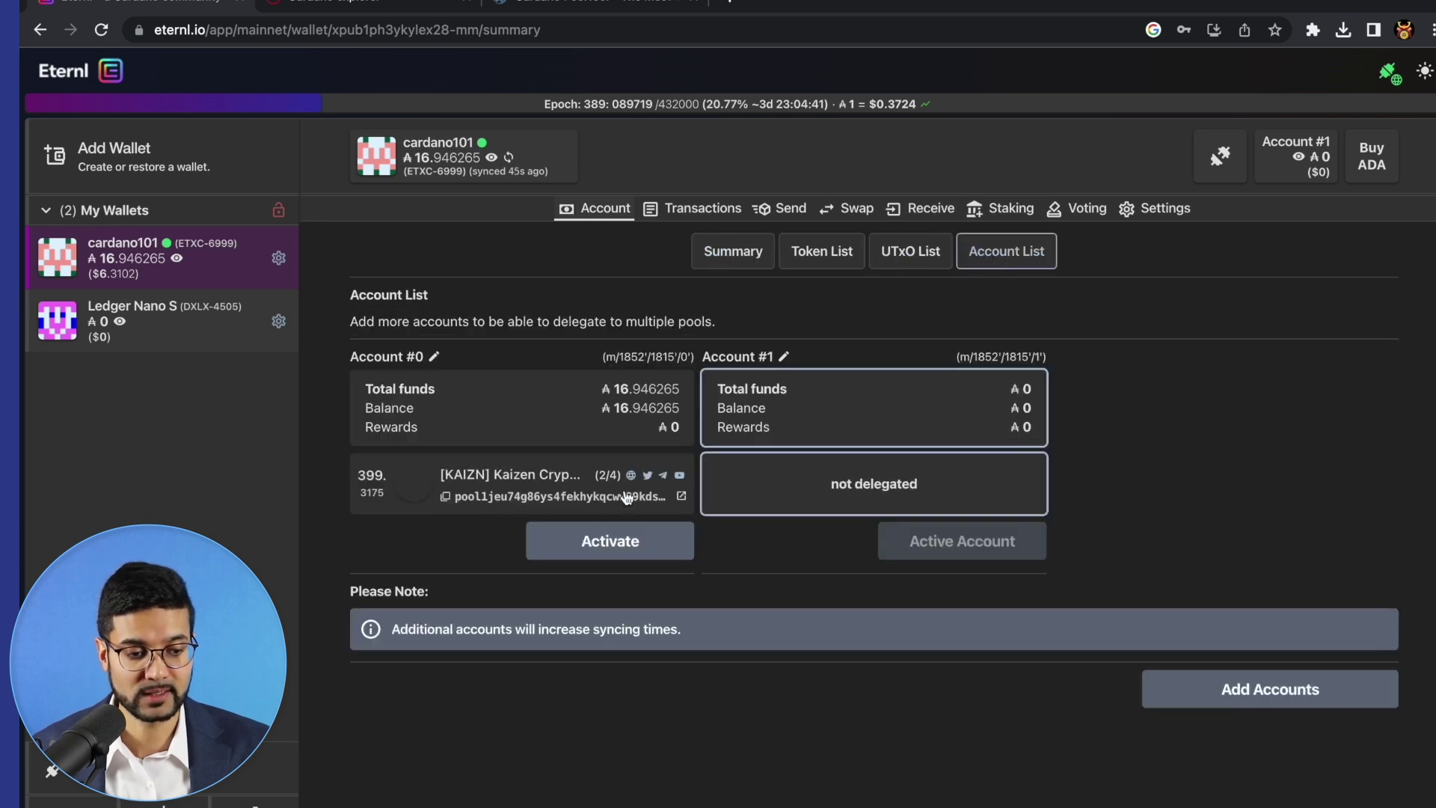
click(600, 547)
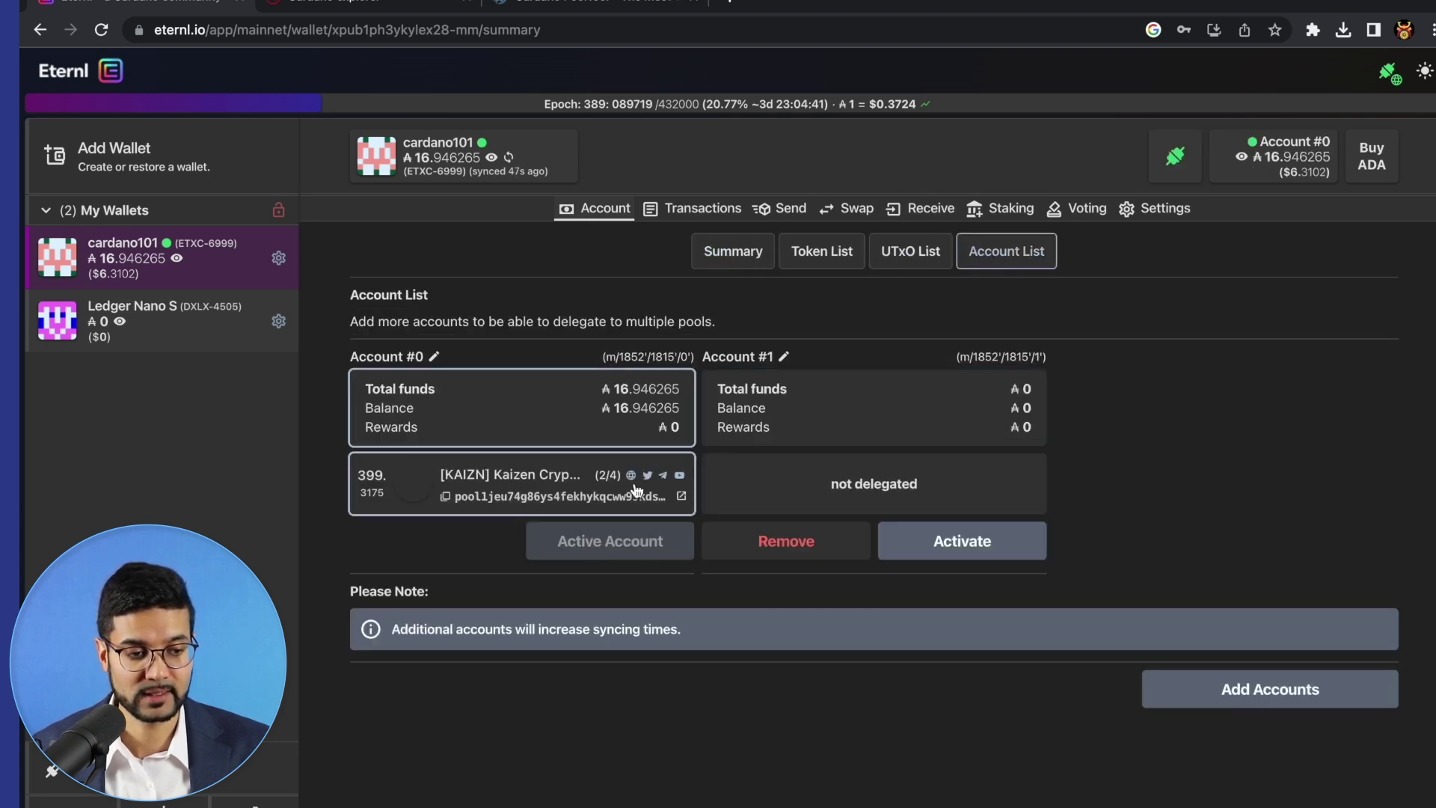
Send 2 ADA from Account #0 to Account #1's pasted address, signing with the spending password
click(782, 209)
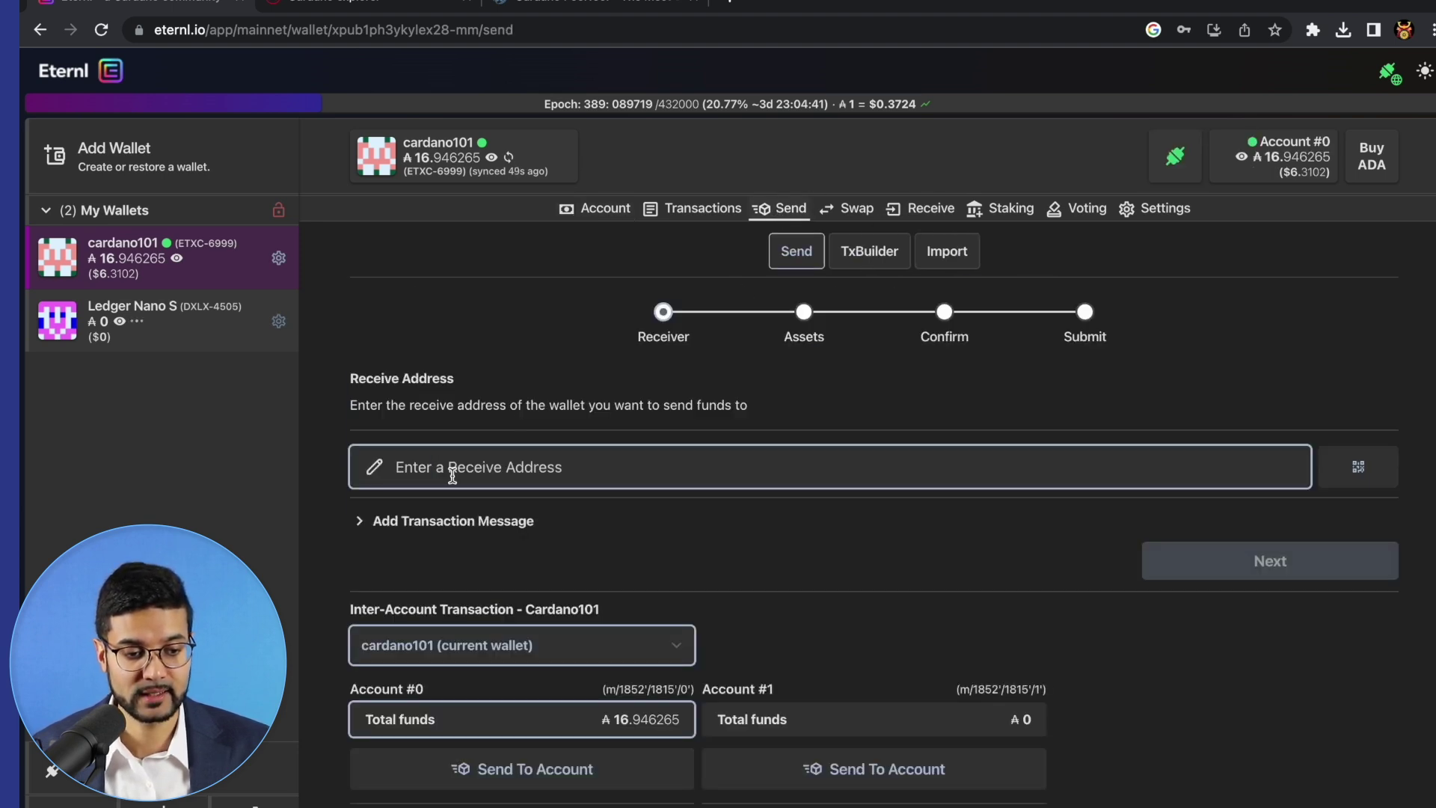
key(super+v)
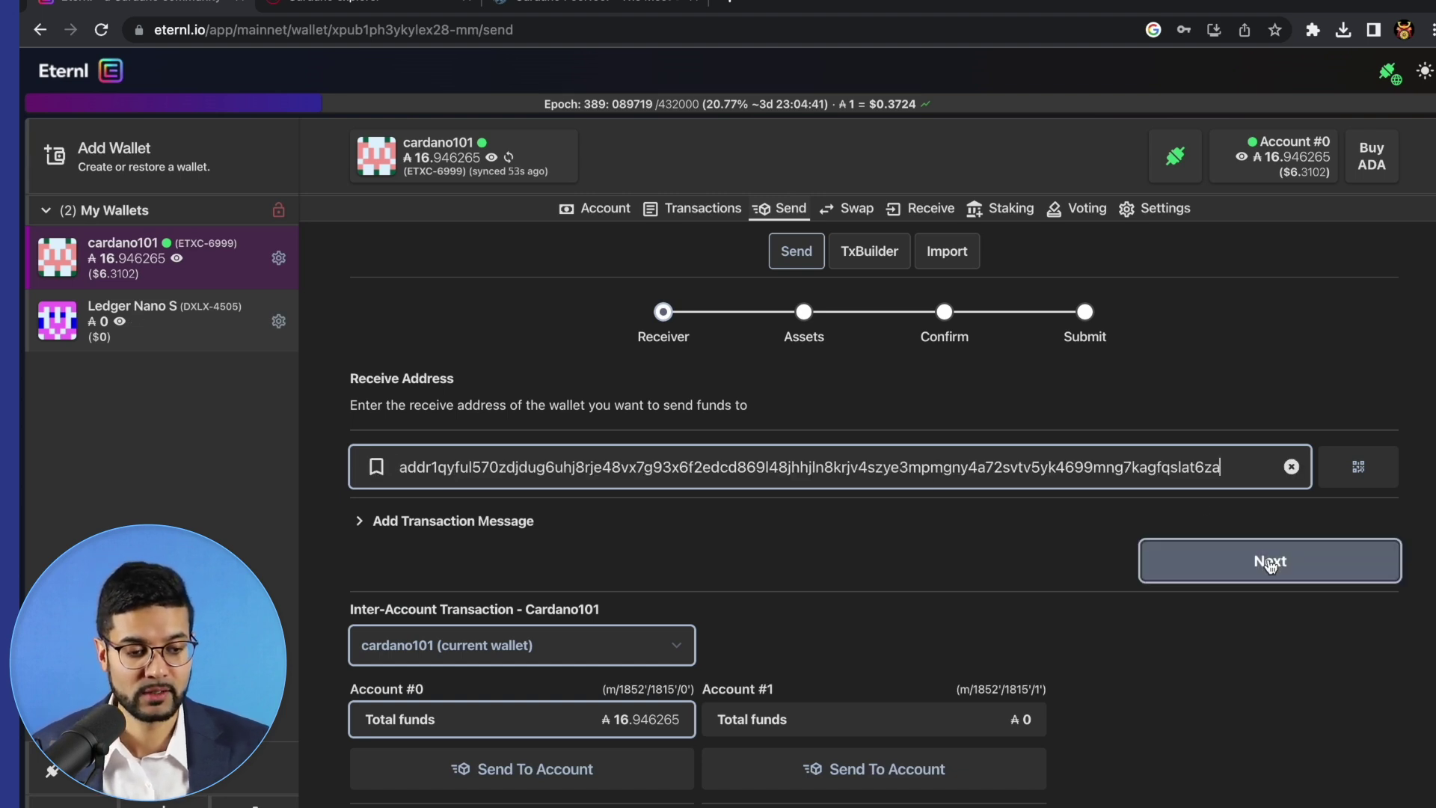
click(1269, 561)
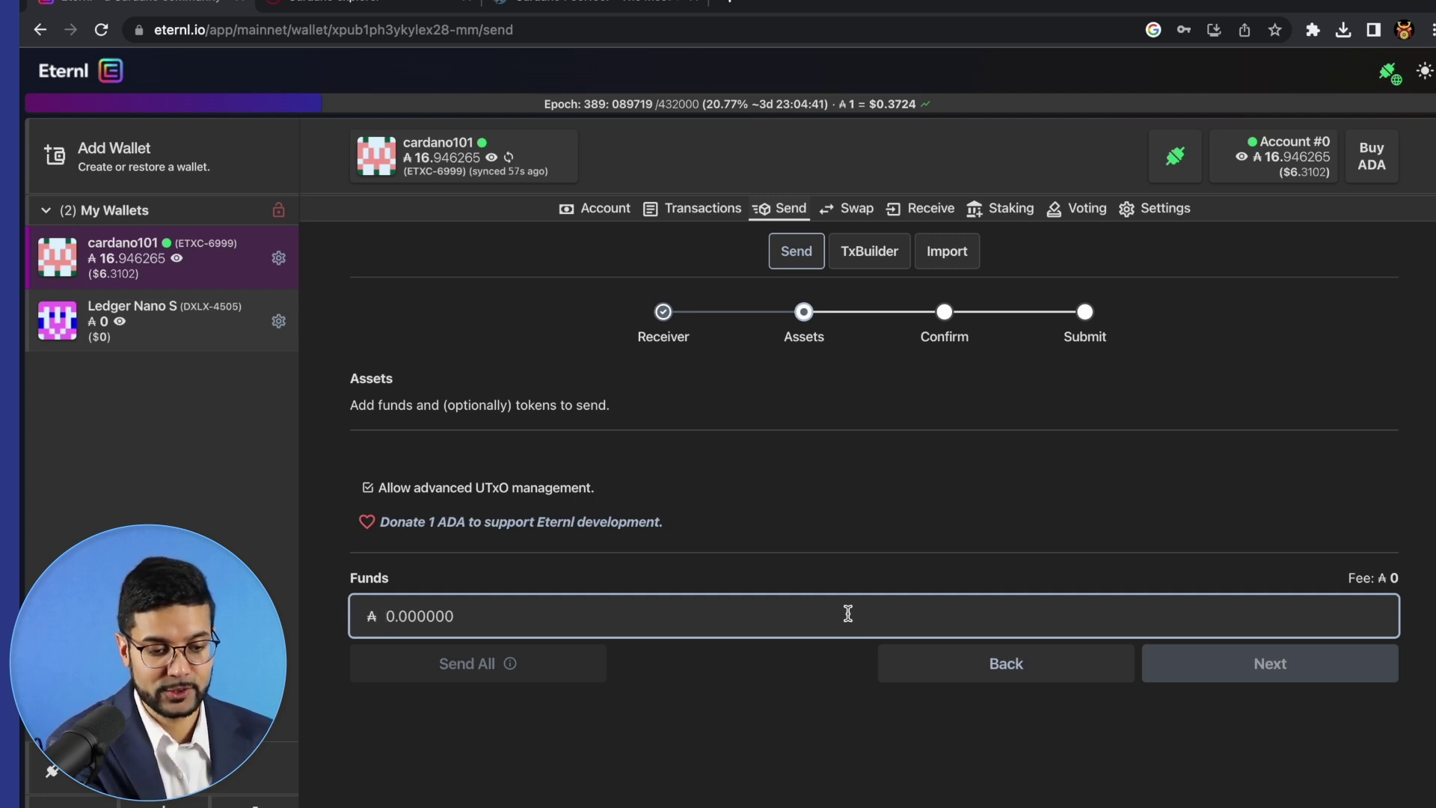
text(2)
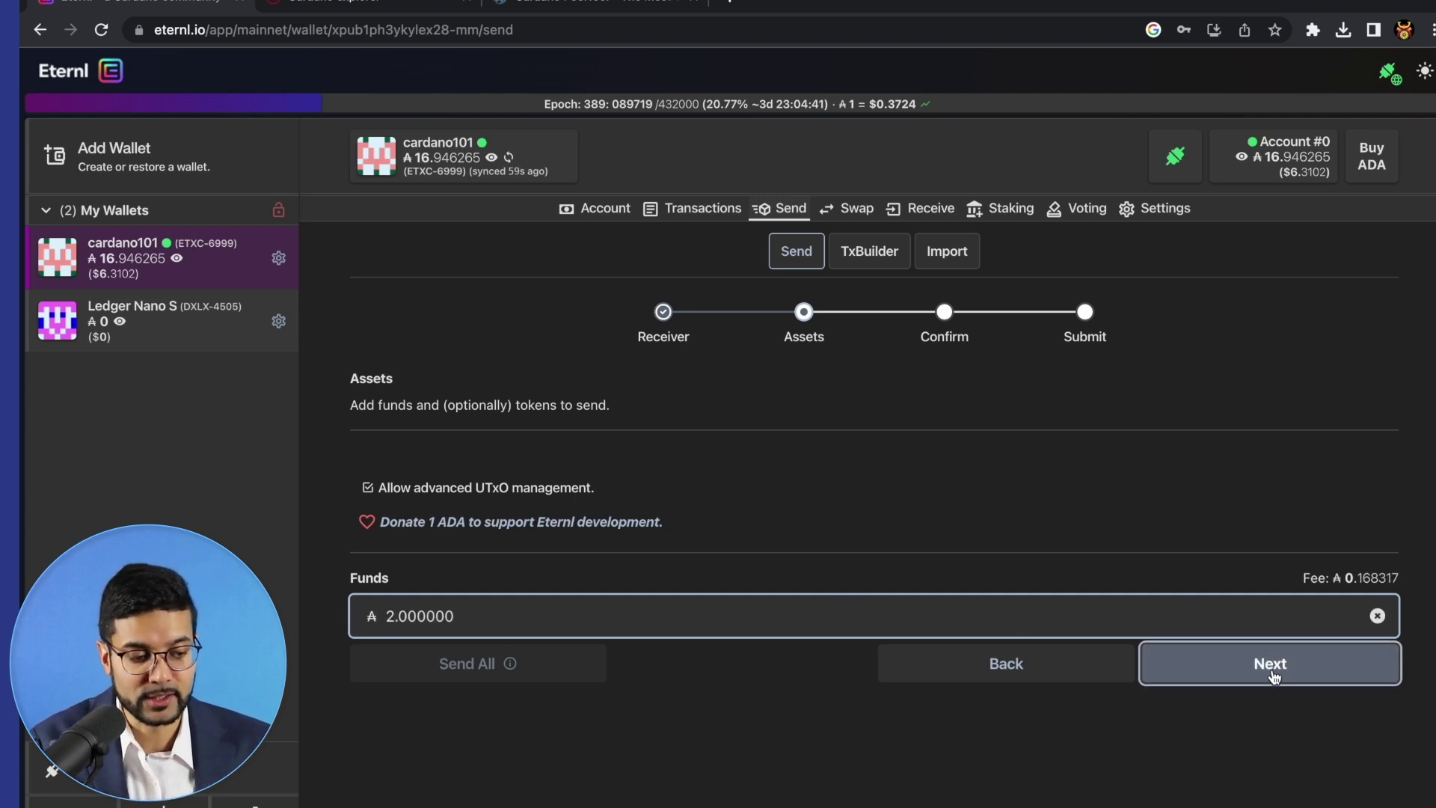
click(1274, 673)
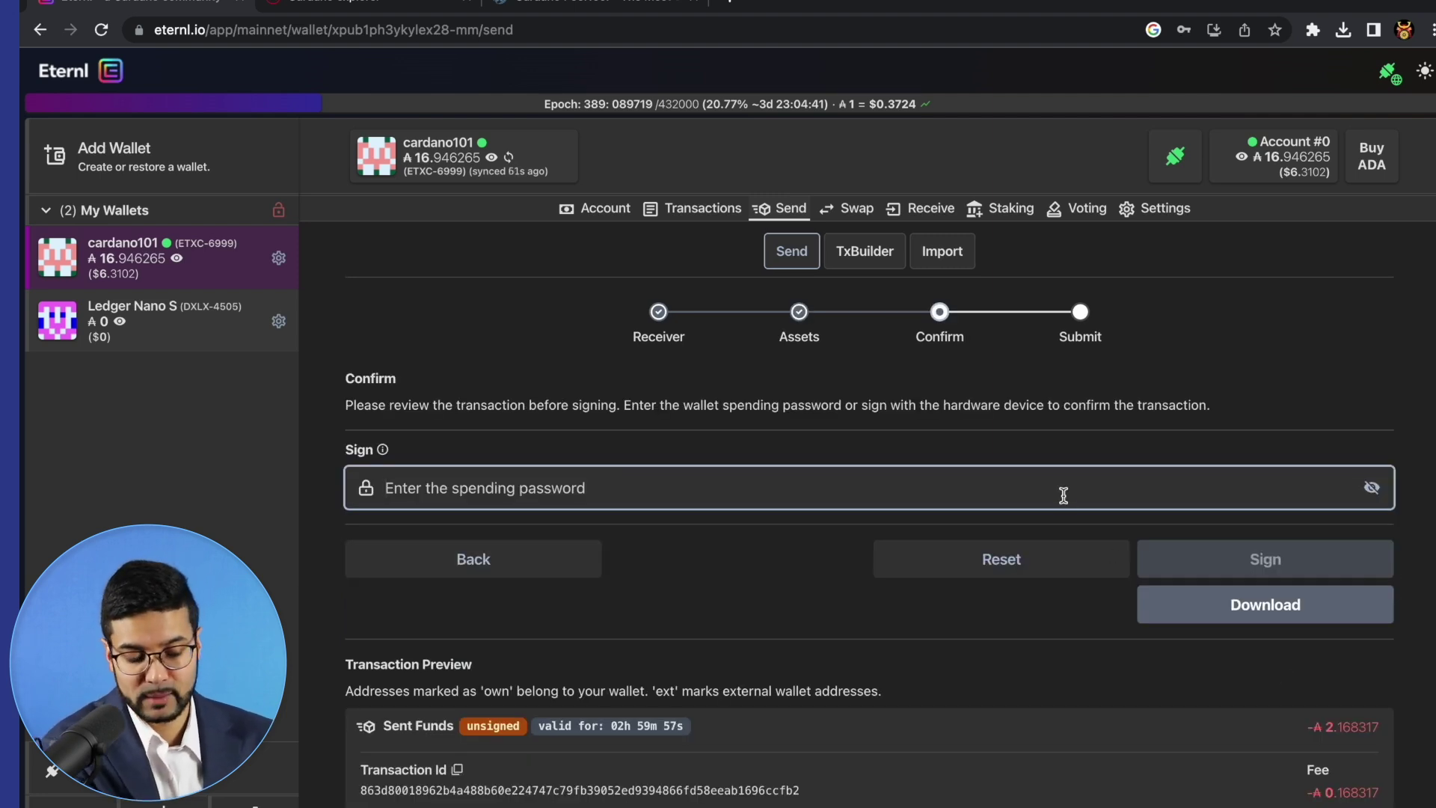
text(******)
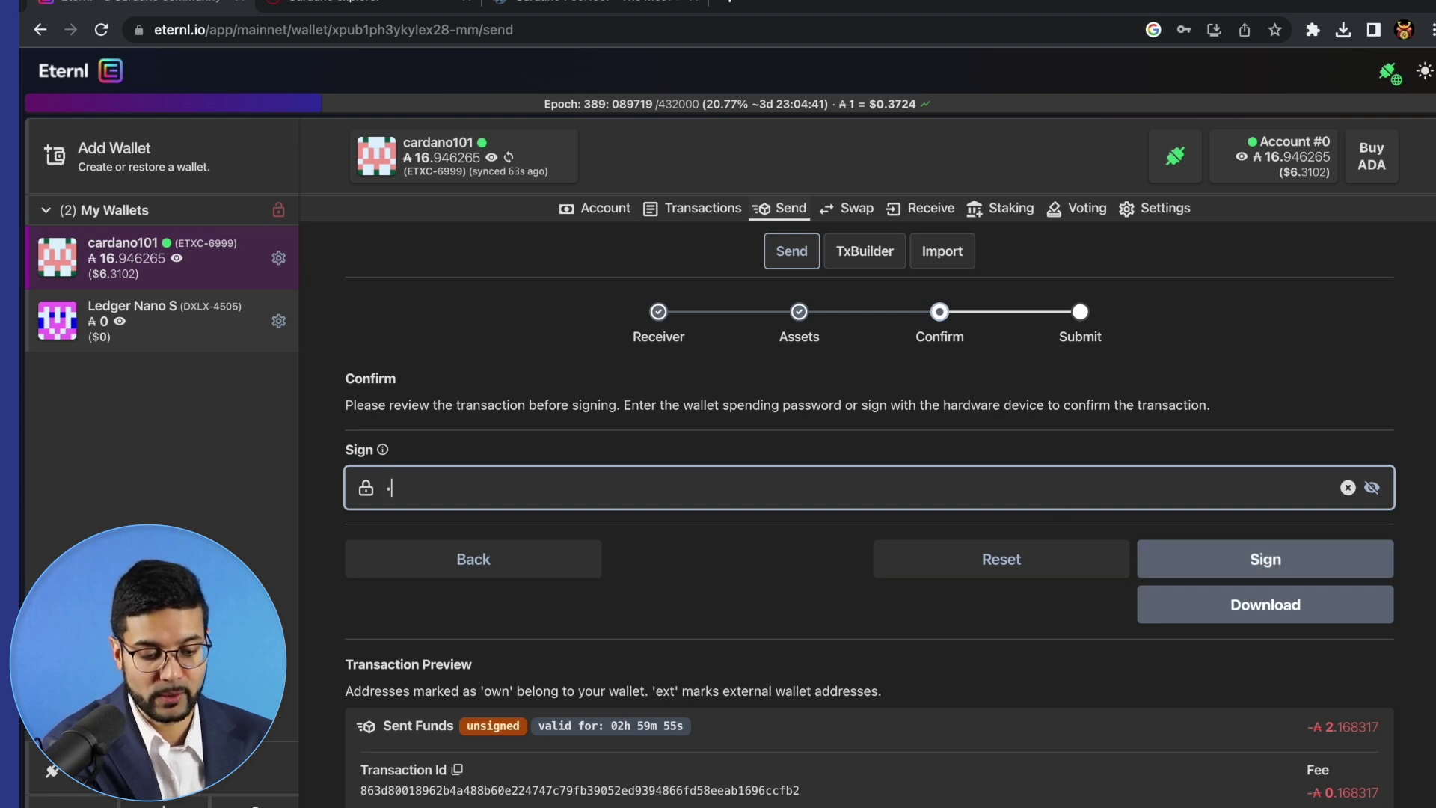
click(1285, 569)
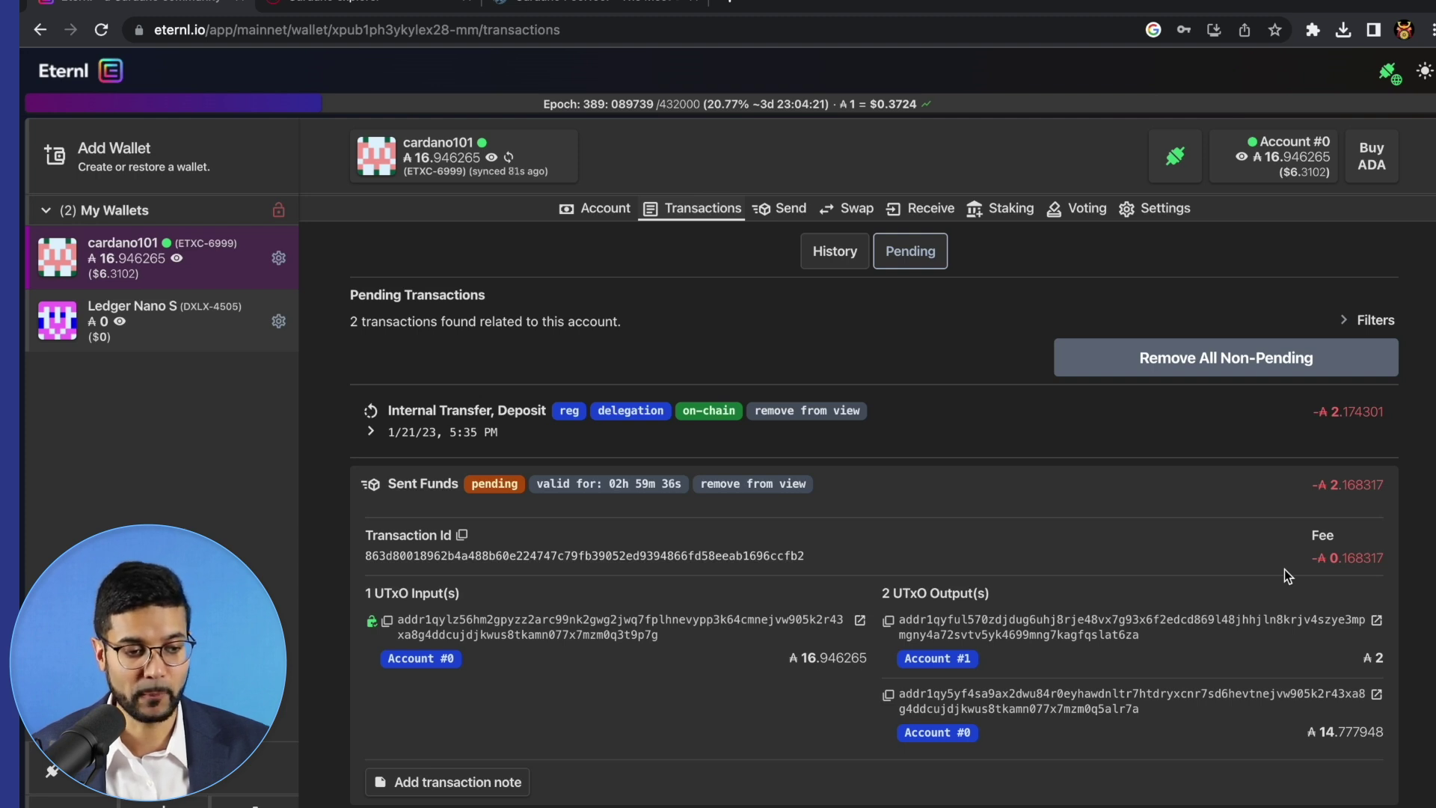
Activate Account #1 and check its history, still showing 0 transactions
click(844, 265)
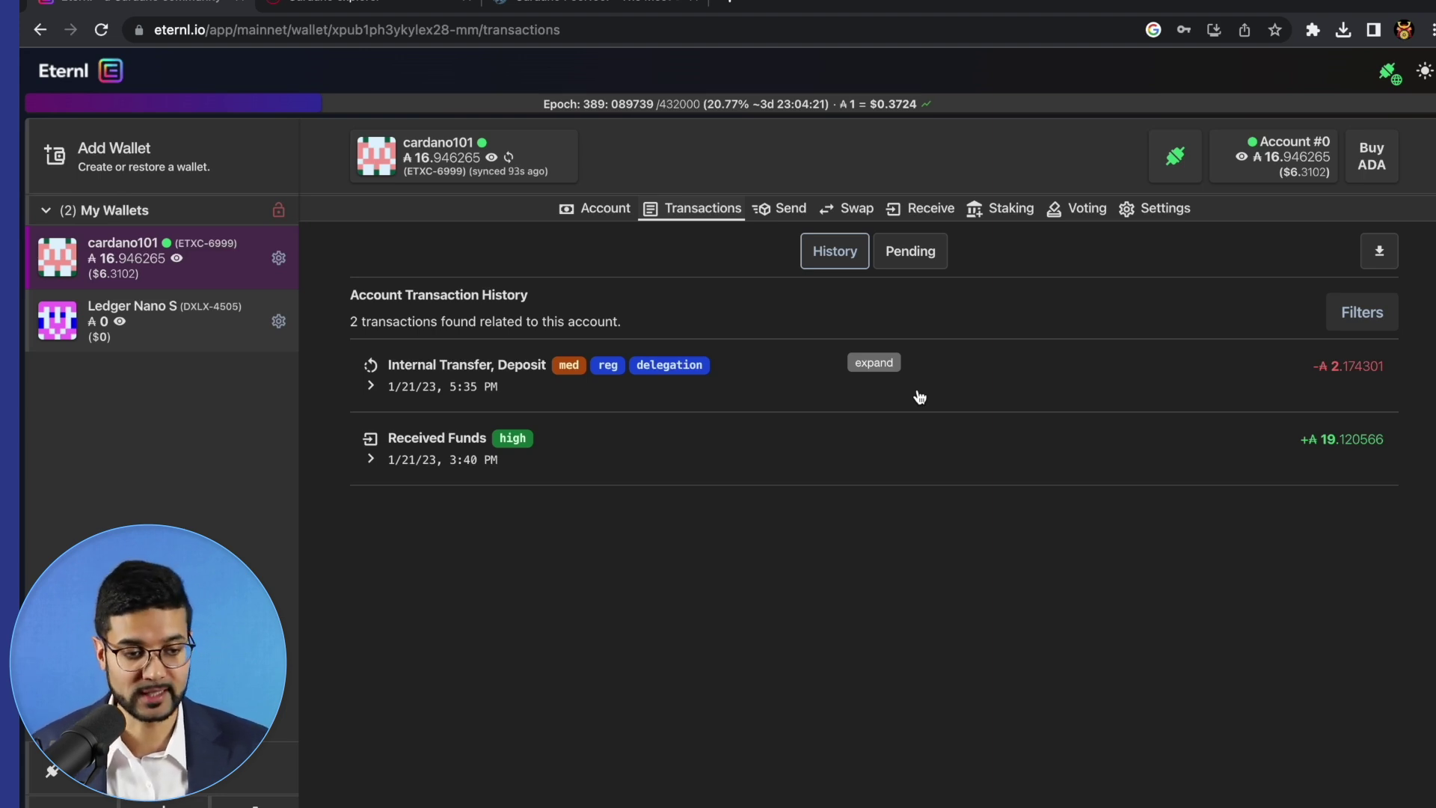
click(620, 219)
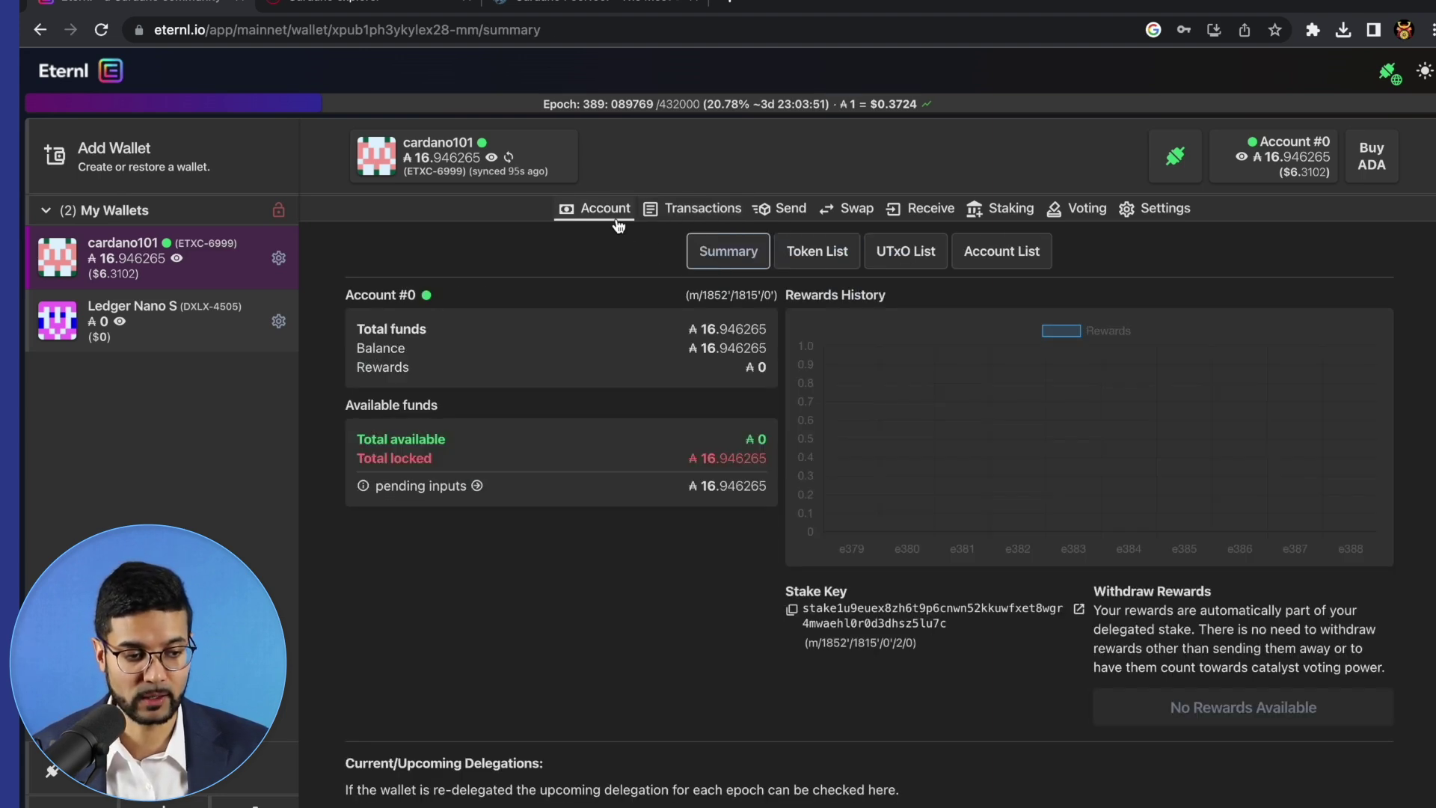
click(1018, 254)
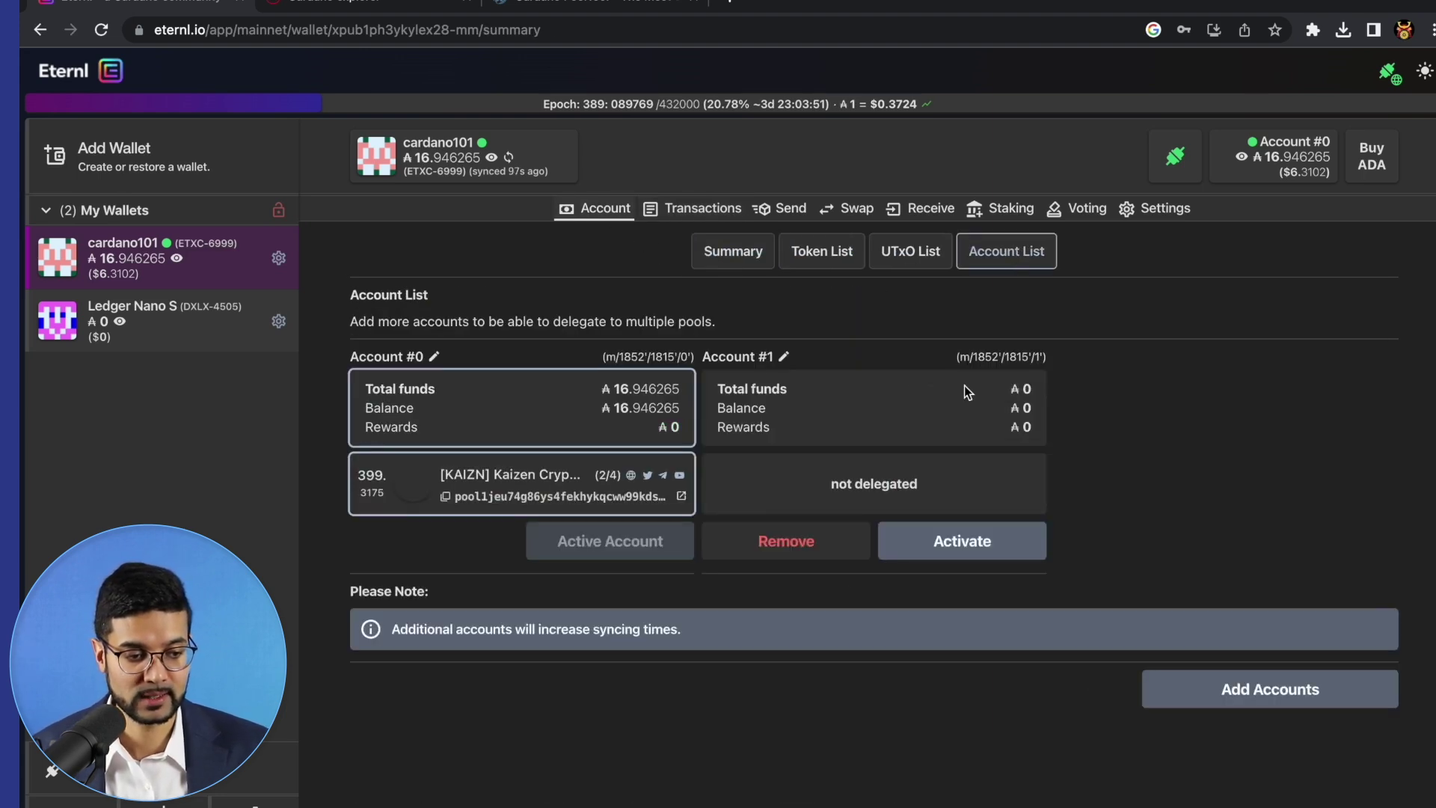
click(949, 550)
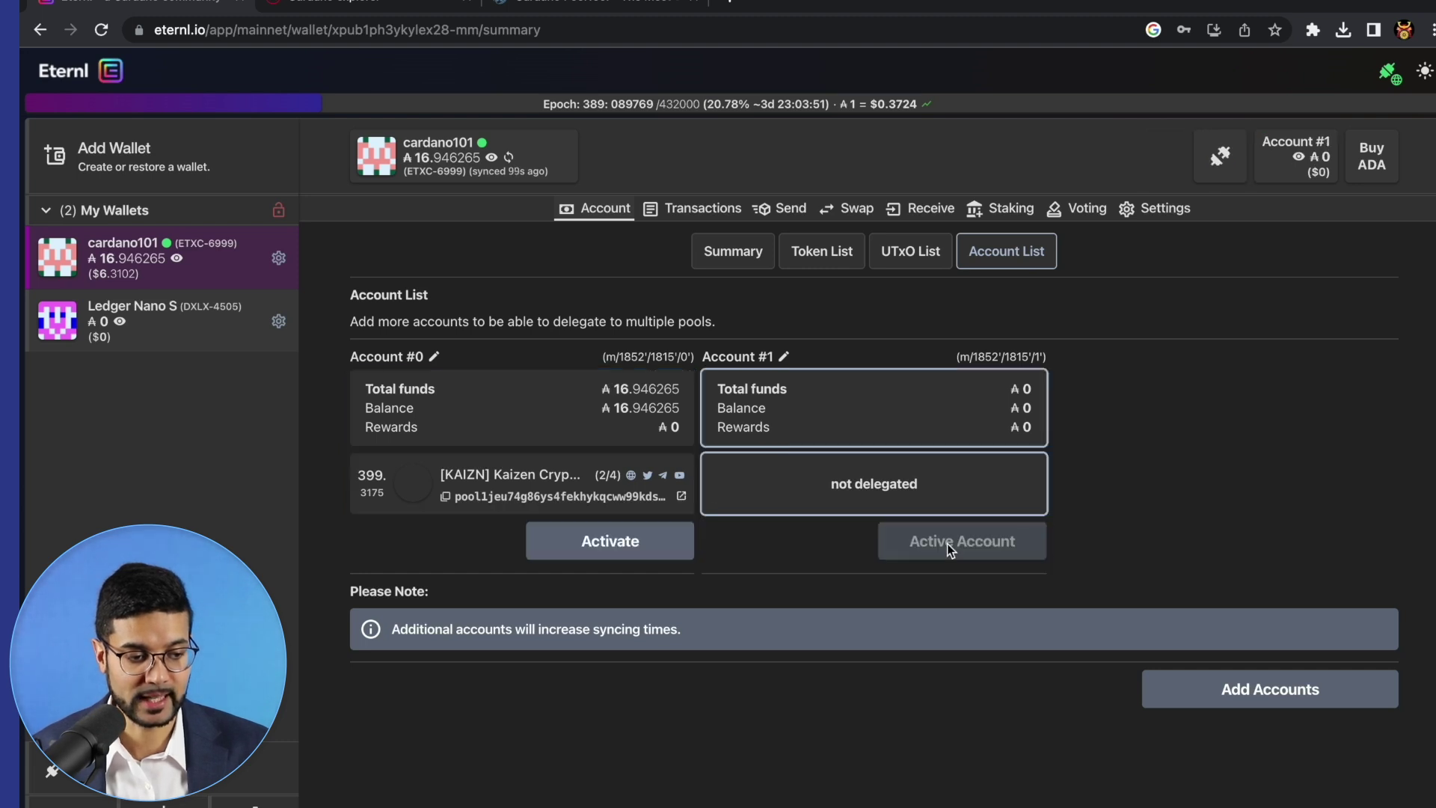
click(702, 209)
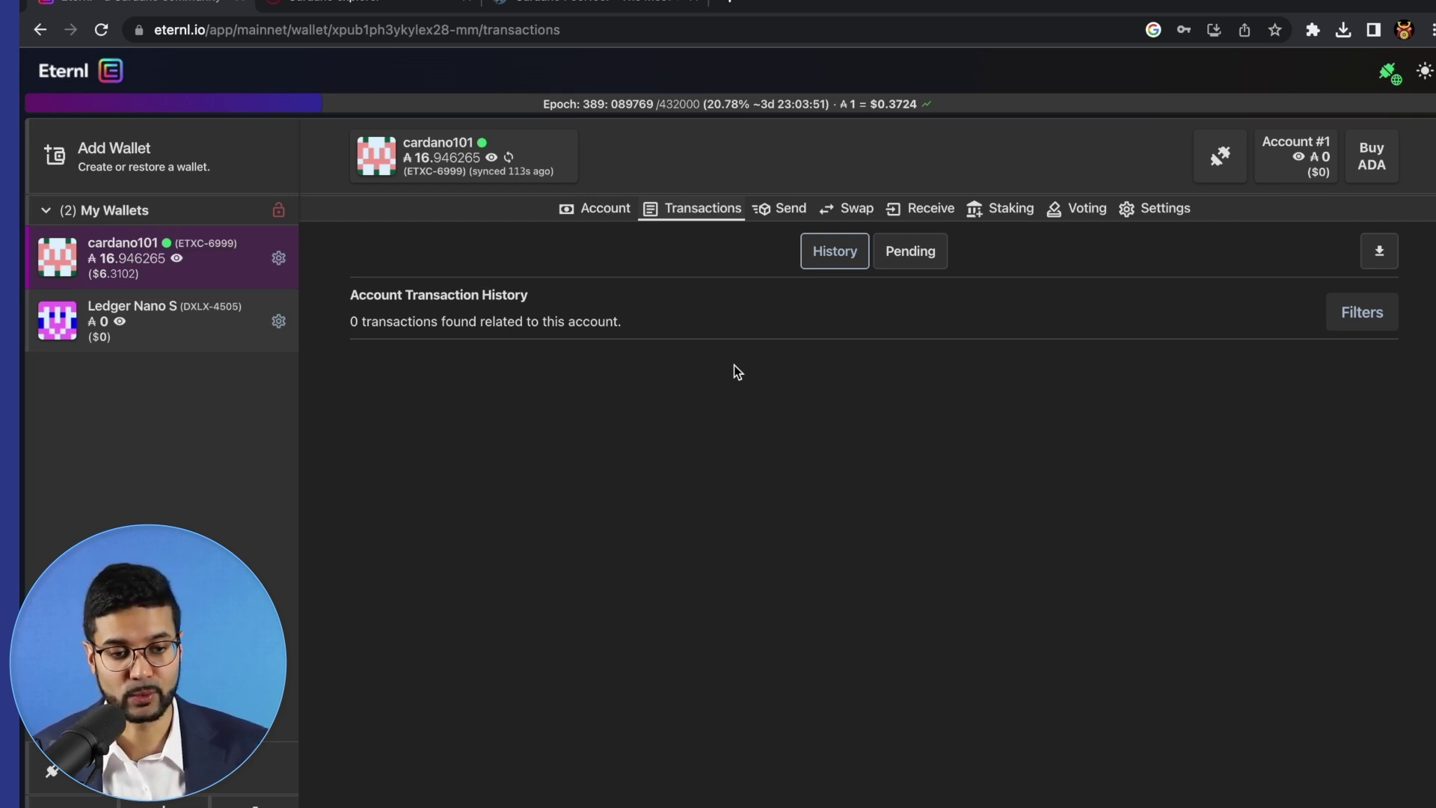
In Guardarian's Buy ADA calculator, pay 350 USD instead of EUR and continue to Payment Methods
click(1383, 183)
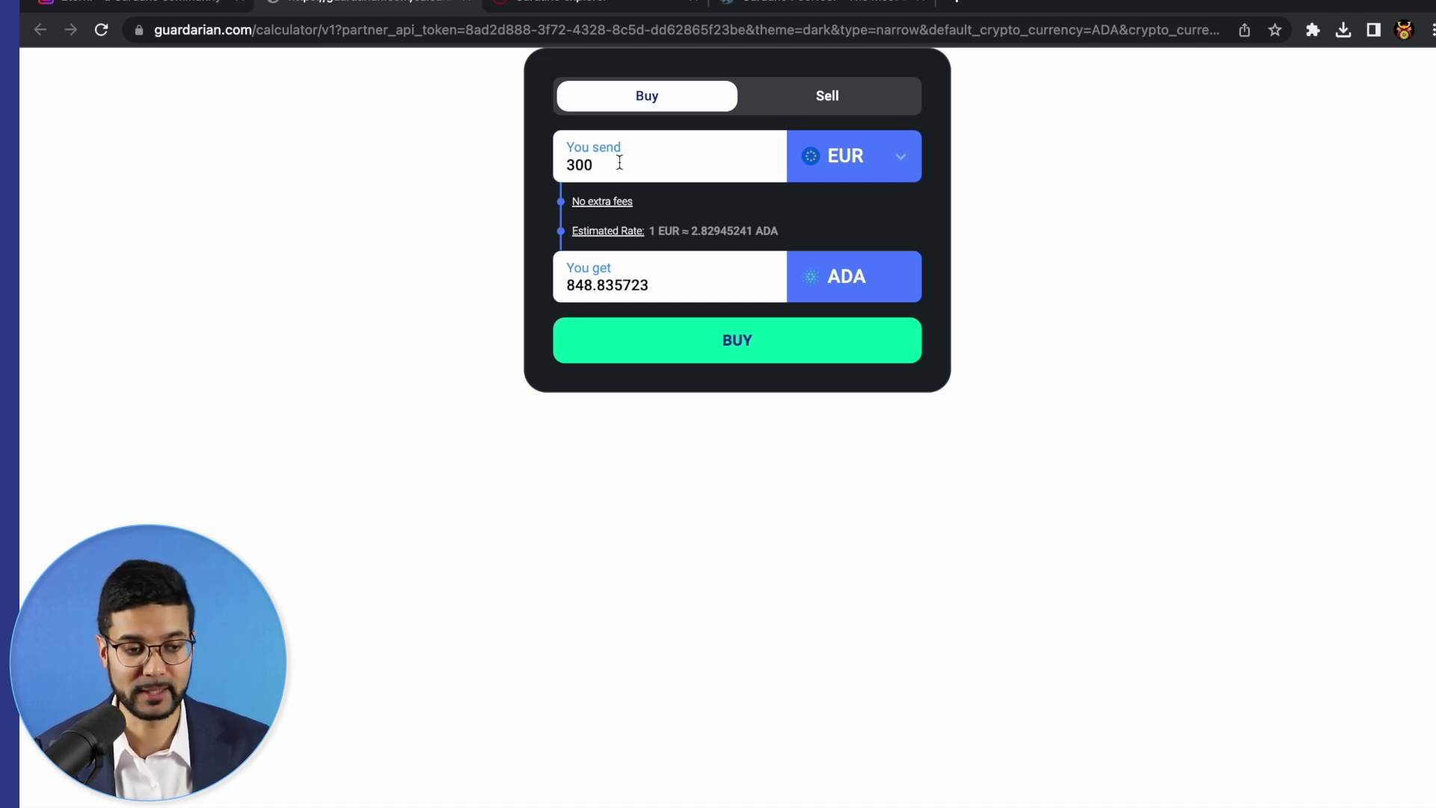
click(914, 163)
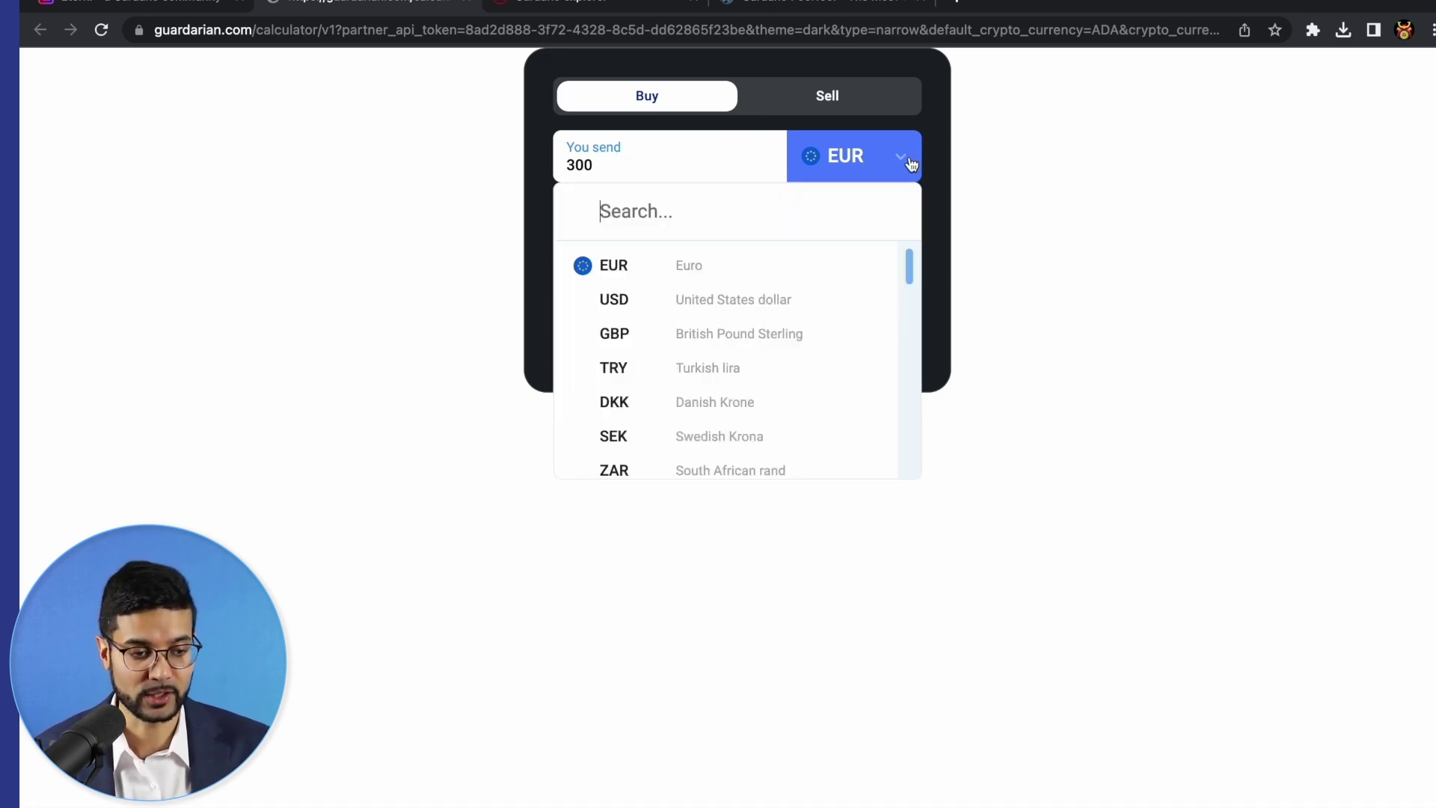
click(754, 306)
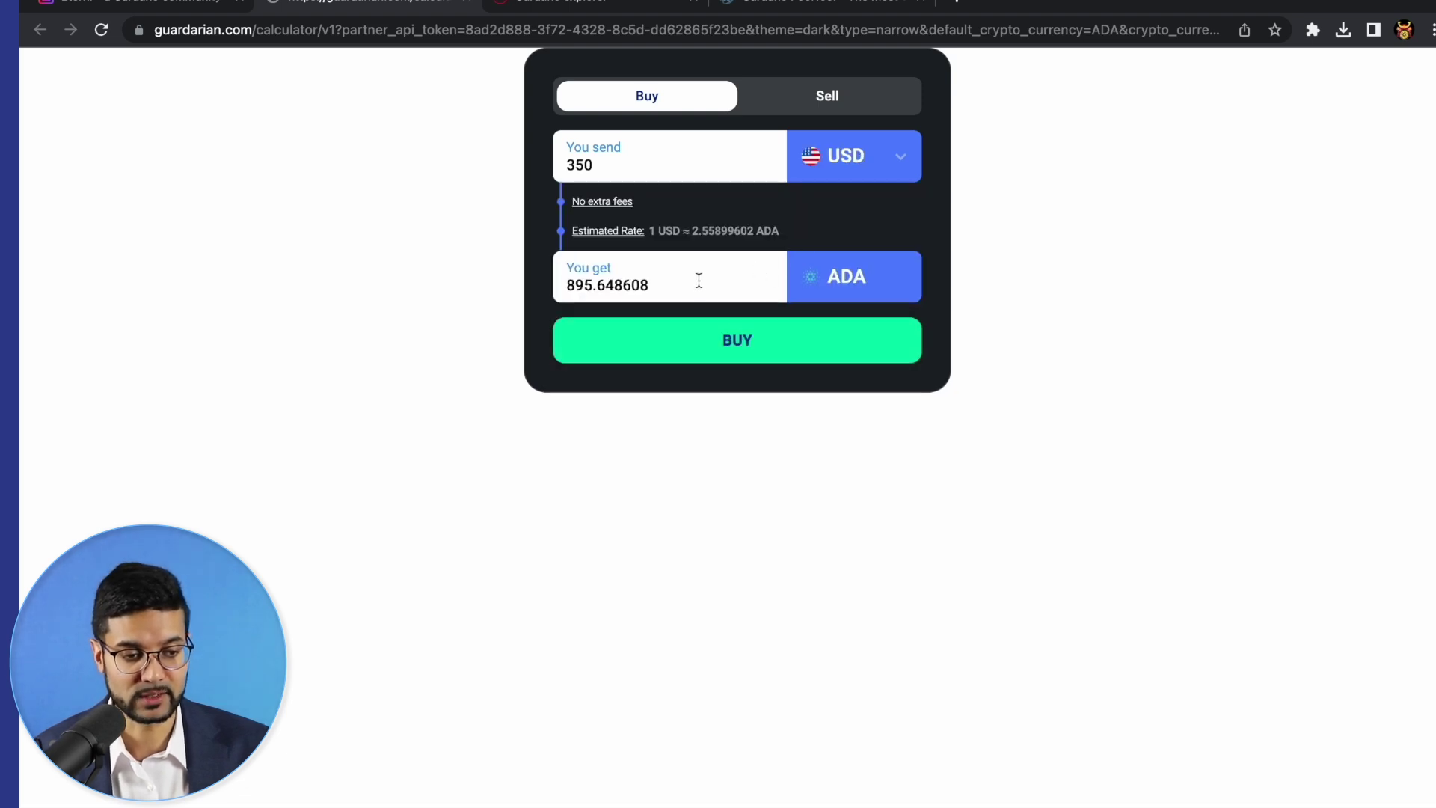
click(724, 342)
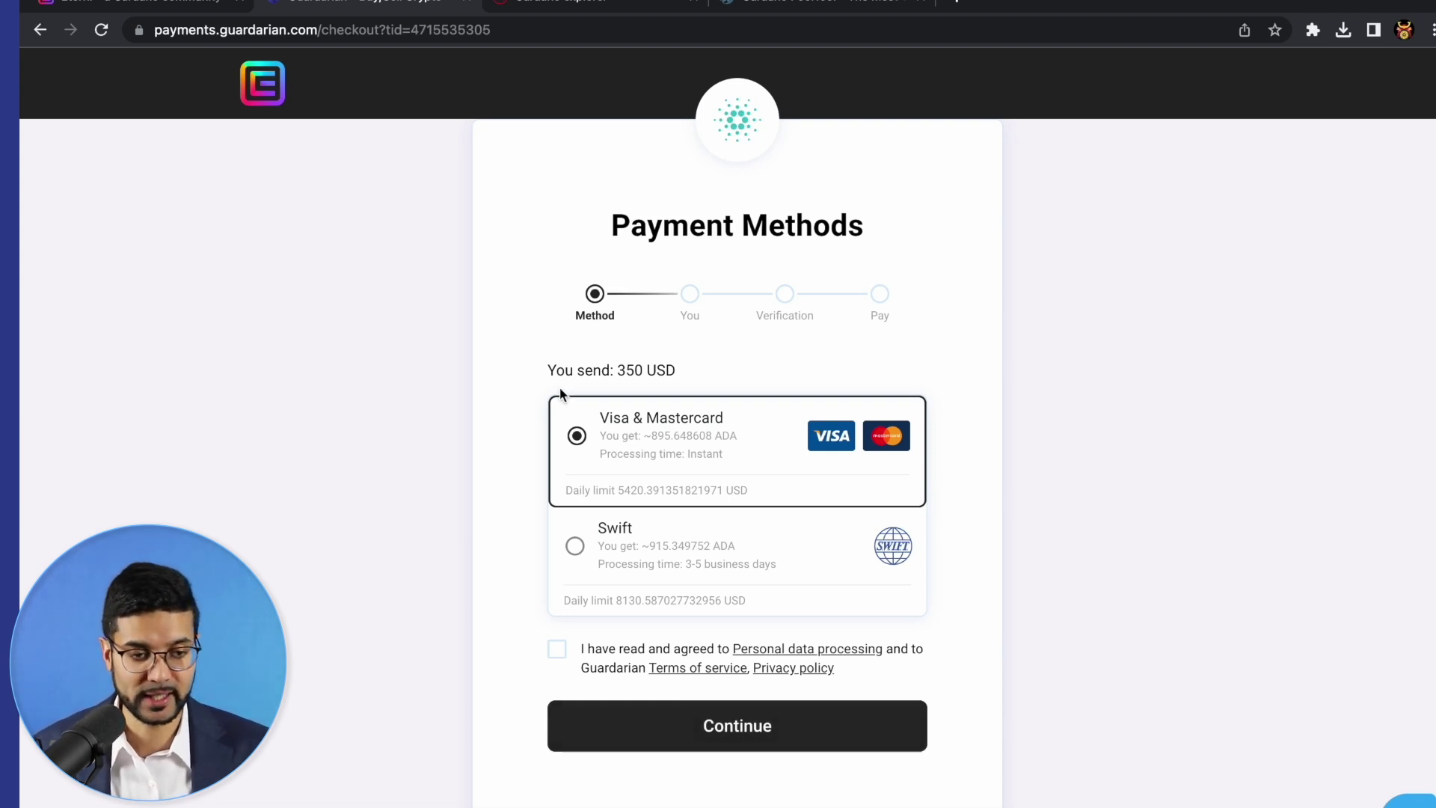
Close the Guardarian page and view Account #1's transactions, showing +2 ADA Received Funds
click(468, 4)
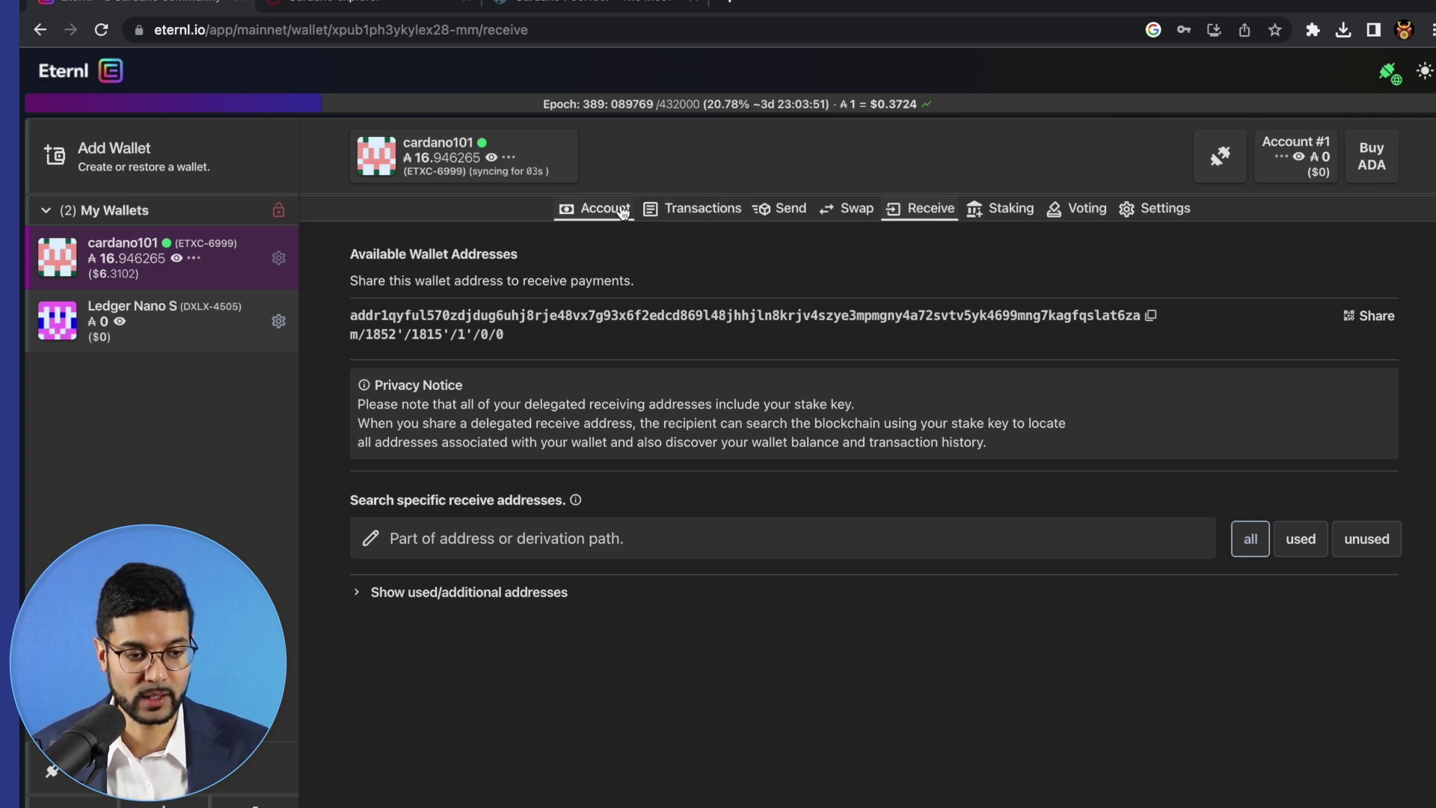
click(670, 210)
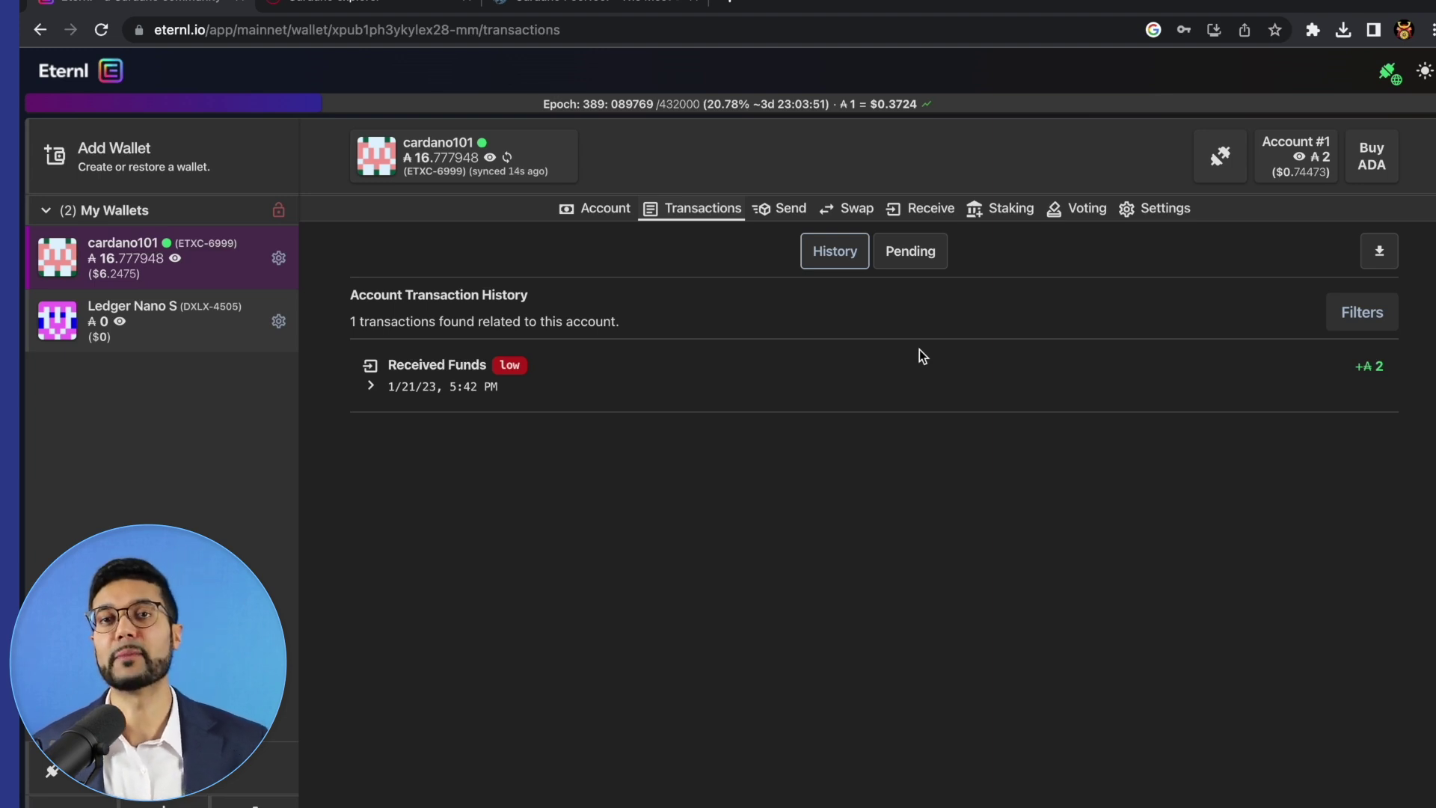
Browse the stake pool list, then open Account #1's Summary showing 2 ADA total funds
click(1007, 209)
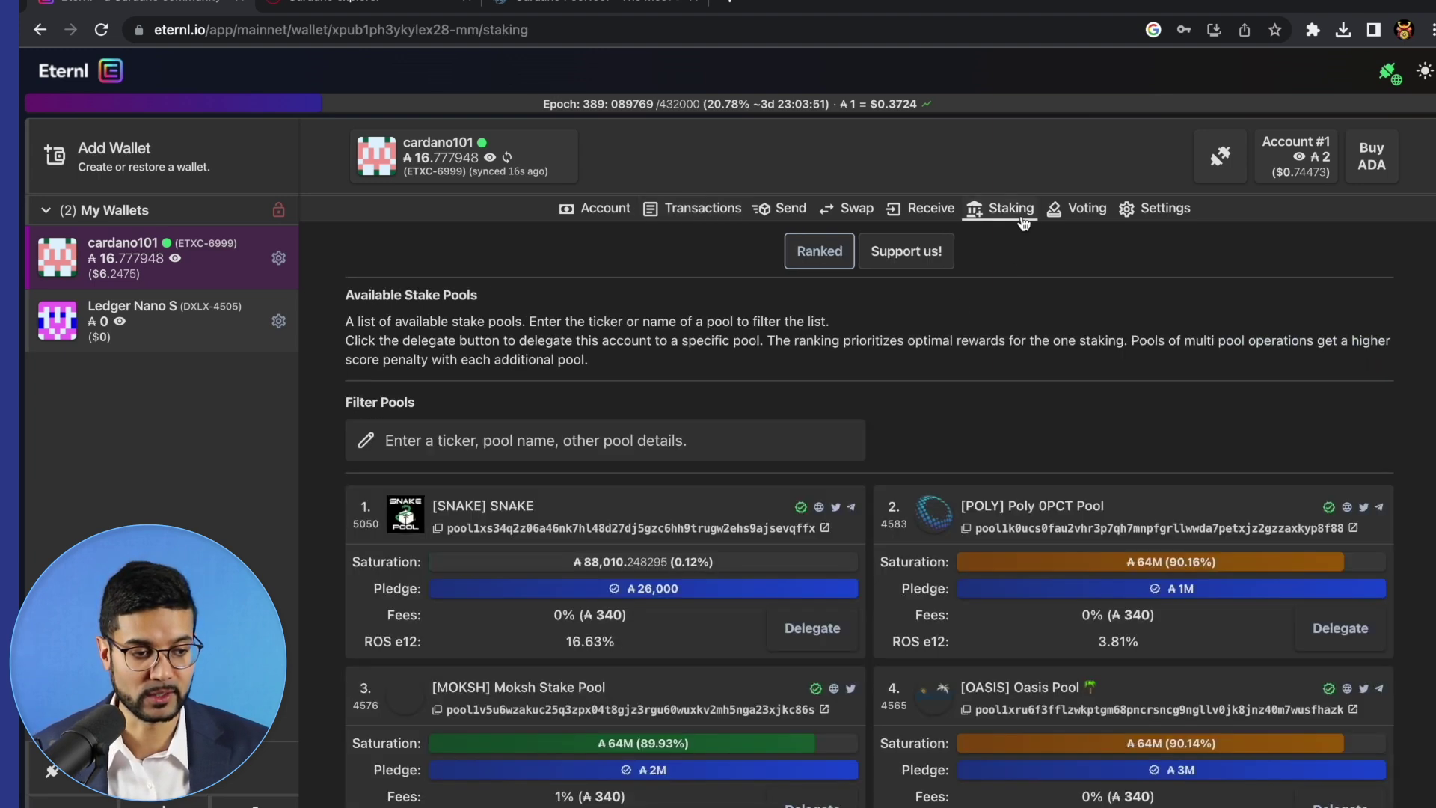
click(725, 440)
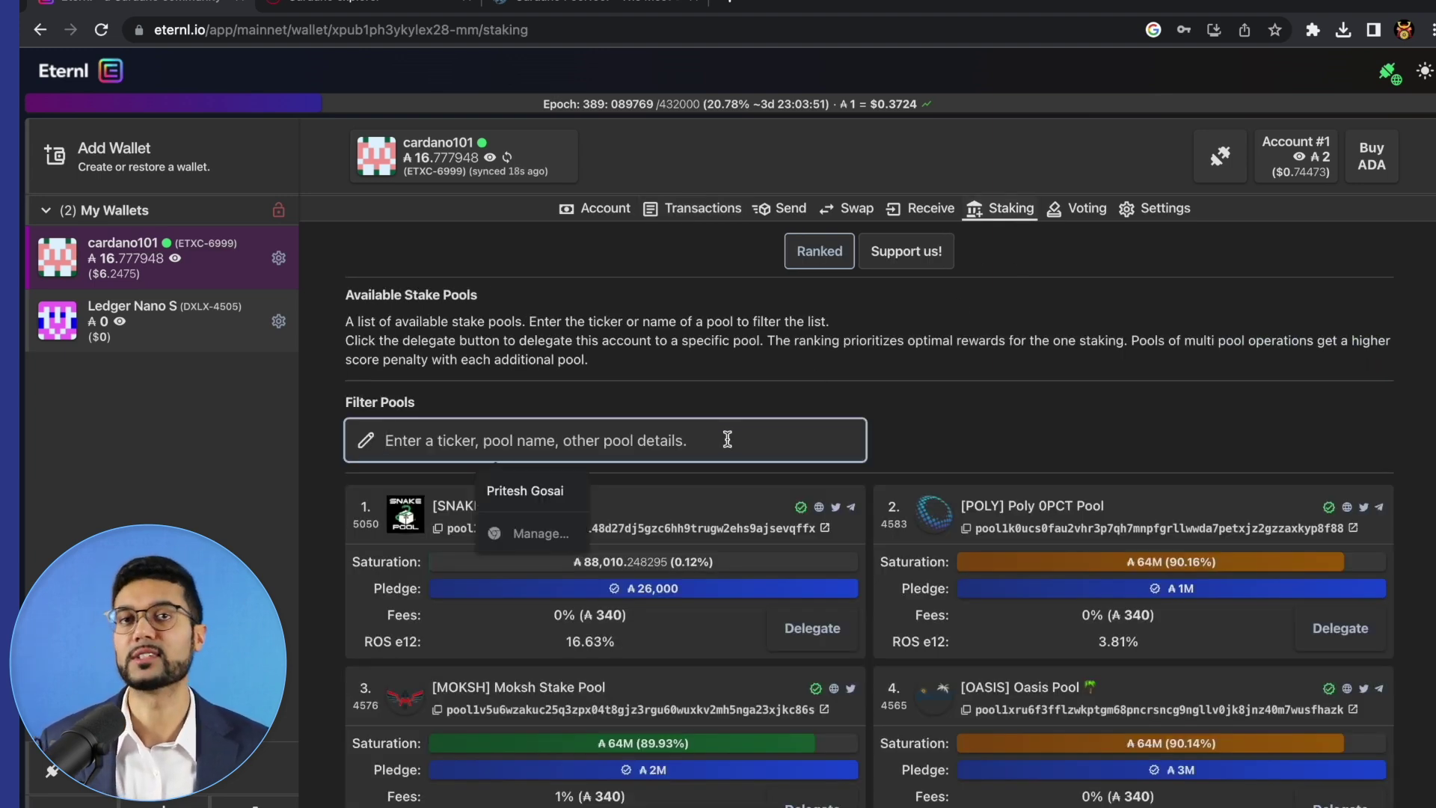
click(760, 407)
click(586, 220)
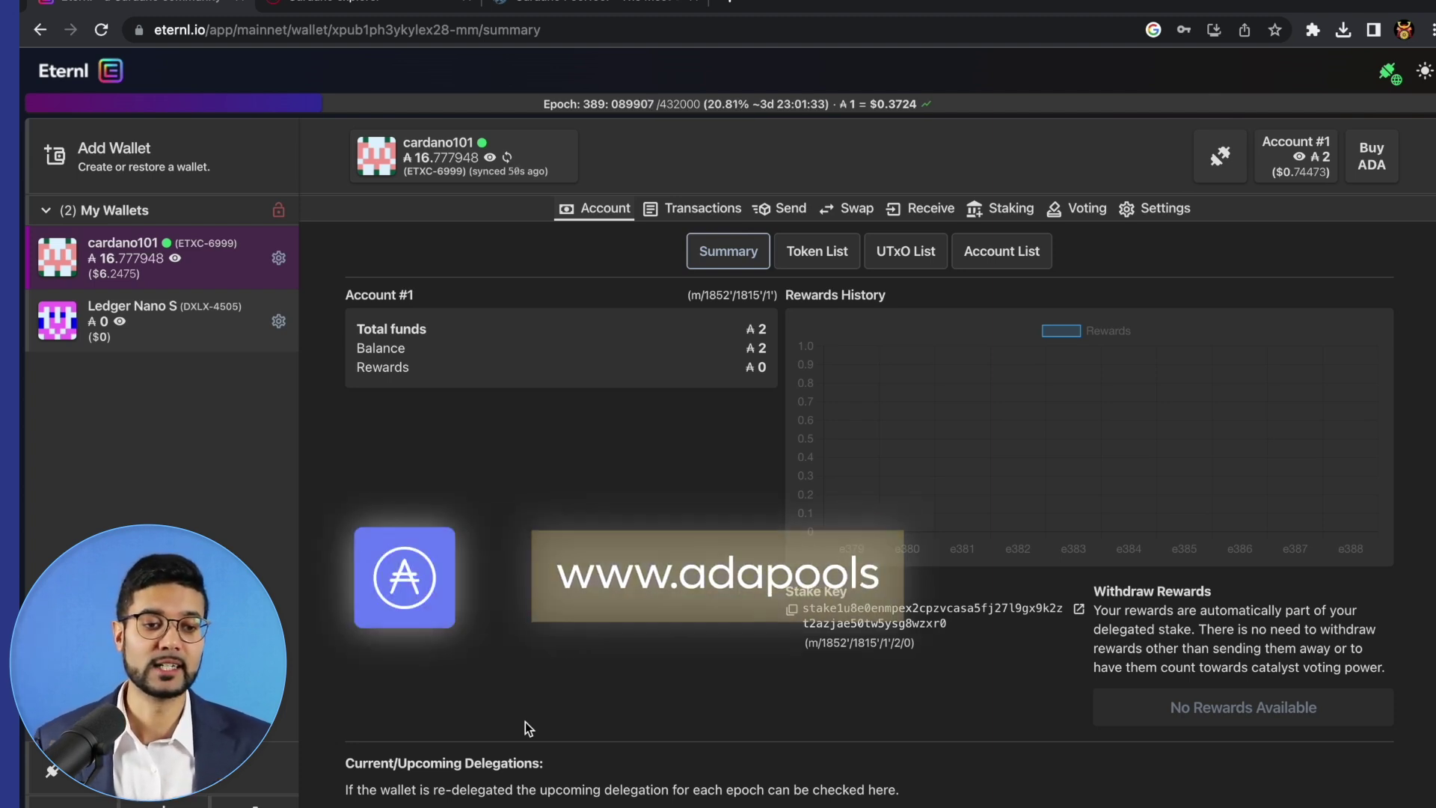
Go to the adapools.org Cardano Explorer and scroll its epoch 389 stats and ranked pool table
click(417, 4)
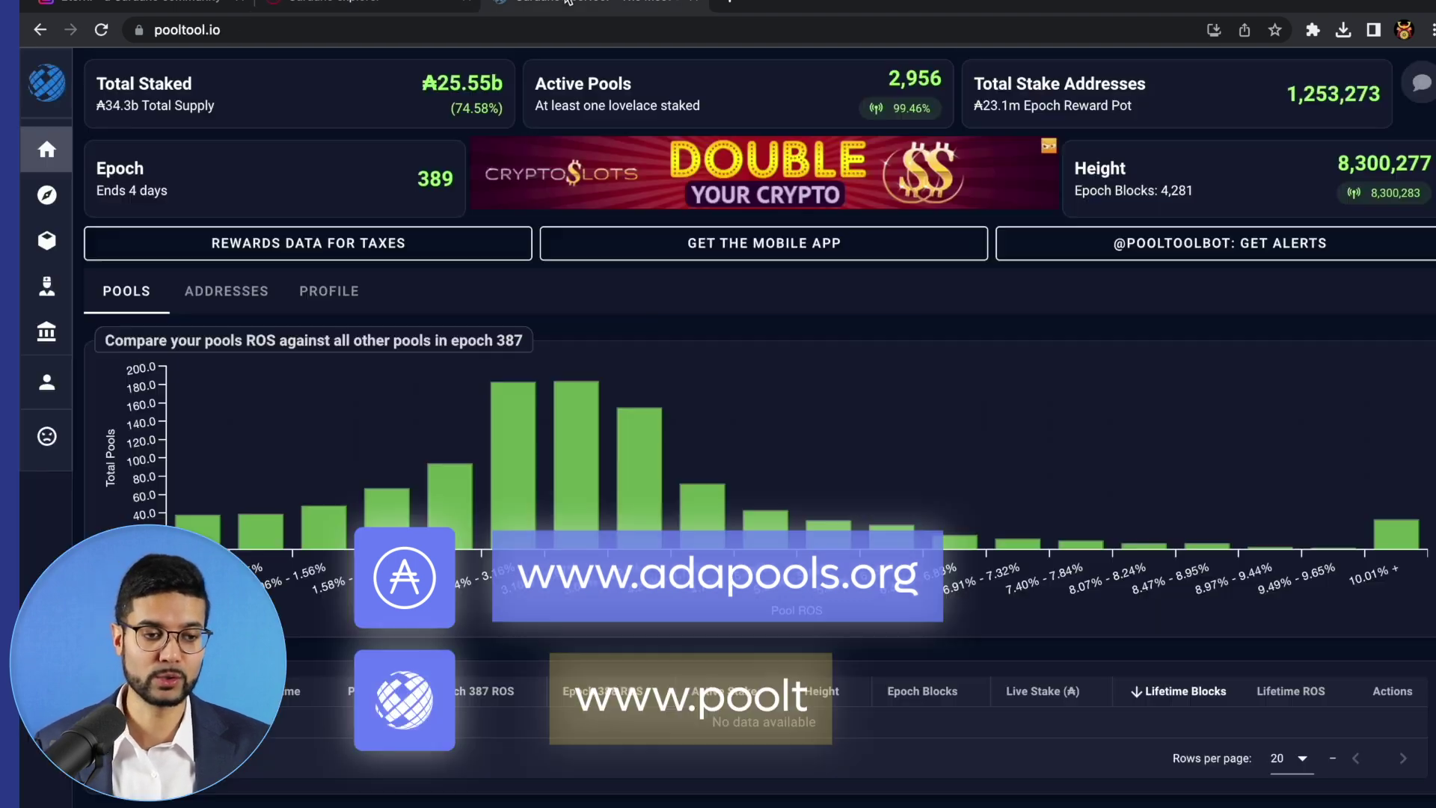
click(568, 3)
click(385, 5)
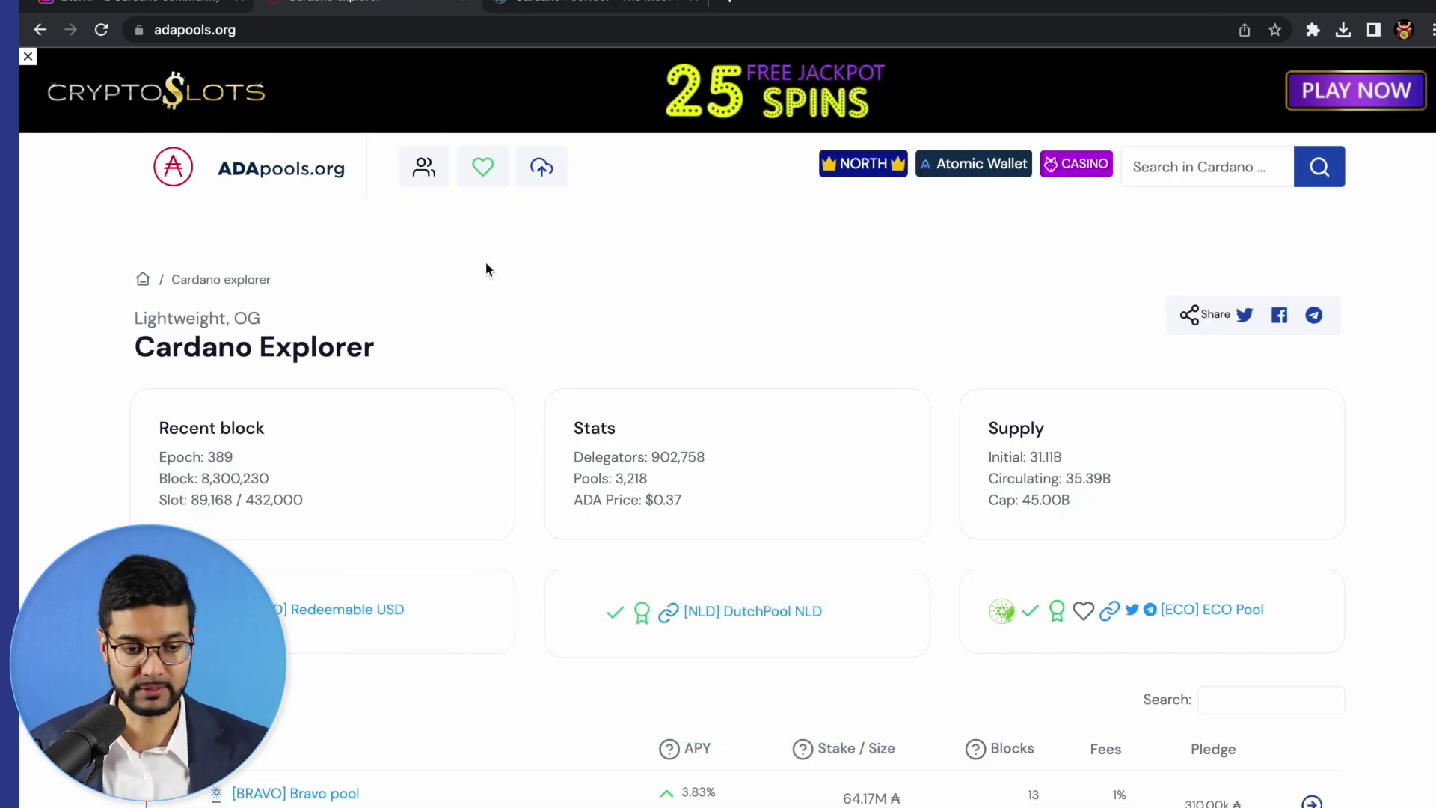
scroll(487, 270, down, 1)
scroll(486, 267, down, 2)
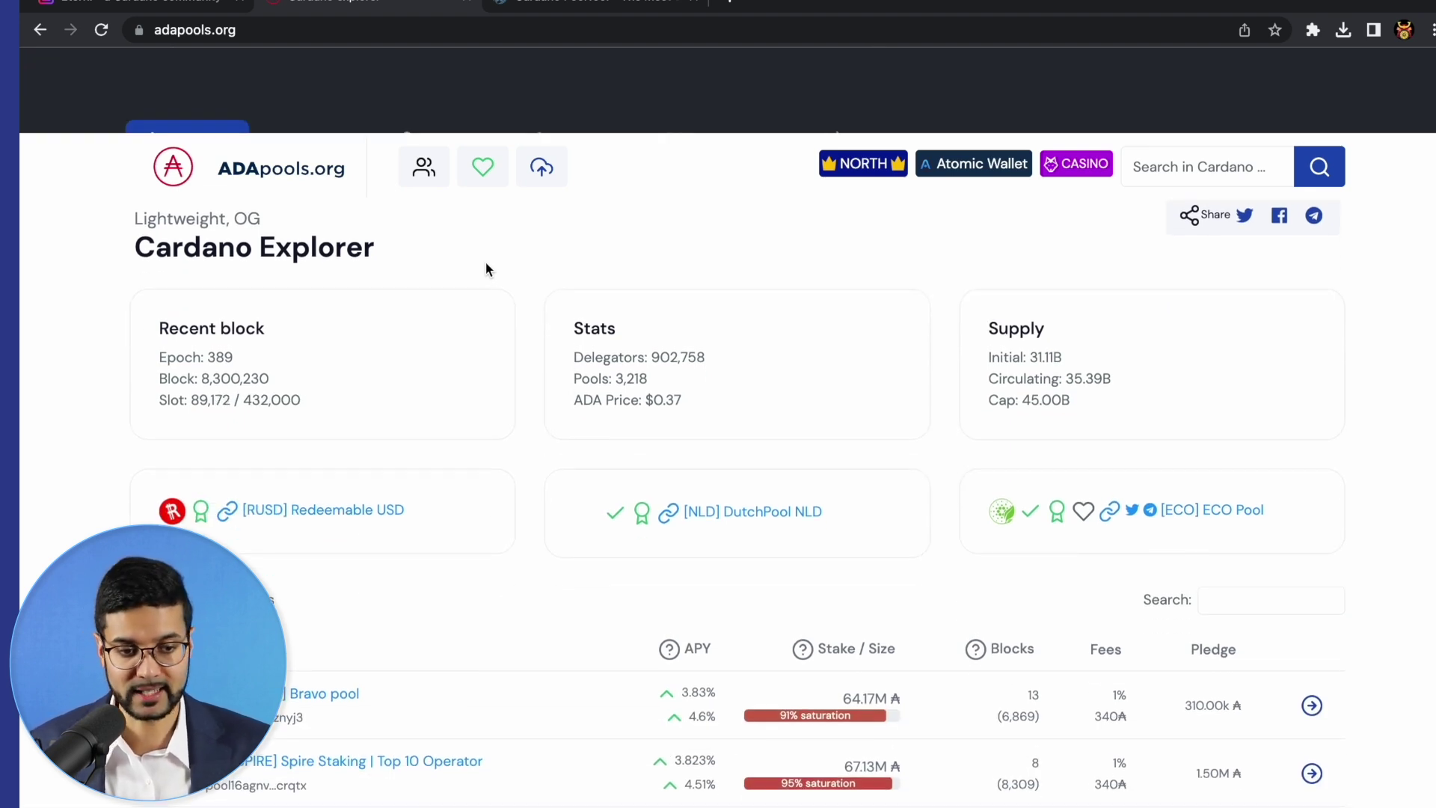
scroll(486, 269, up, 1)
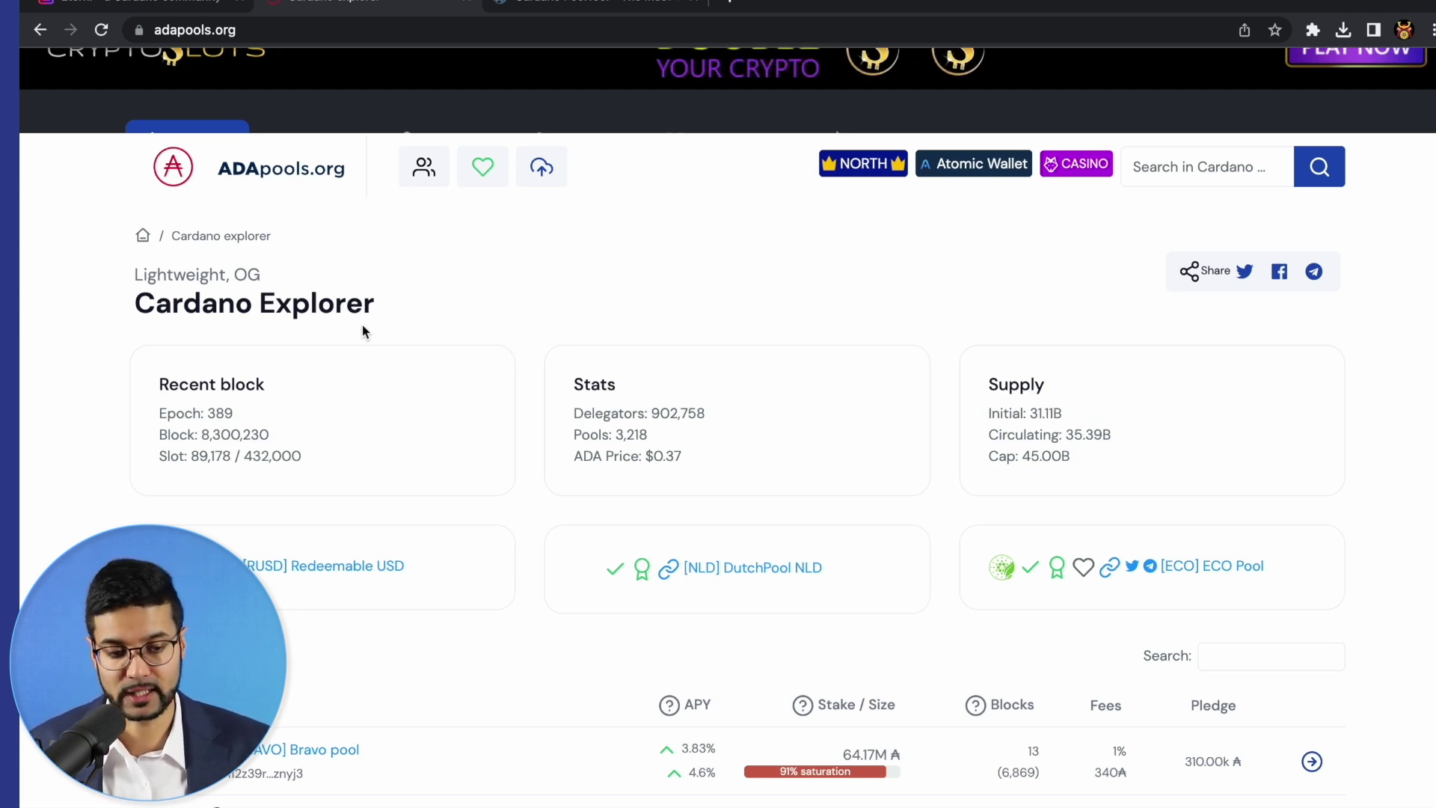
scroll(362, 324, down, 2)
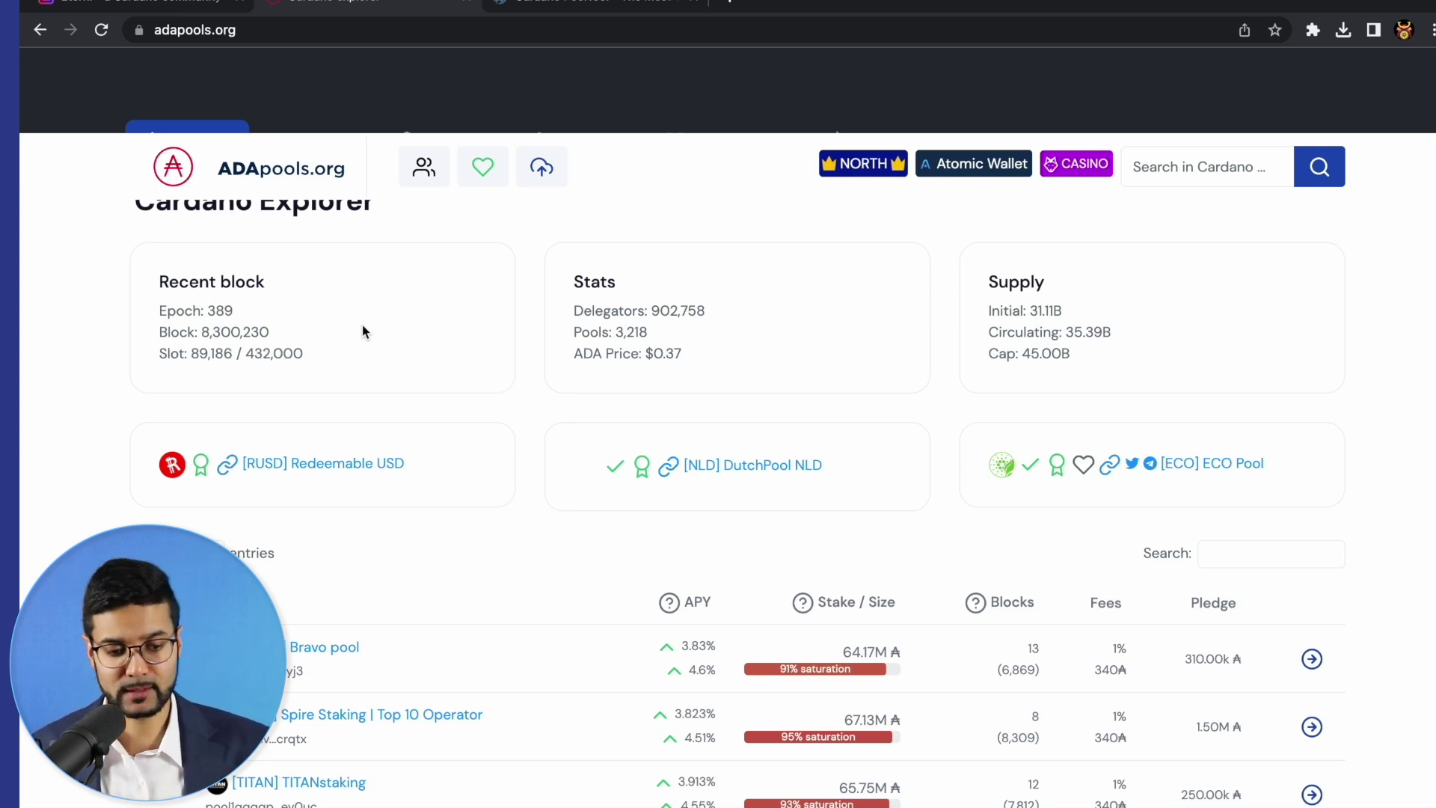
scroll(362, 329, down, 3)
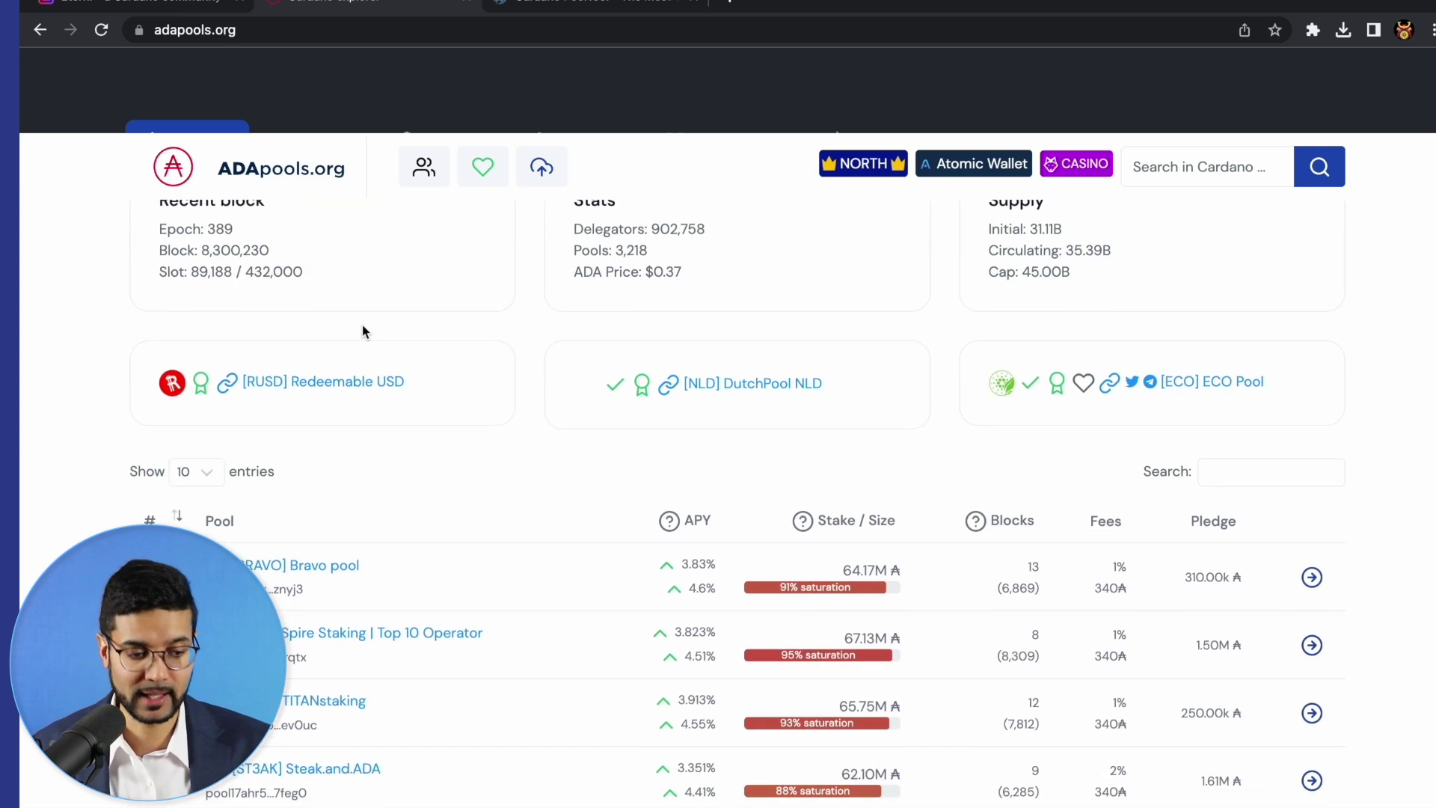
scroll(363, 331, down, 5)
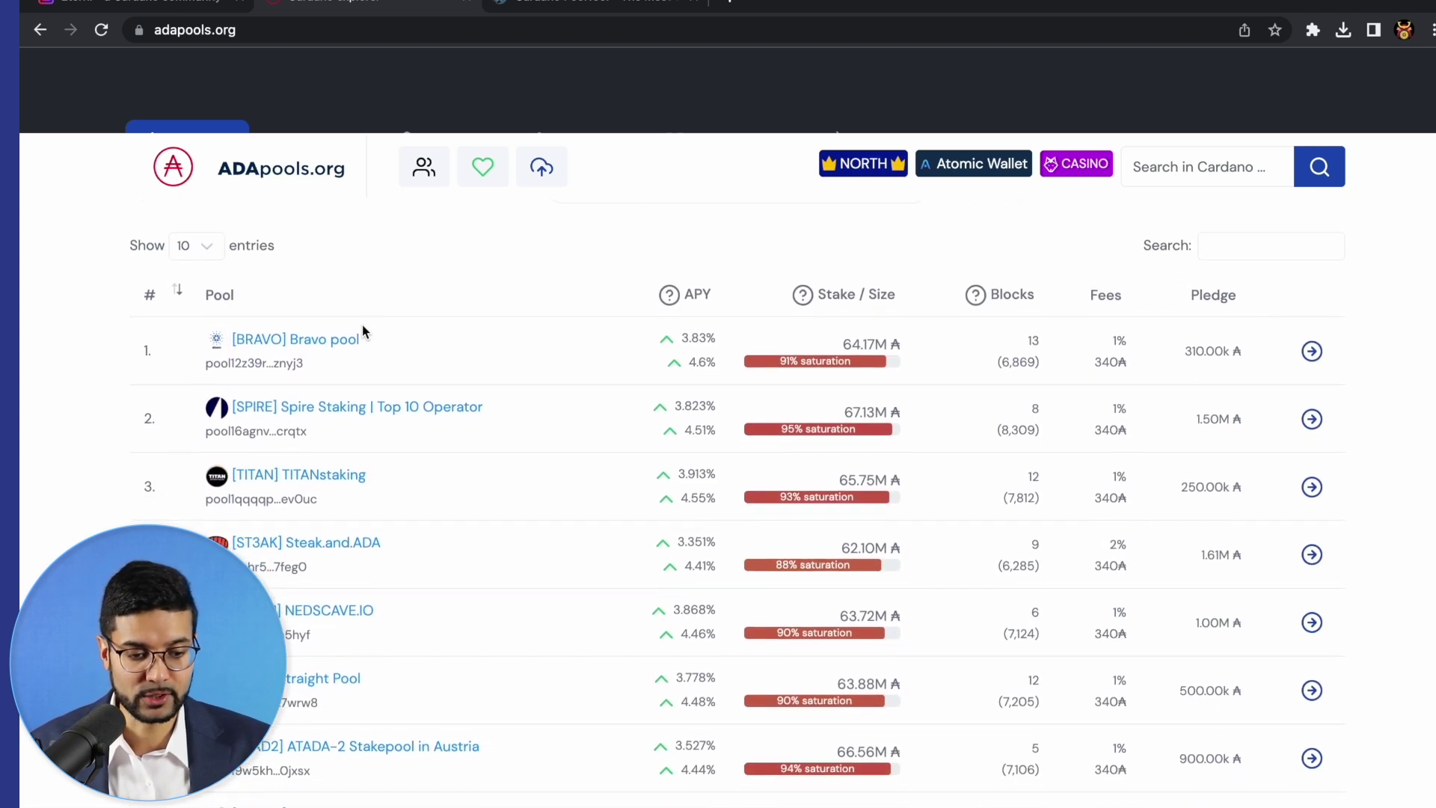
scroll(364, 332, down, 8)
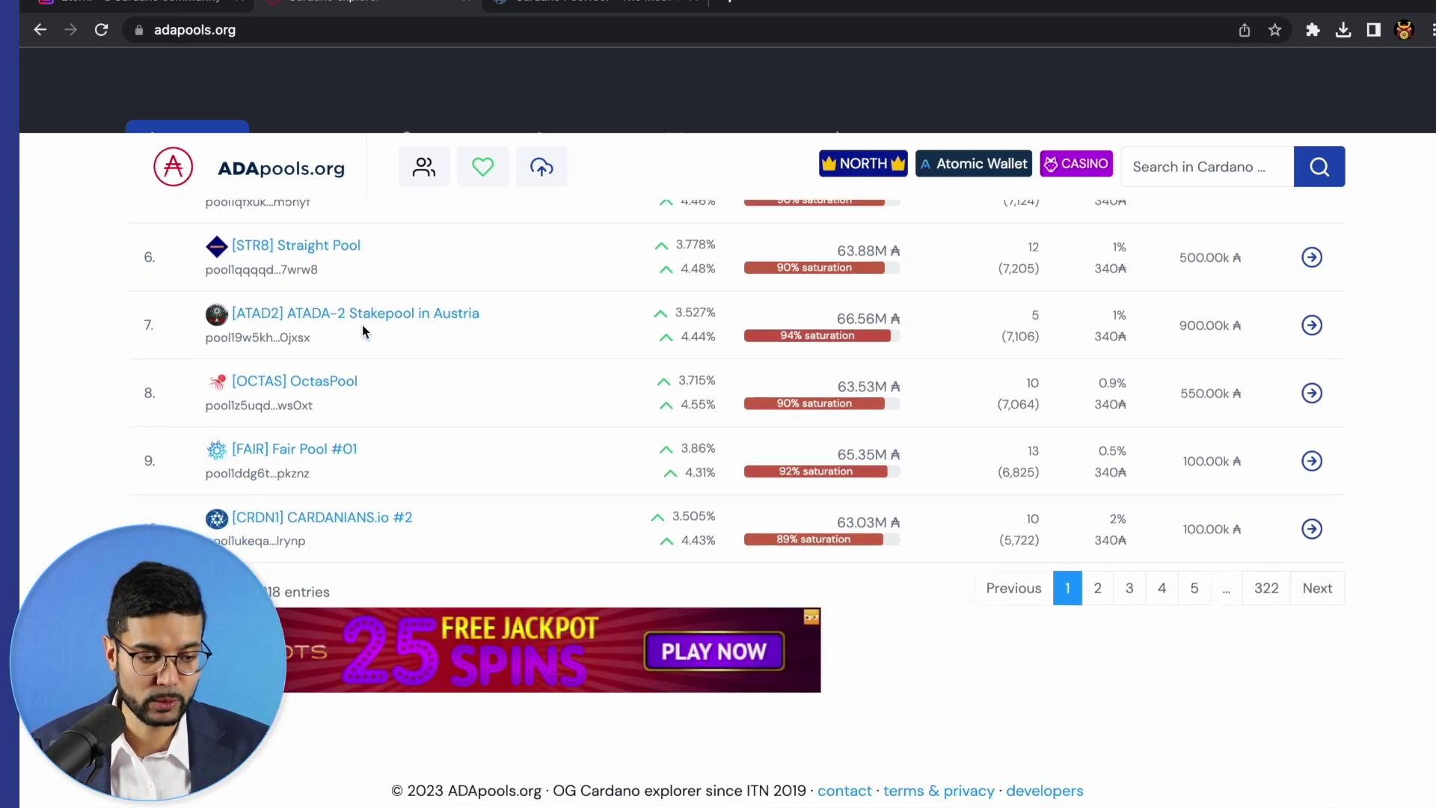
scroll(362, 325, up, 12)
scroll(362, 331, up, 3)
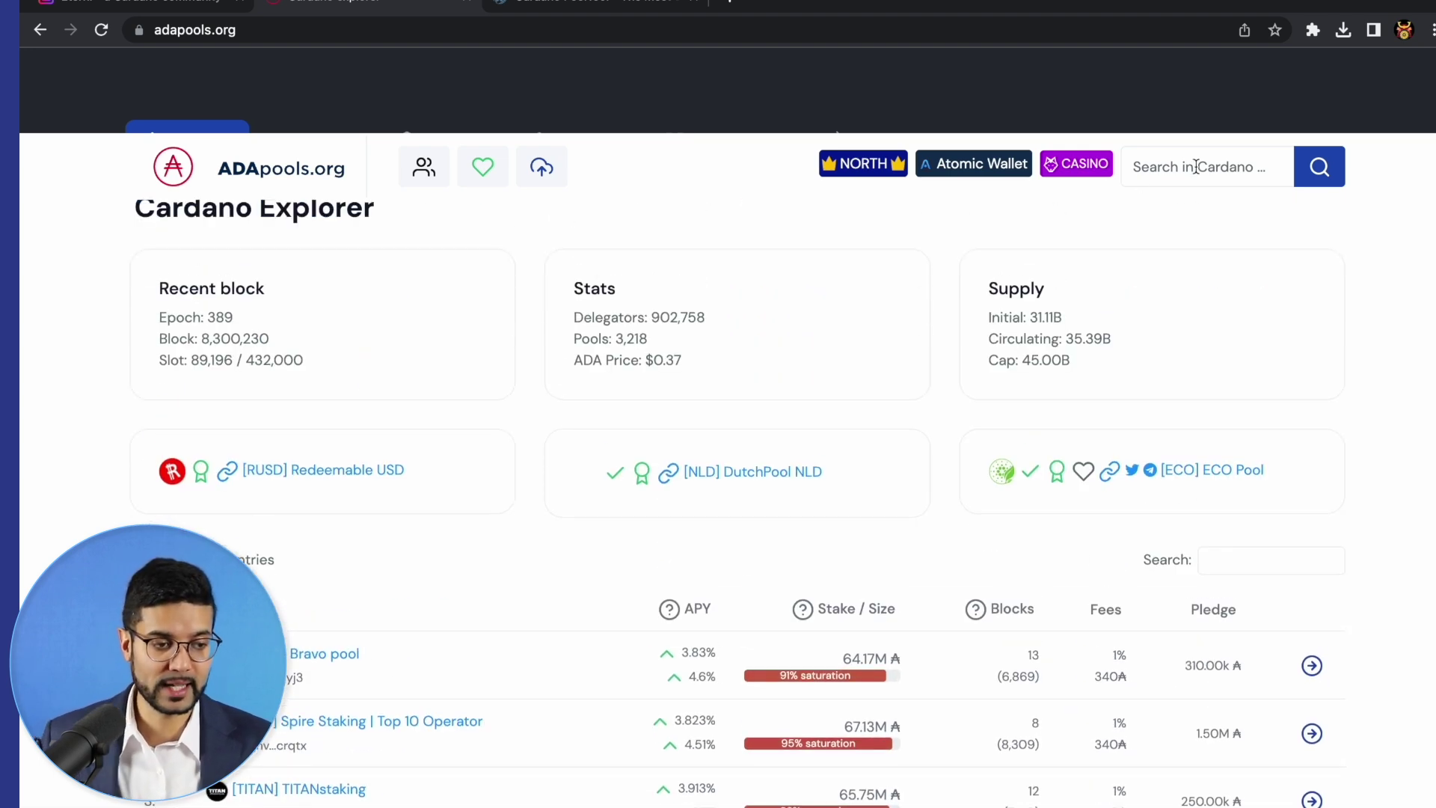
Search cexplorer.io for 'kaizen'
click(1194, 166)
text(kaizen)
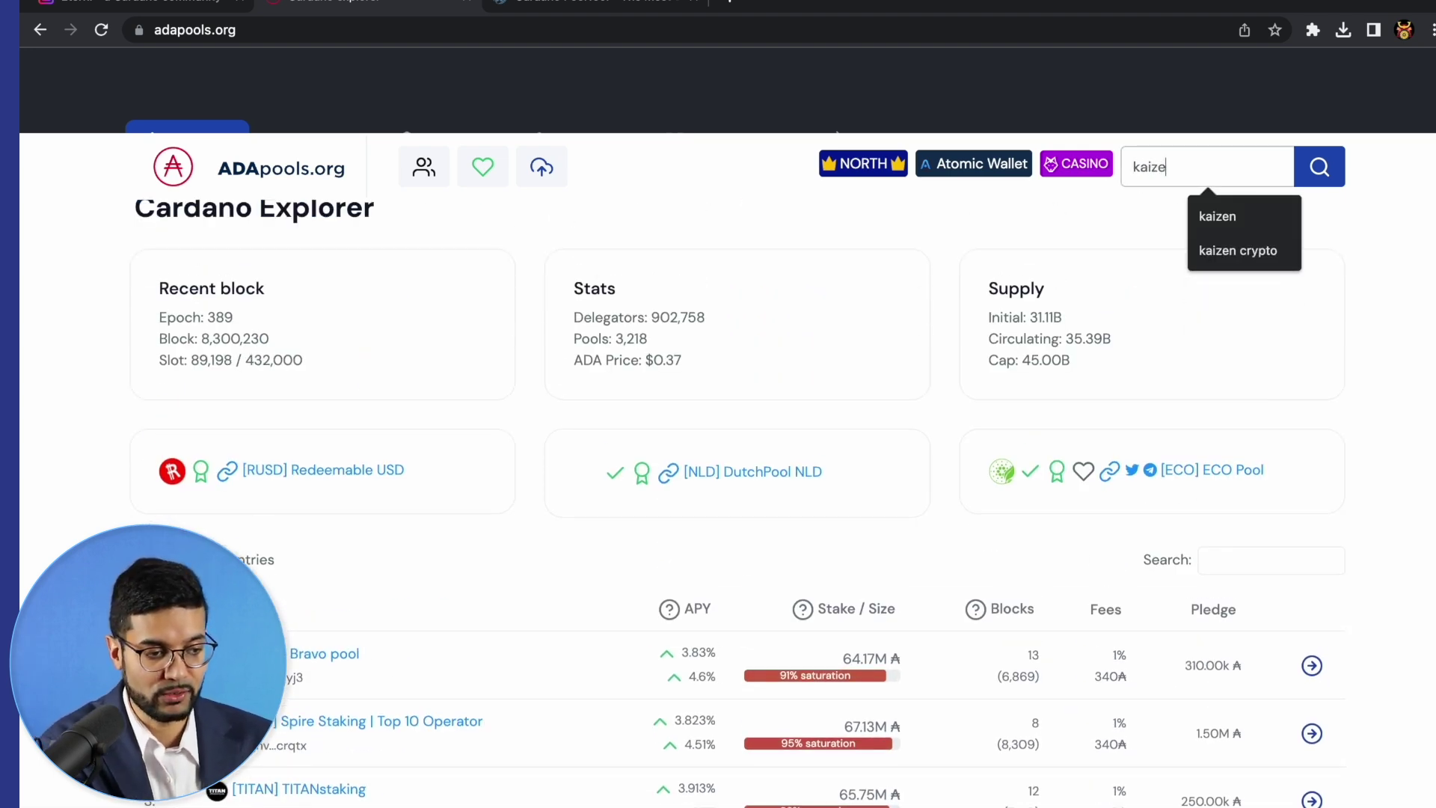
key(Return)
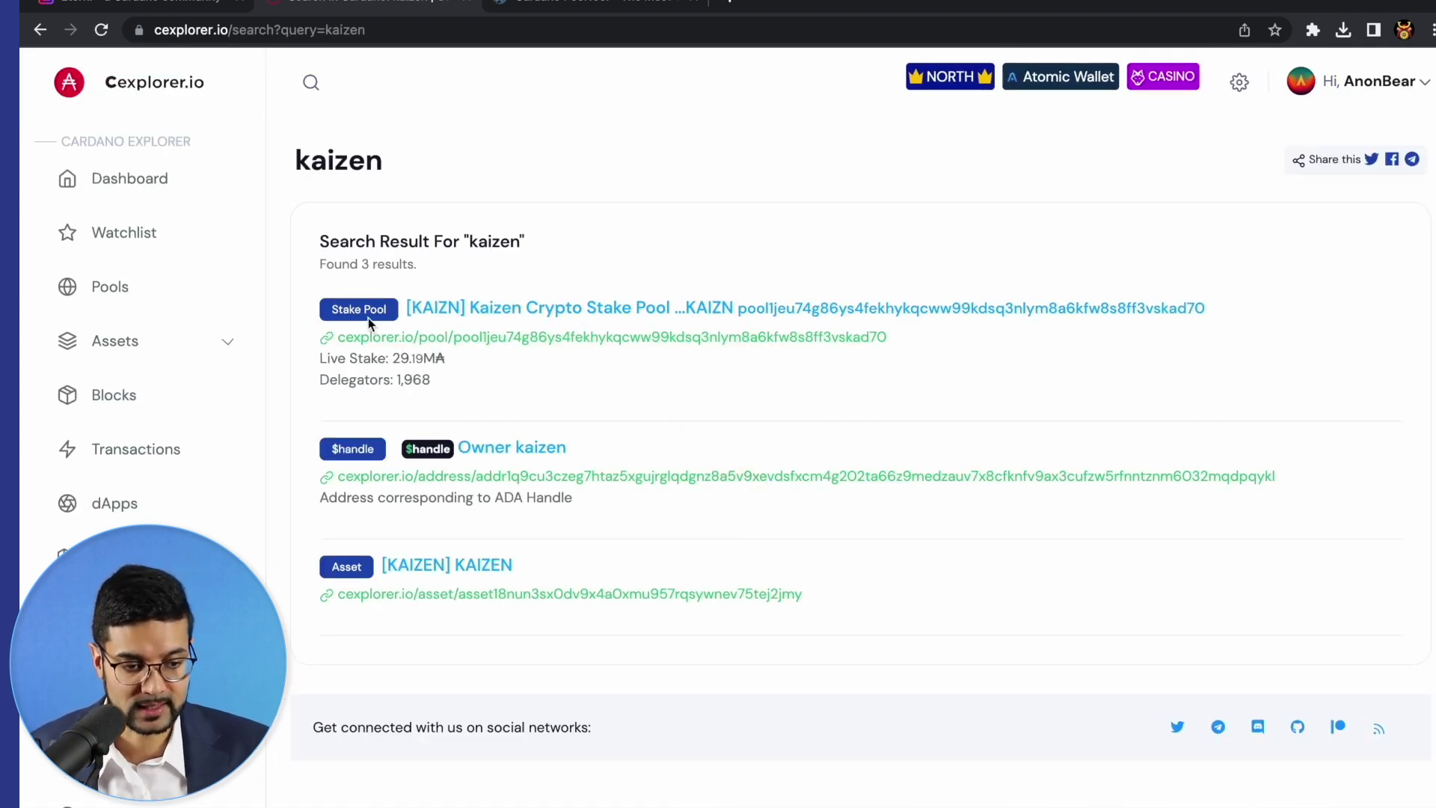
Open the KAIZN pool page and review its 41.23% saturation, 1,968 delegators and performance chart
click(474, 317)
scroll(473, 317, down, 3)
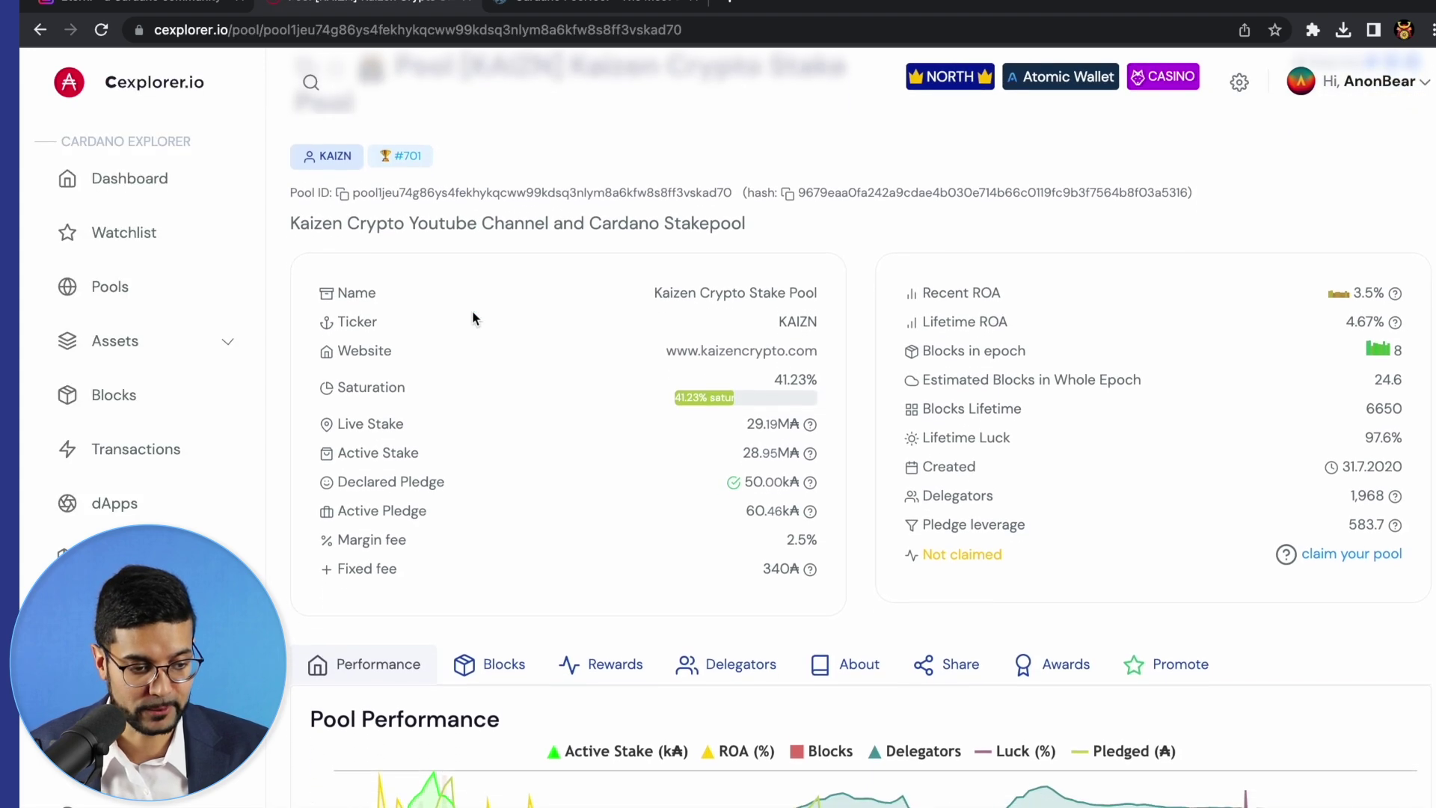
scroll(473, 311, down, 6)
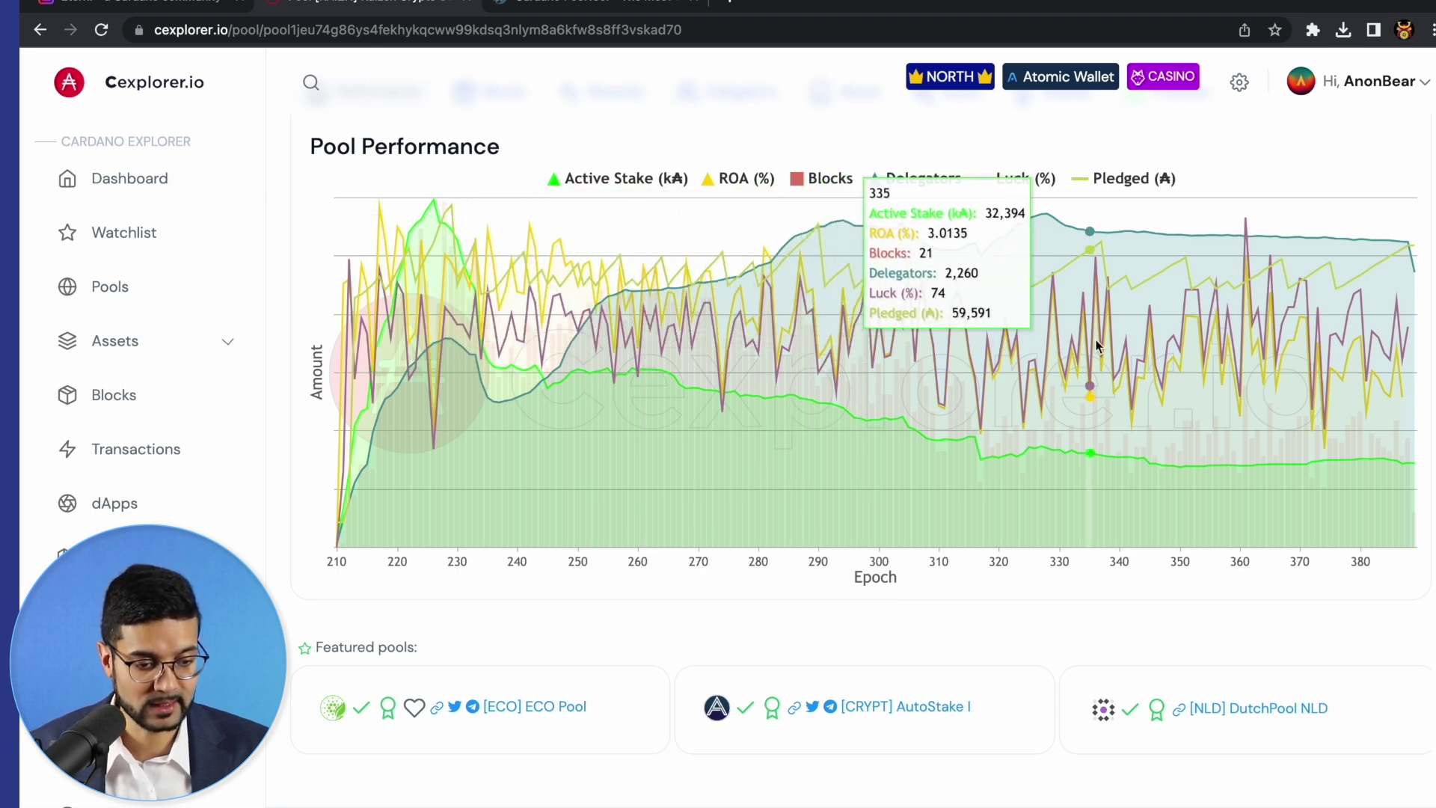
scroll(1331, 347, up, 5)
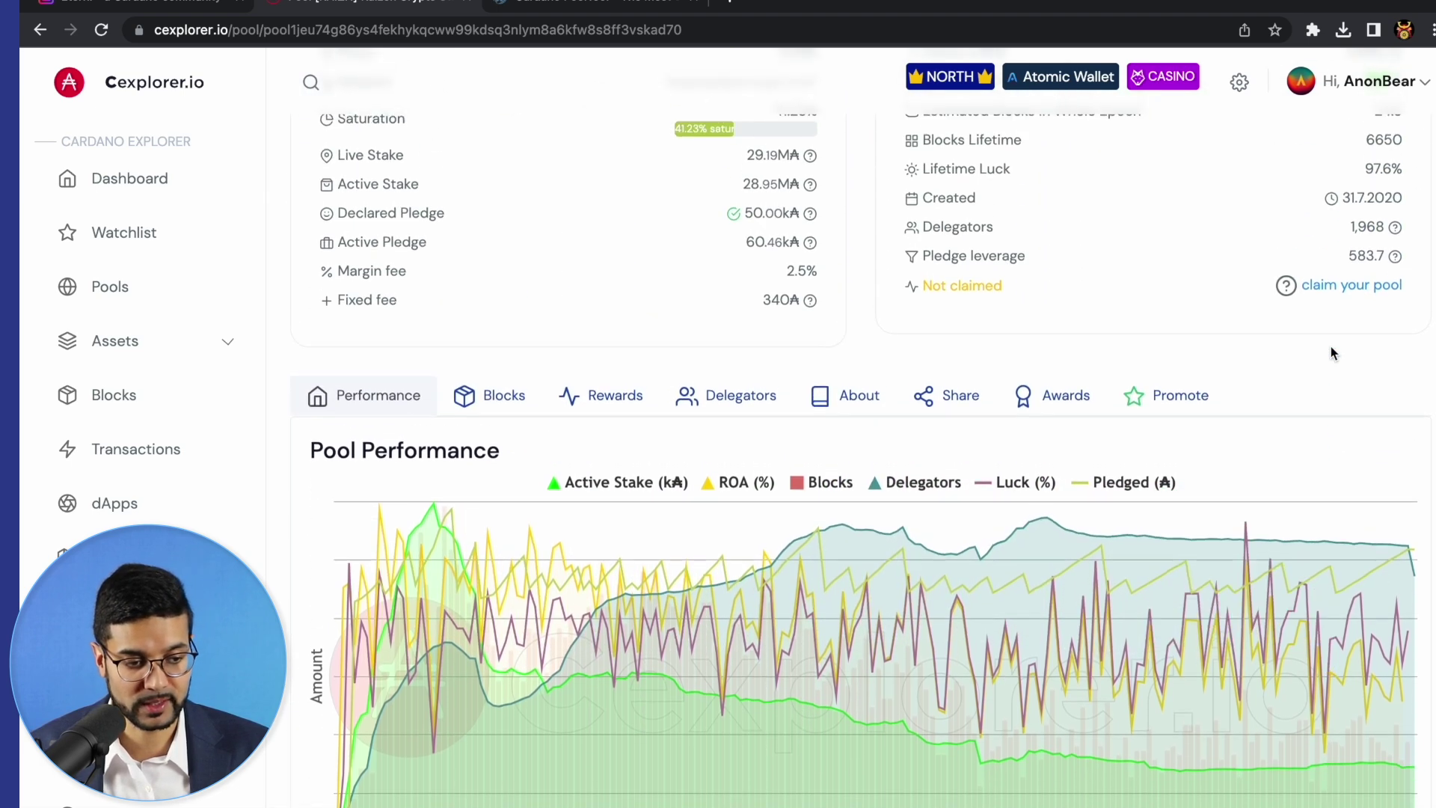
scroll(1331, 347, up, 1)
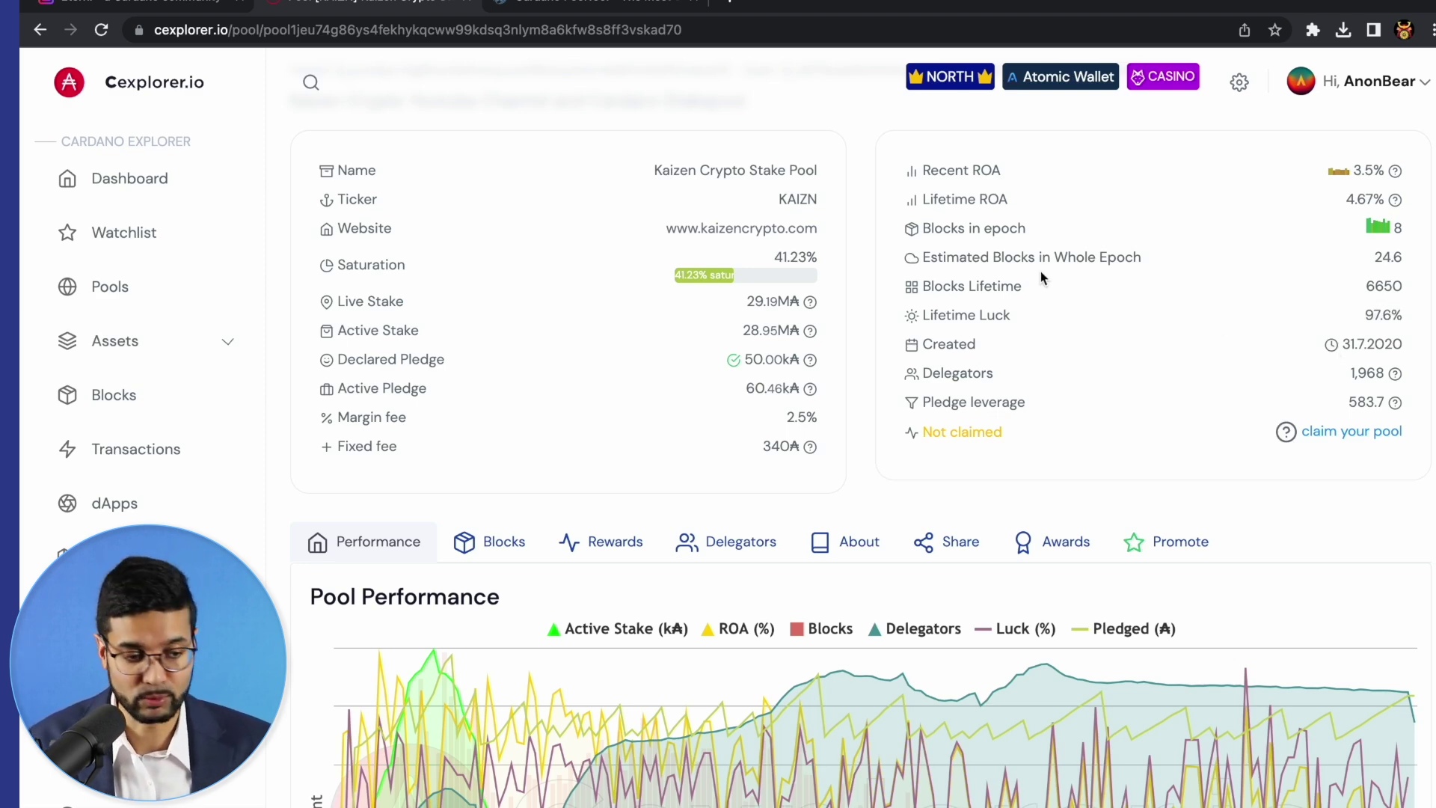
scroll(859, 299, up, 2)
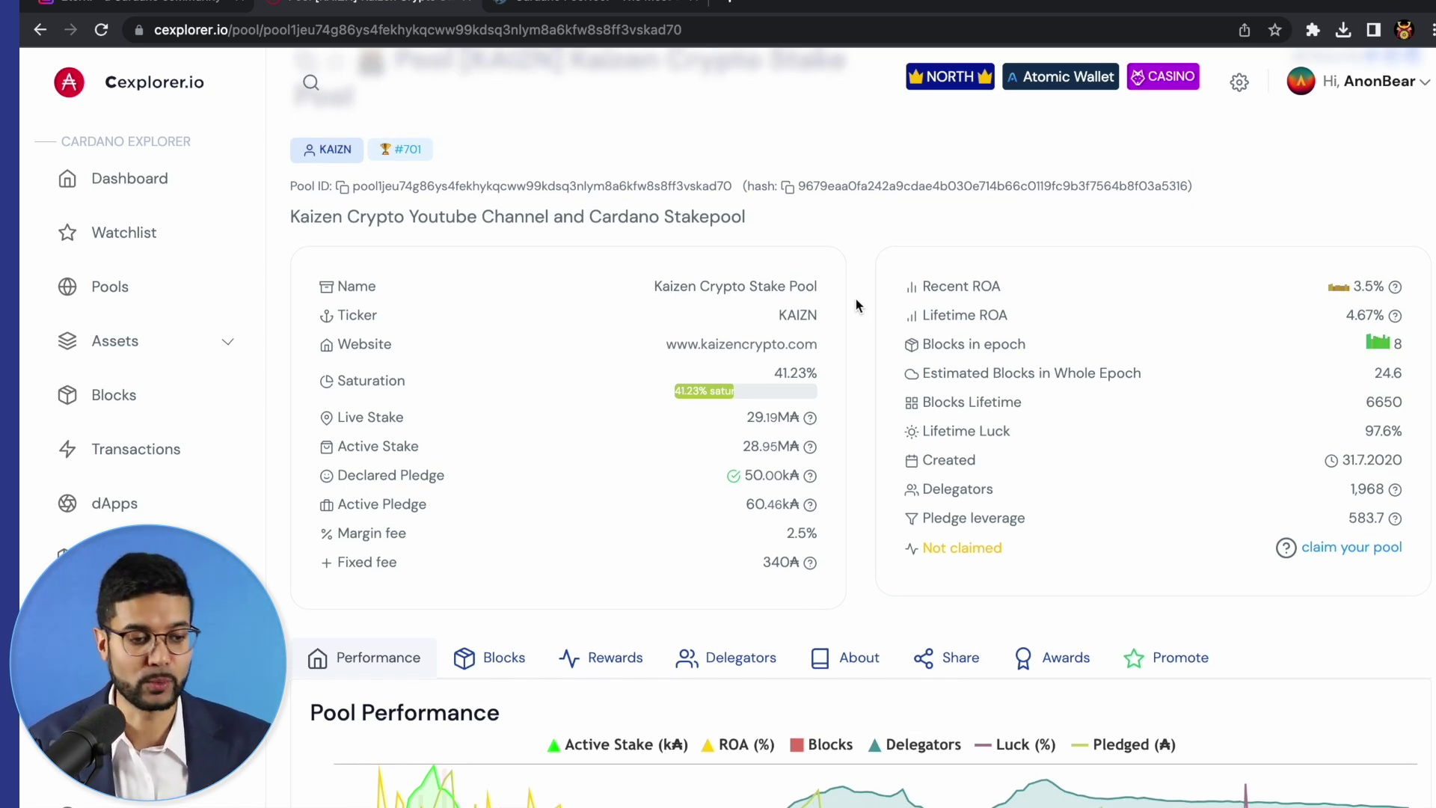
scroll(776, 298, up, 2)
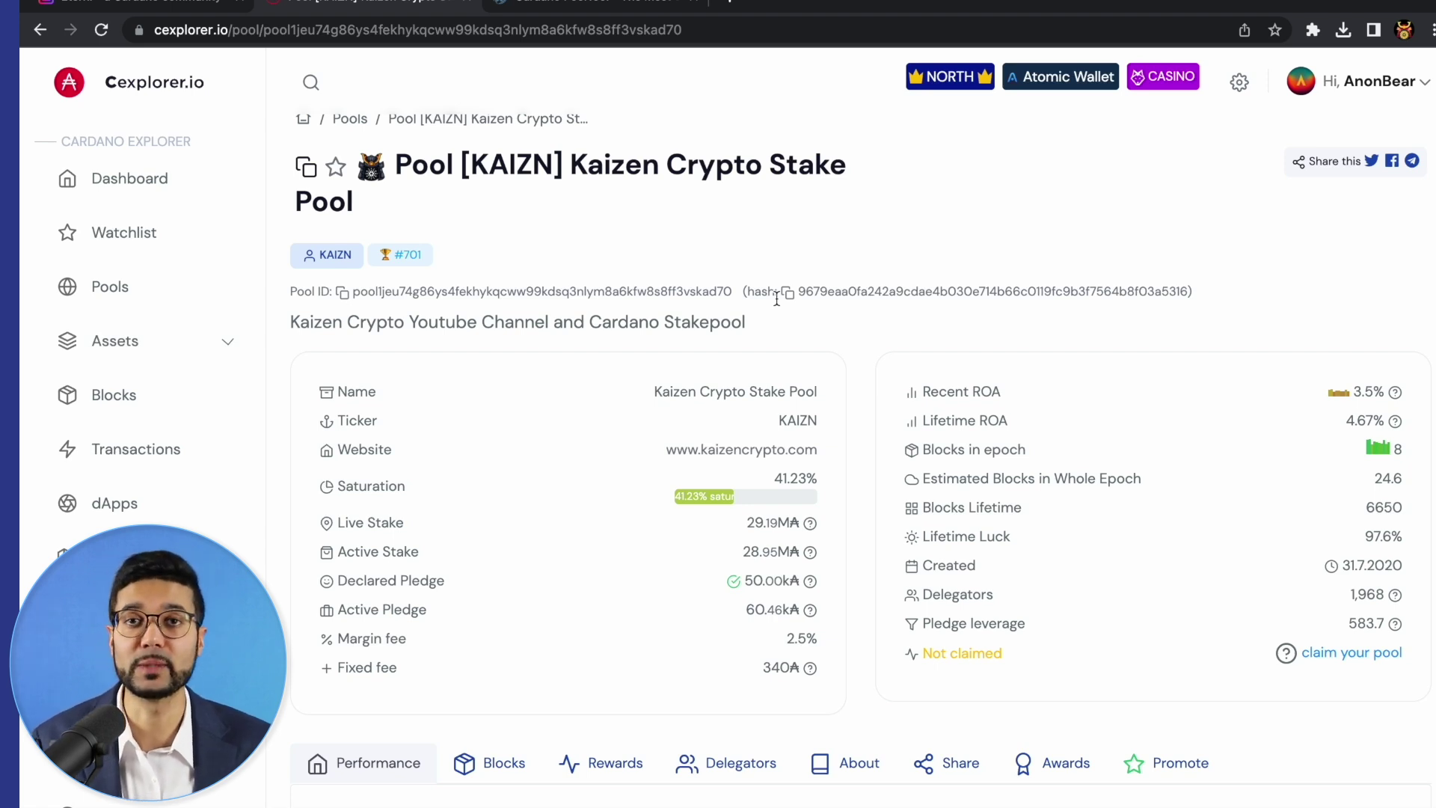
Open cexplorer.io's Dashboard and scroll through ADA price, epoch #389, live stake and tokens
click(131, 180)
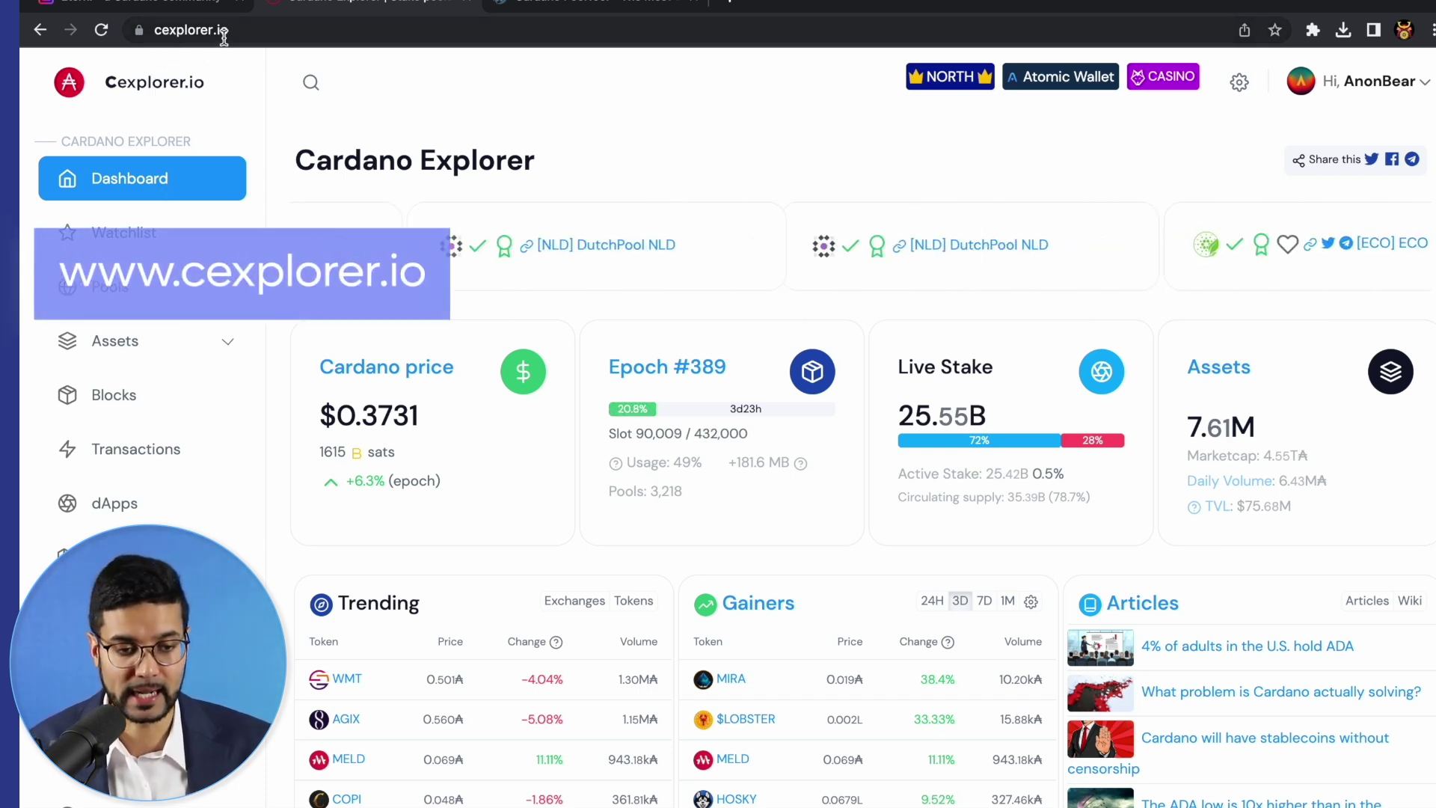
scroll(360, 246, down, 1)
scroll(360, 246, down, 2)
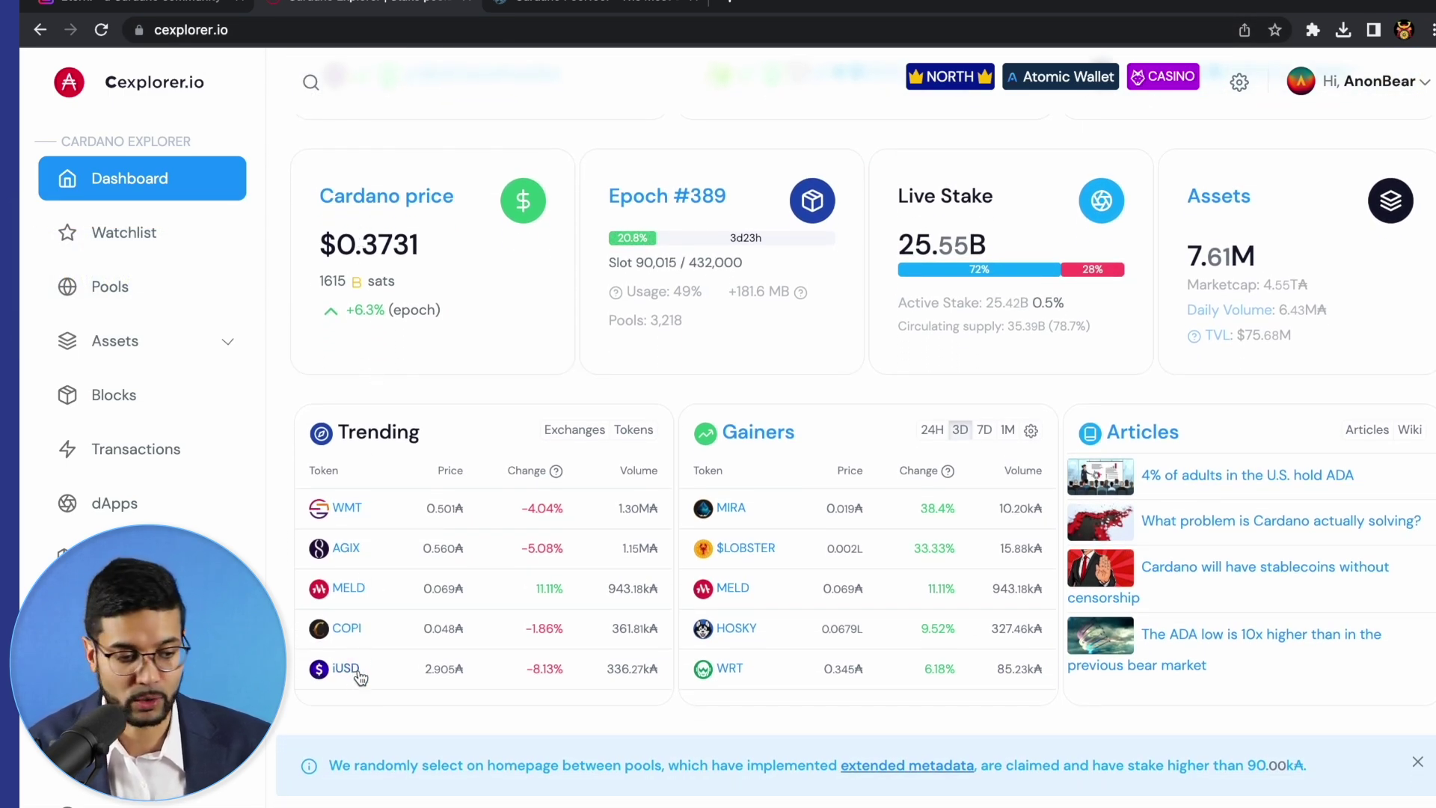
scroll(720, 330, up, 2)
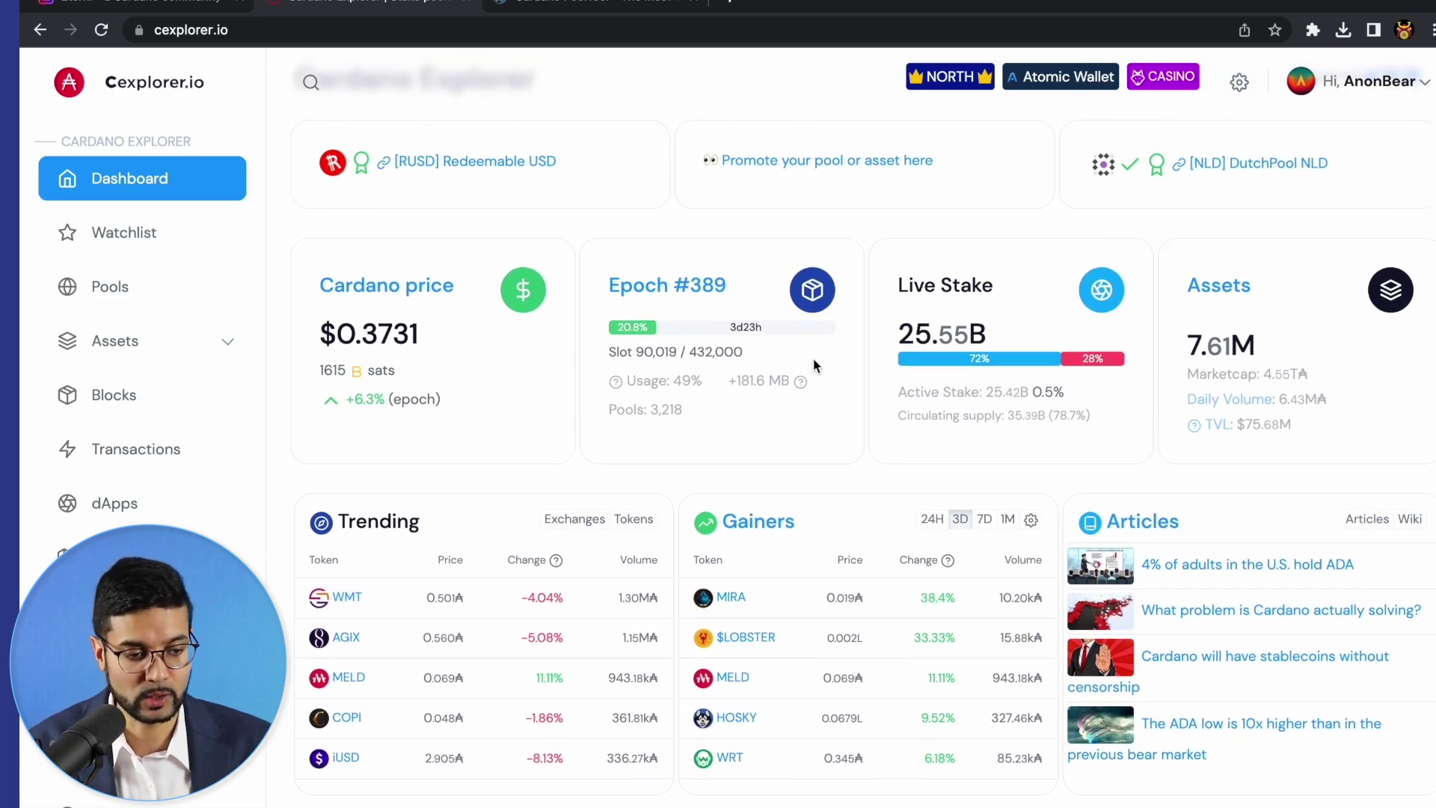
scroll(934, 416, up, 1)
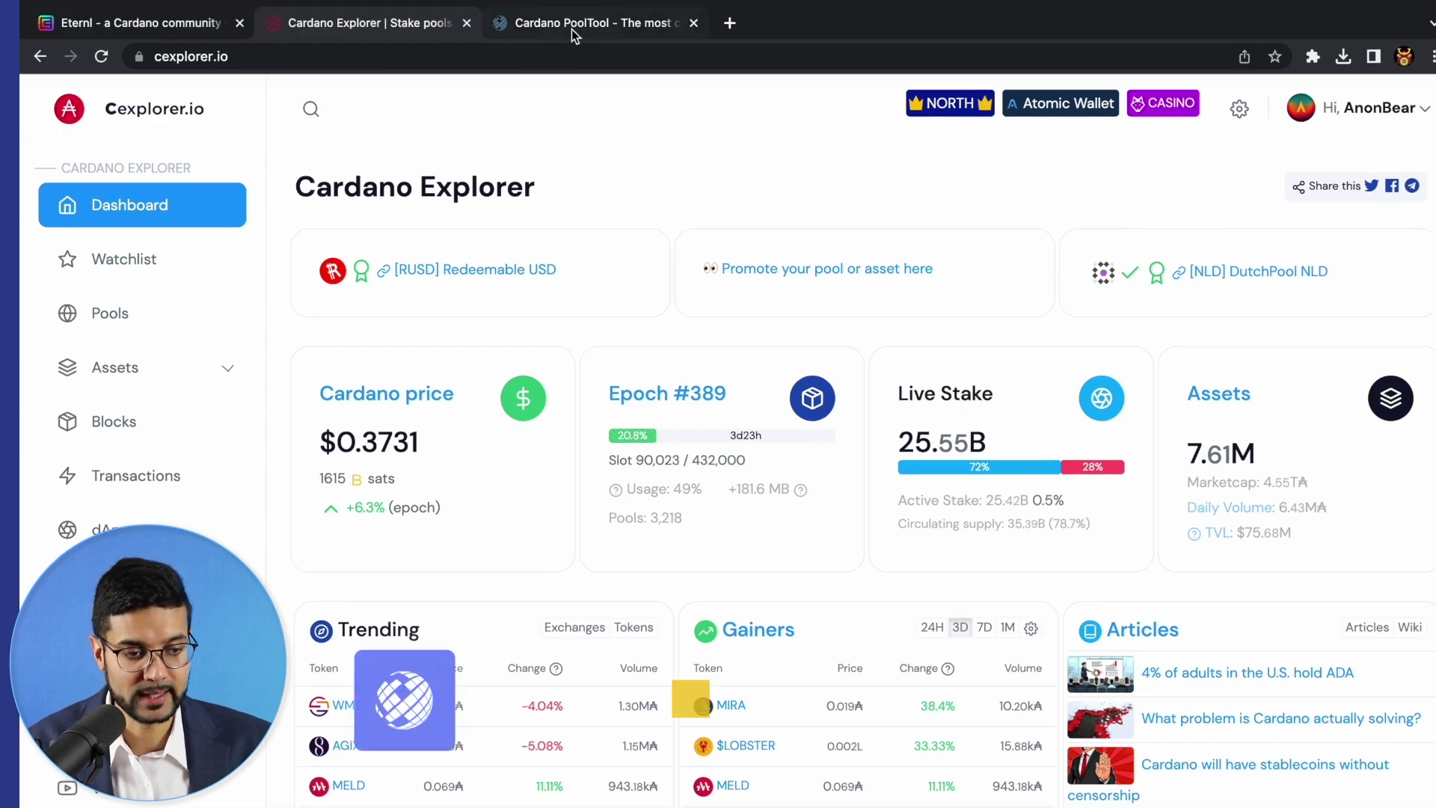
Switch to pooltool.io to see 25.55b staked, 2,956 active pools and the ROS histogram
click(571, 2)
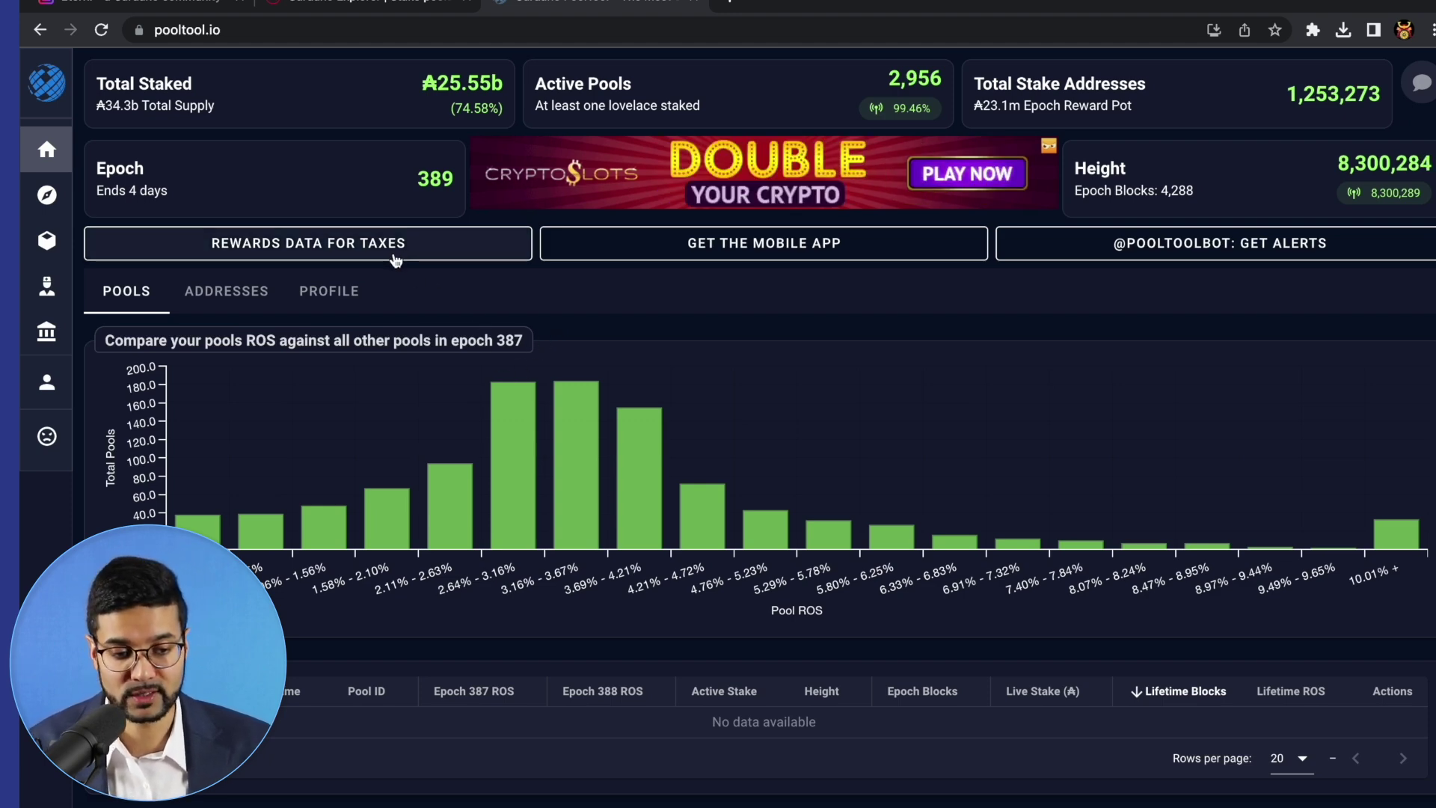
Open the Rewards Data for Taxes address lookup with its Address field focused, then the Pools list
click(381, 246)
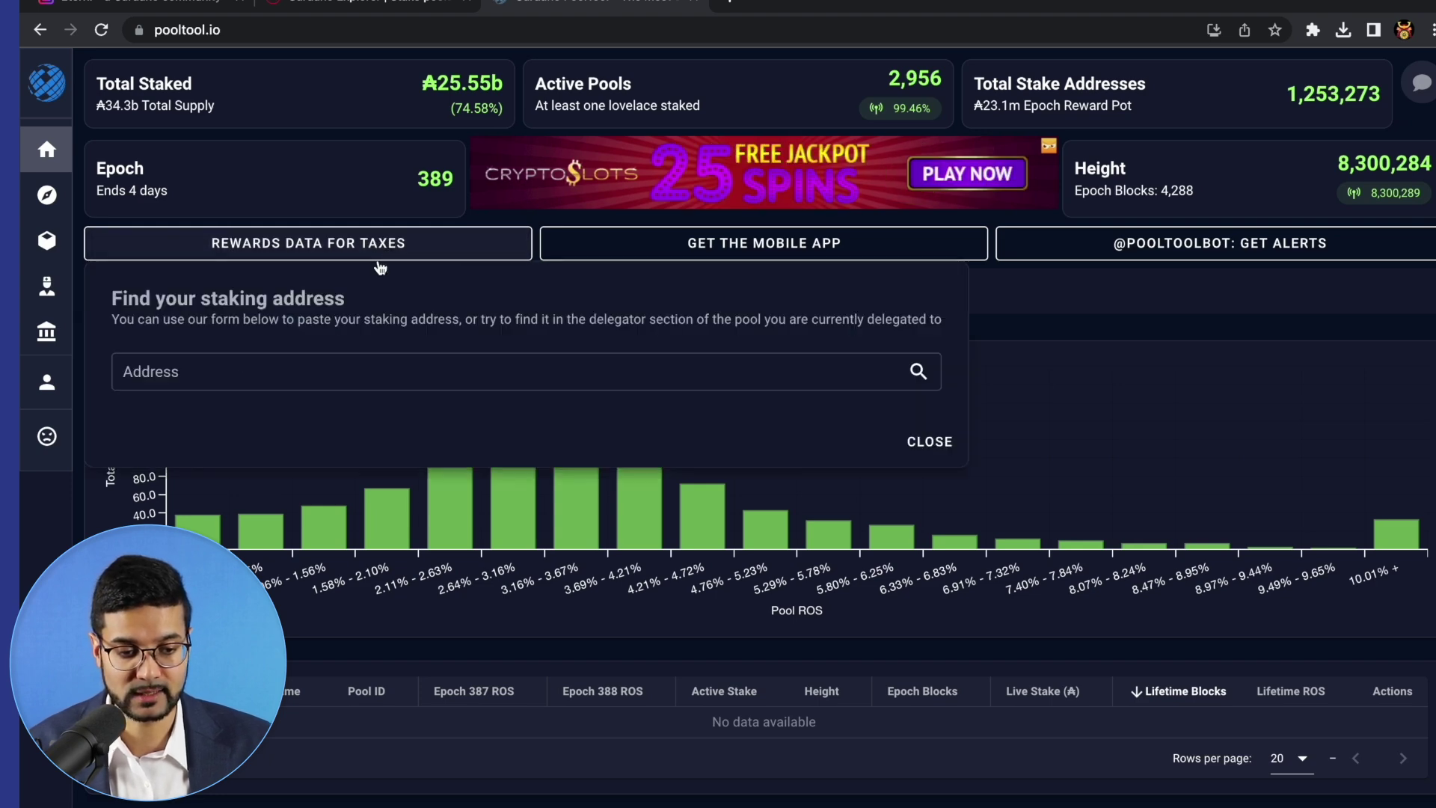
click(197, 375)
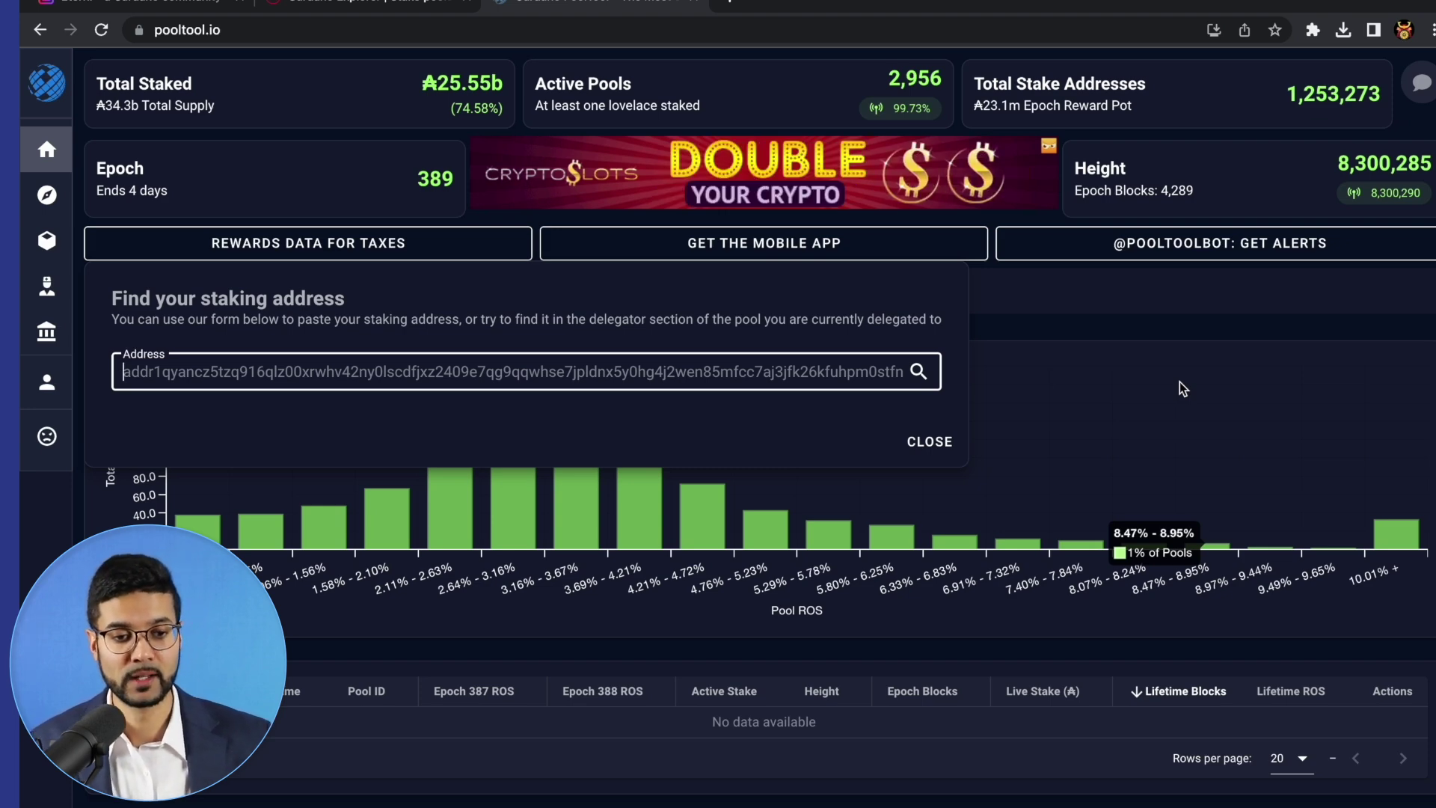
click(48, 204)
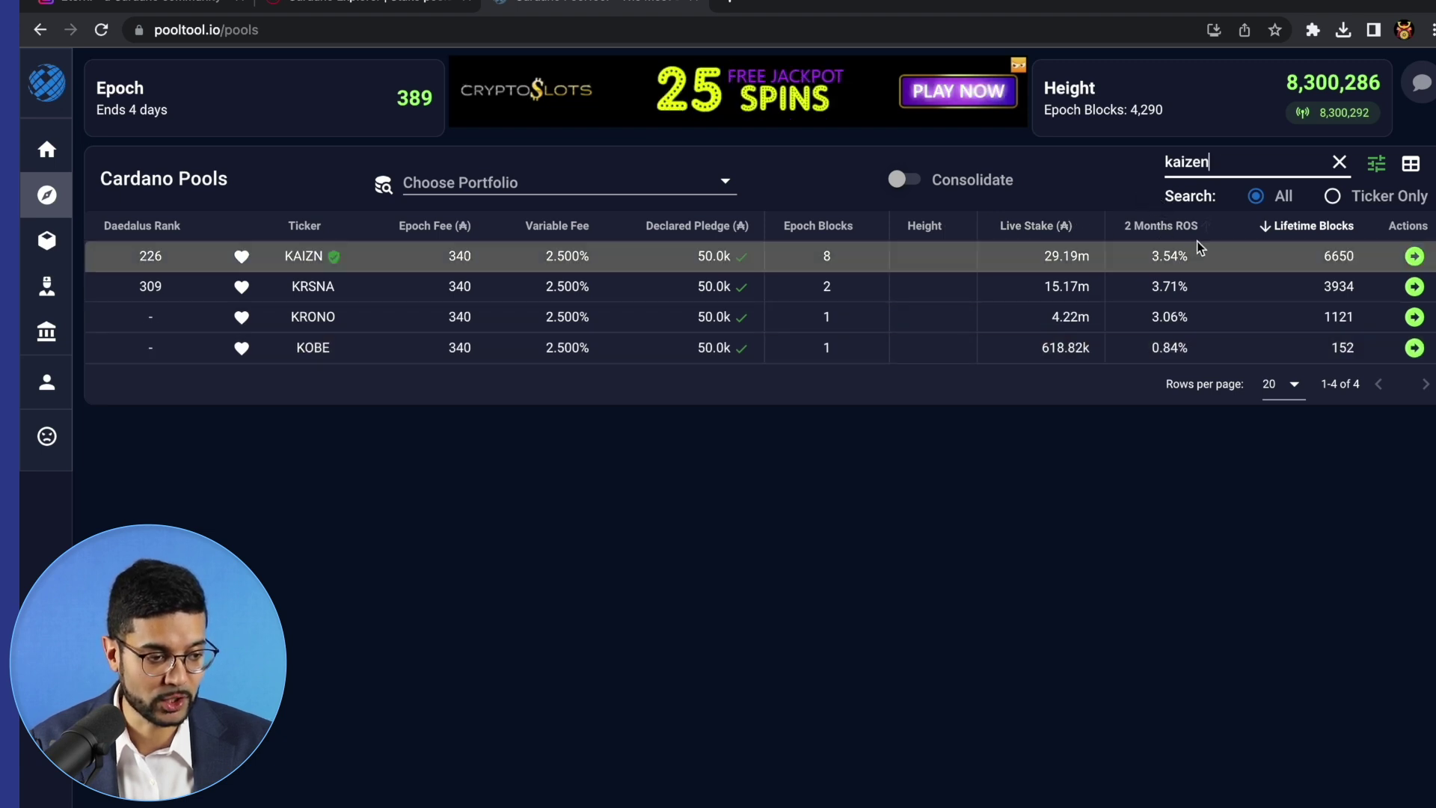
Scroll through PoolTool's realtime Recent Blocks feed
mouse_move(22, 268)
click(80, 244)
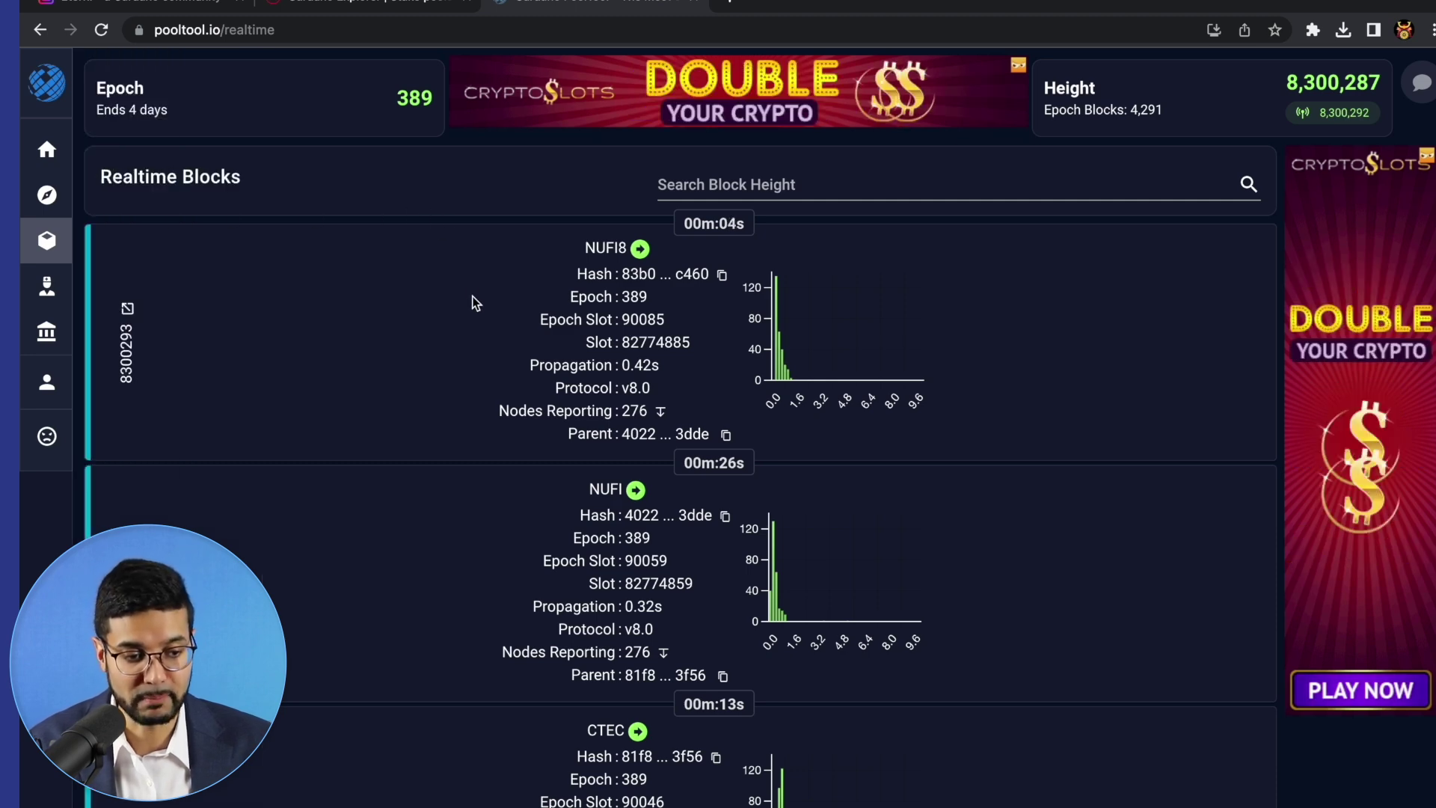
scroll(610, 453, down, 2)
scroll(612, 453, down, 2)
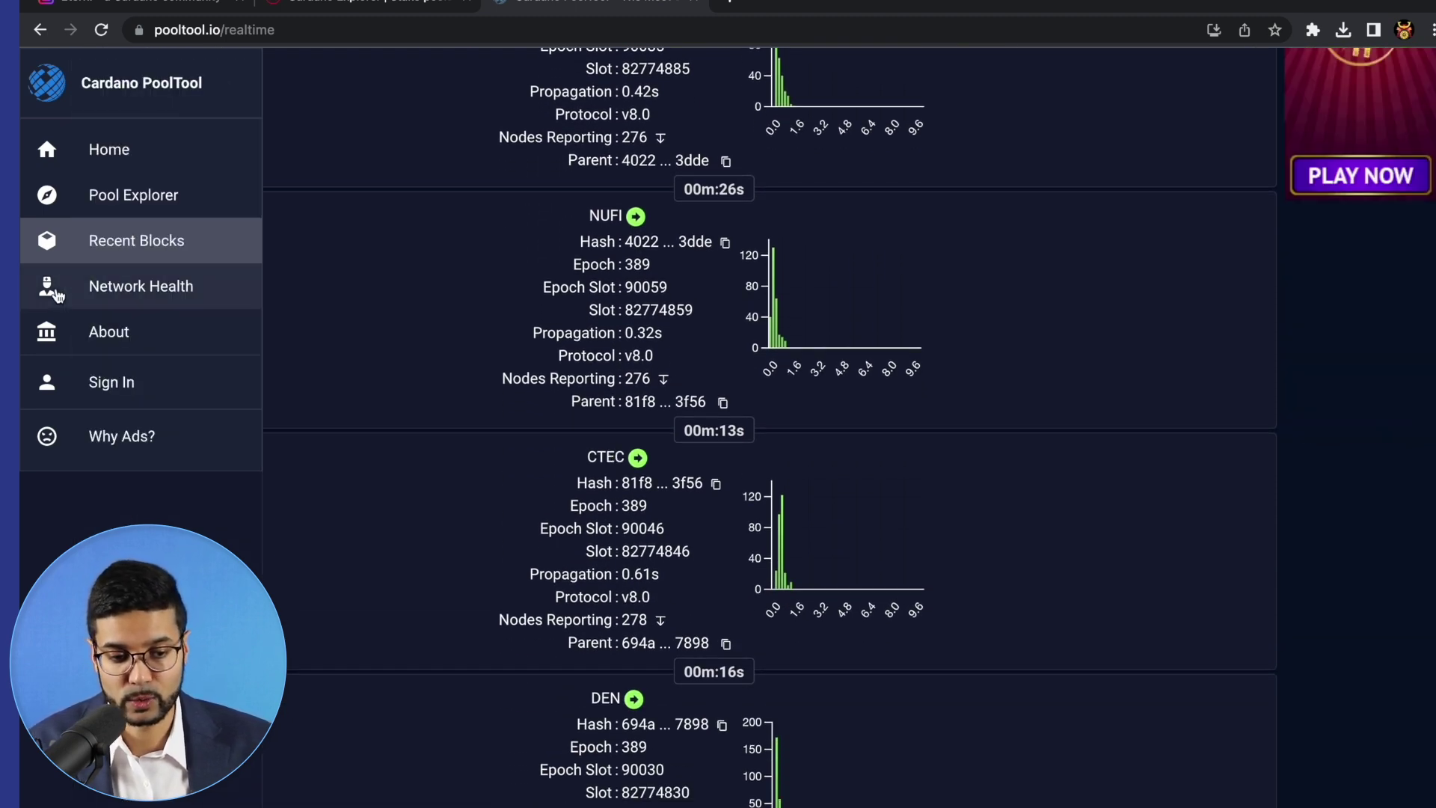
Open Network Health and review its charts: 78% of nodes on 1.35.4, block height 8,300,292
click(56, 294)
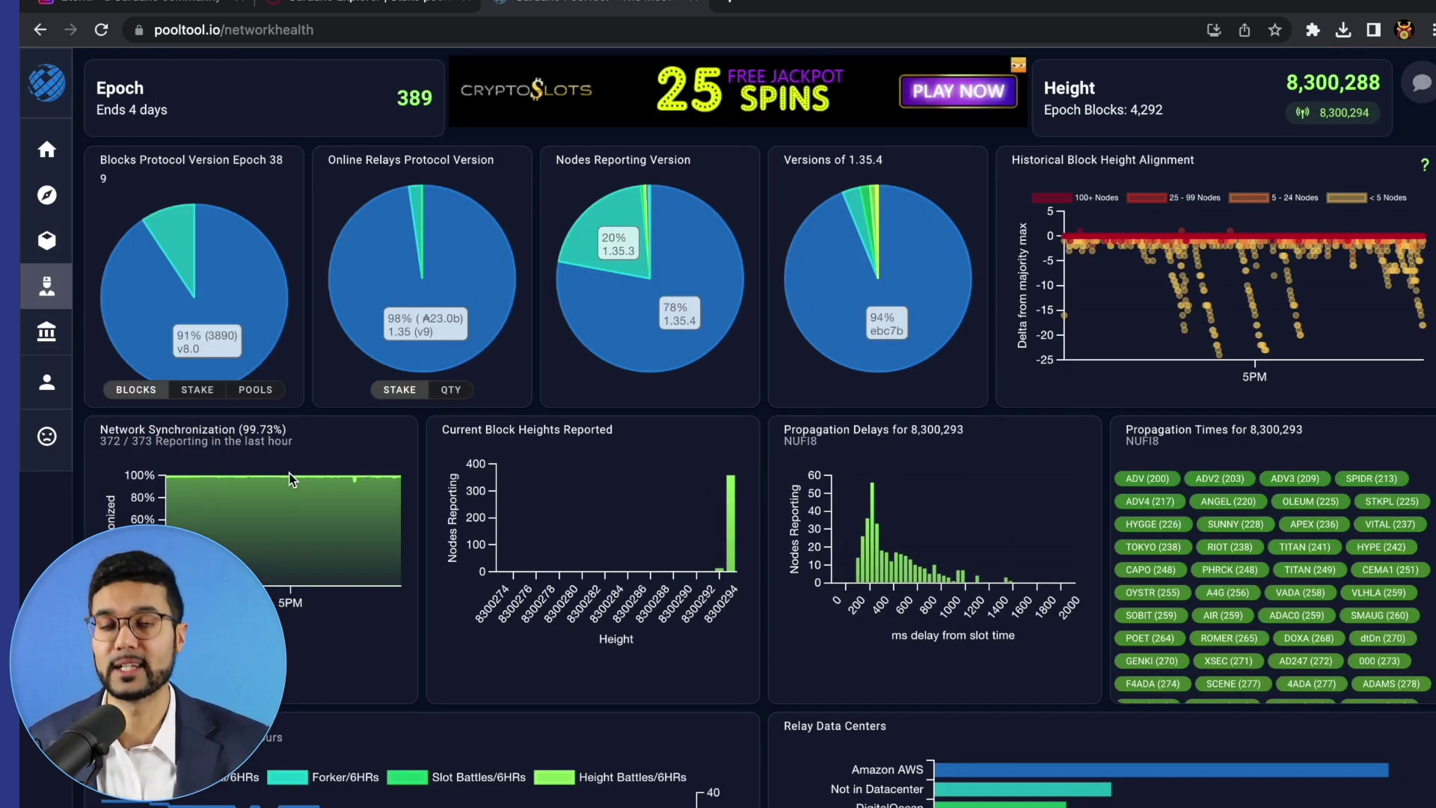
mouse_move(171, 479)
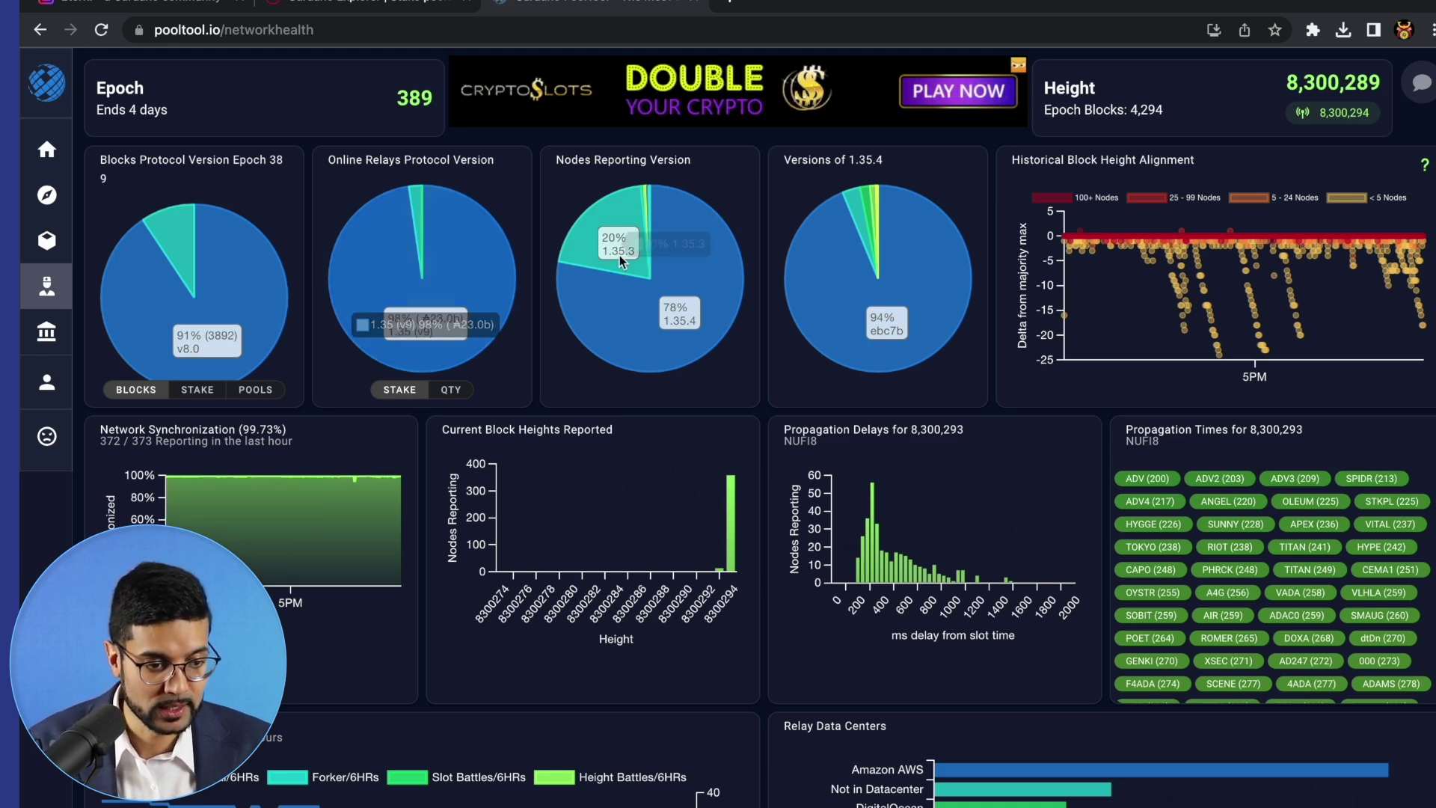
mouse_move(458, 327)
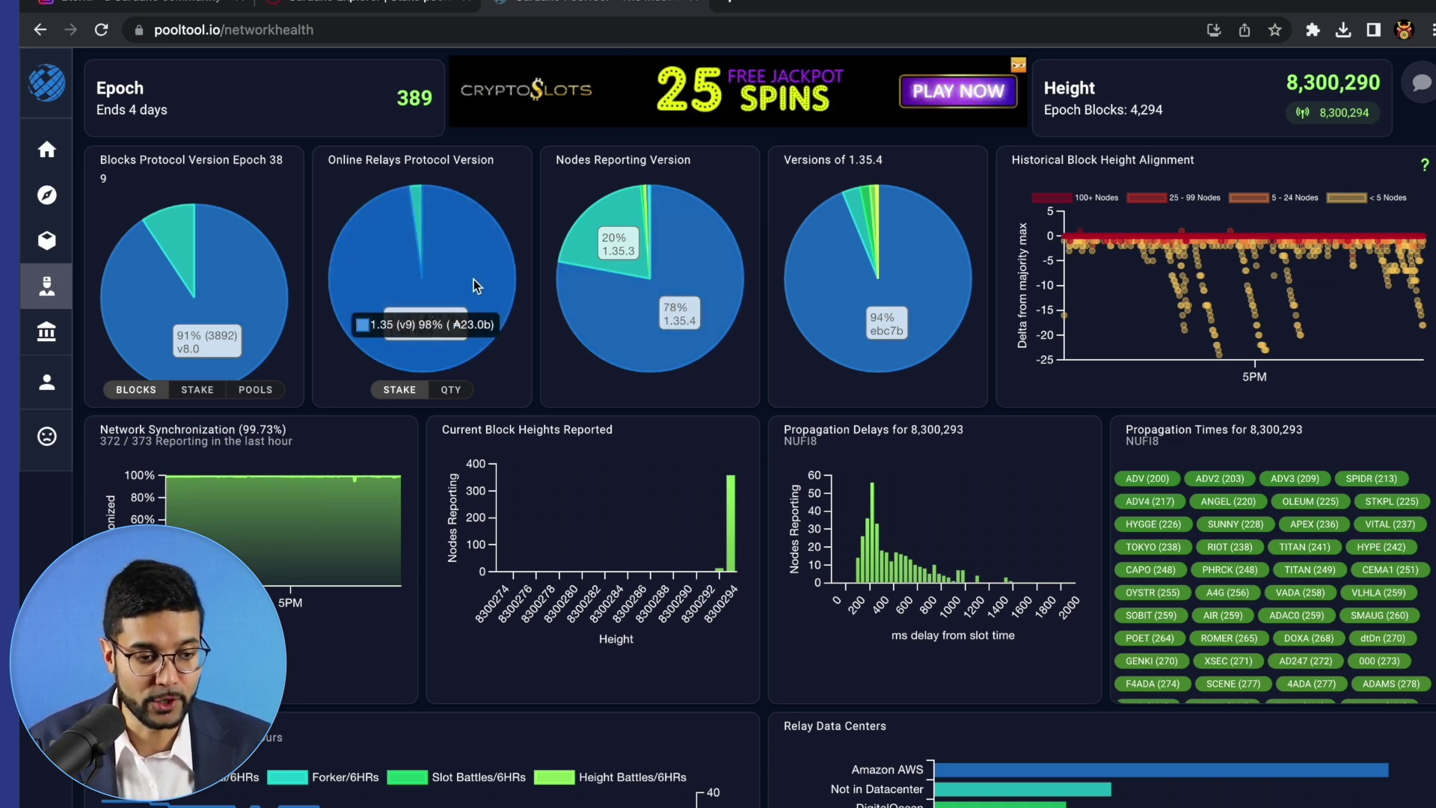
mouse_move(844, 280)
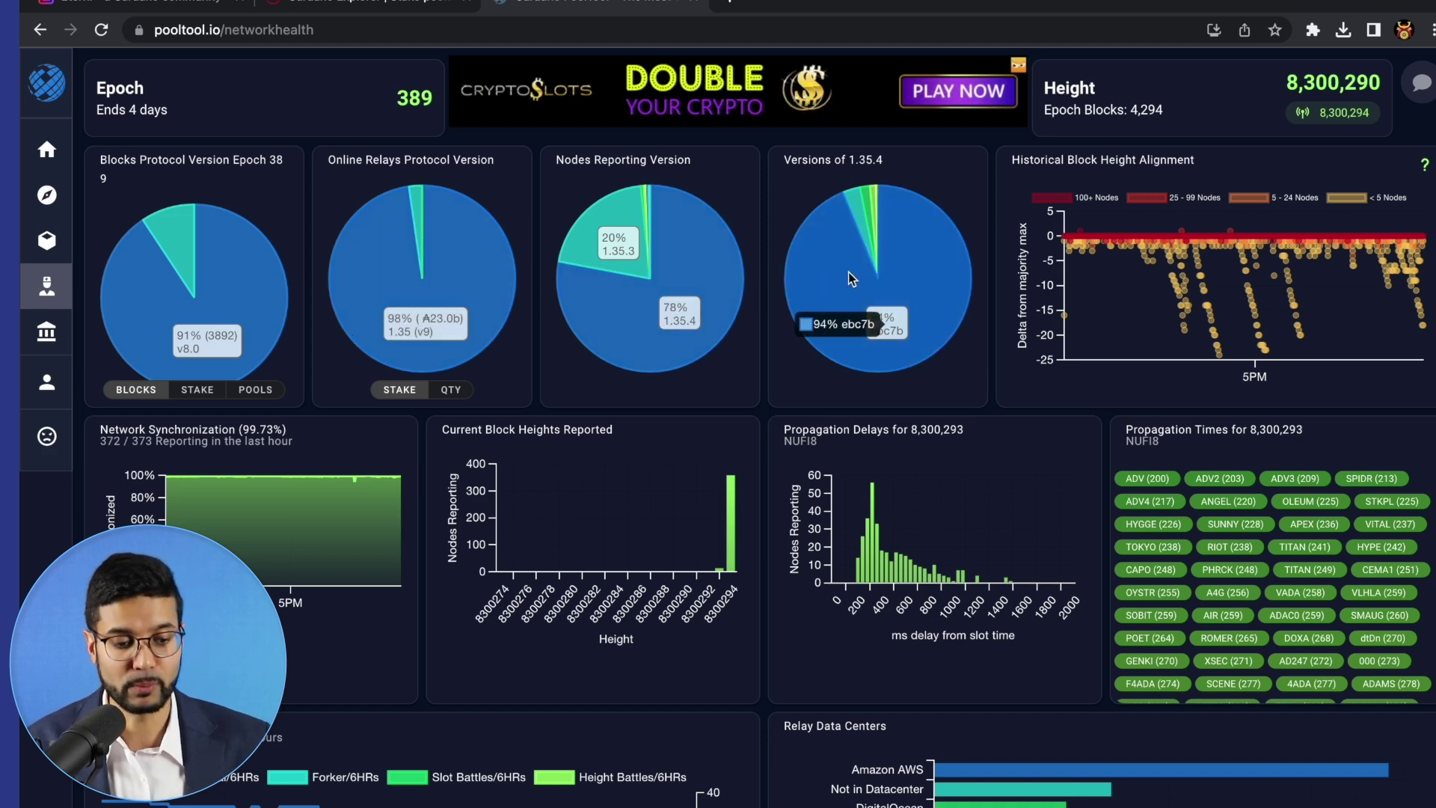
scroll(812, 350, down, 4)
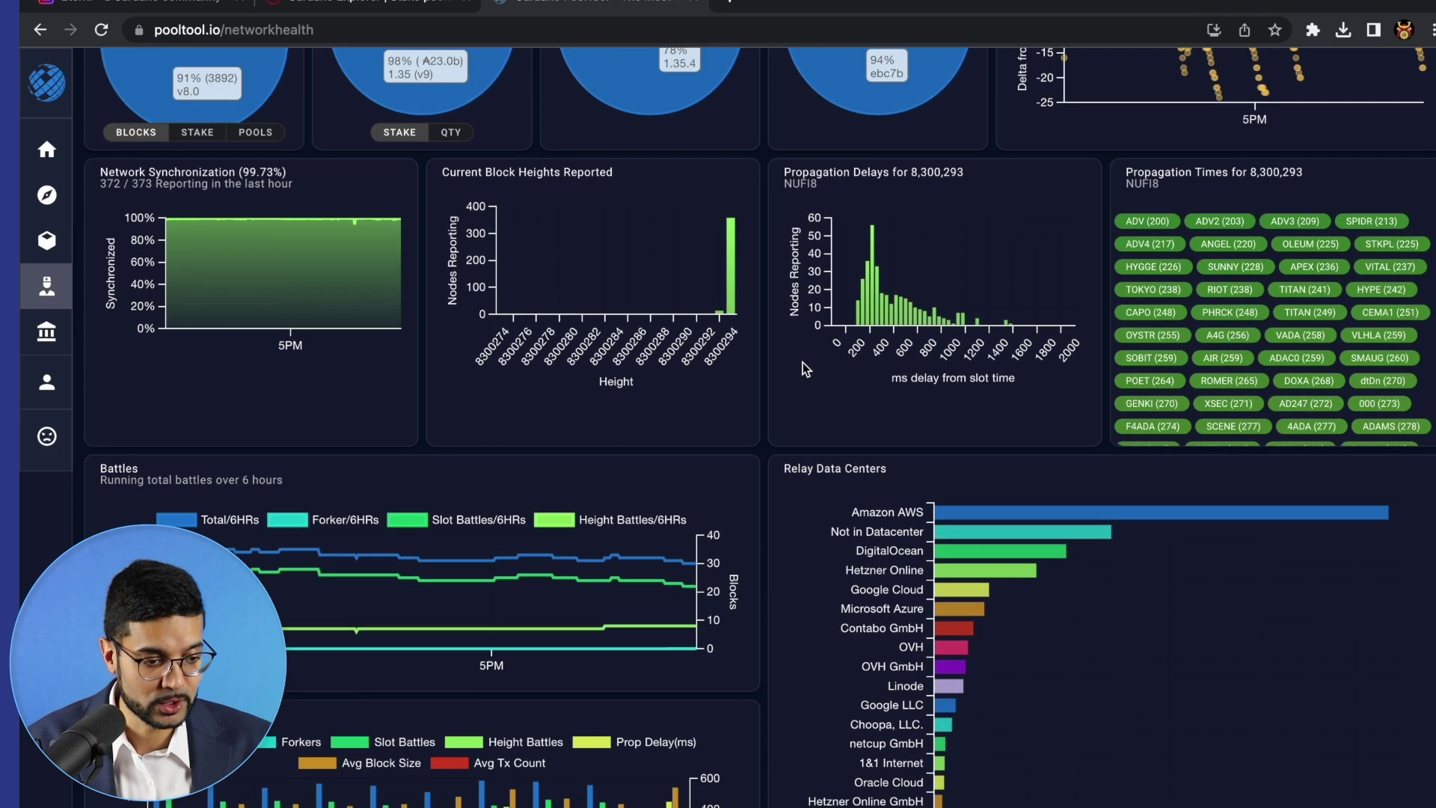
scroll(806, 368, down, 1)
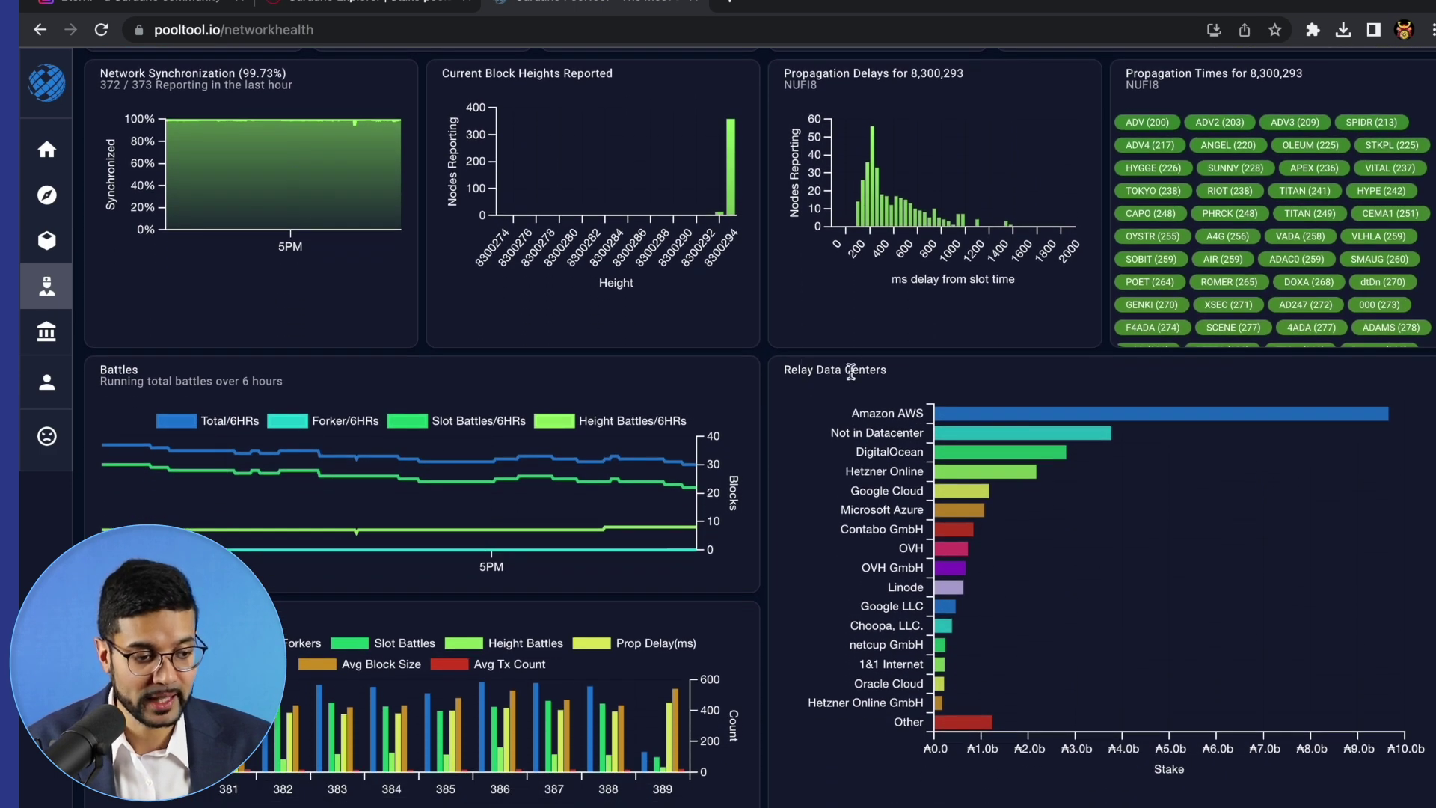
mouse_move(1133, 442)
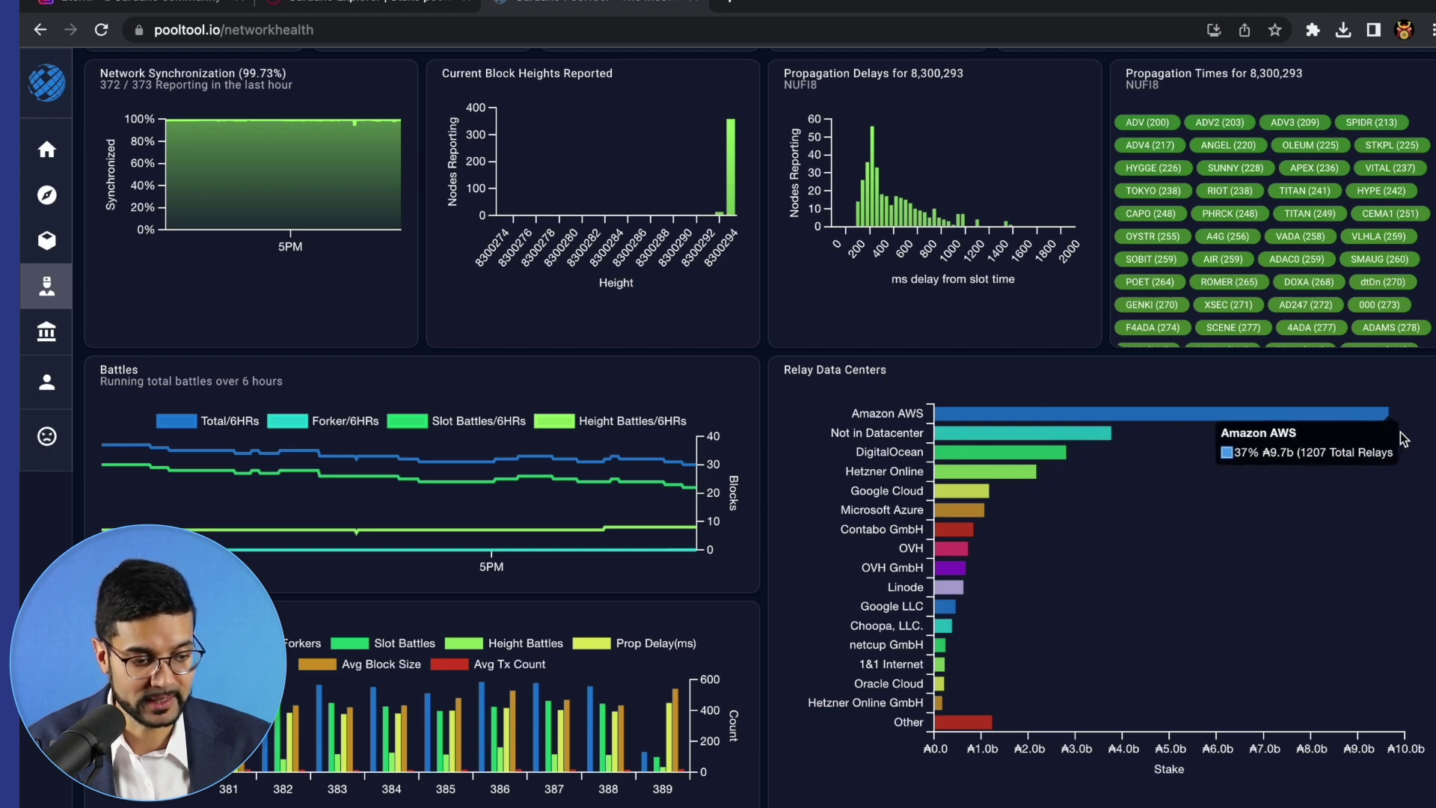
scroll(692, 543, down, 3)
scroll(692, 543, up, 8)
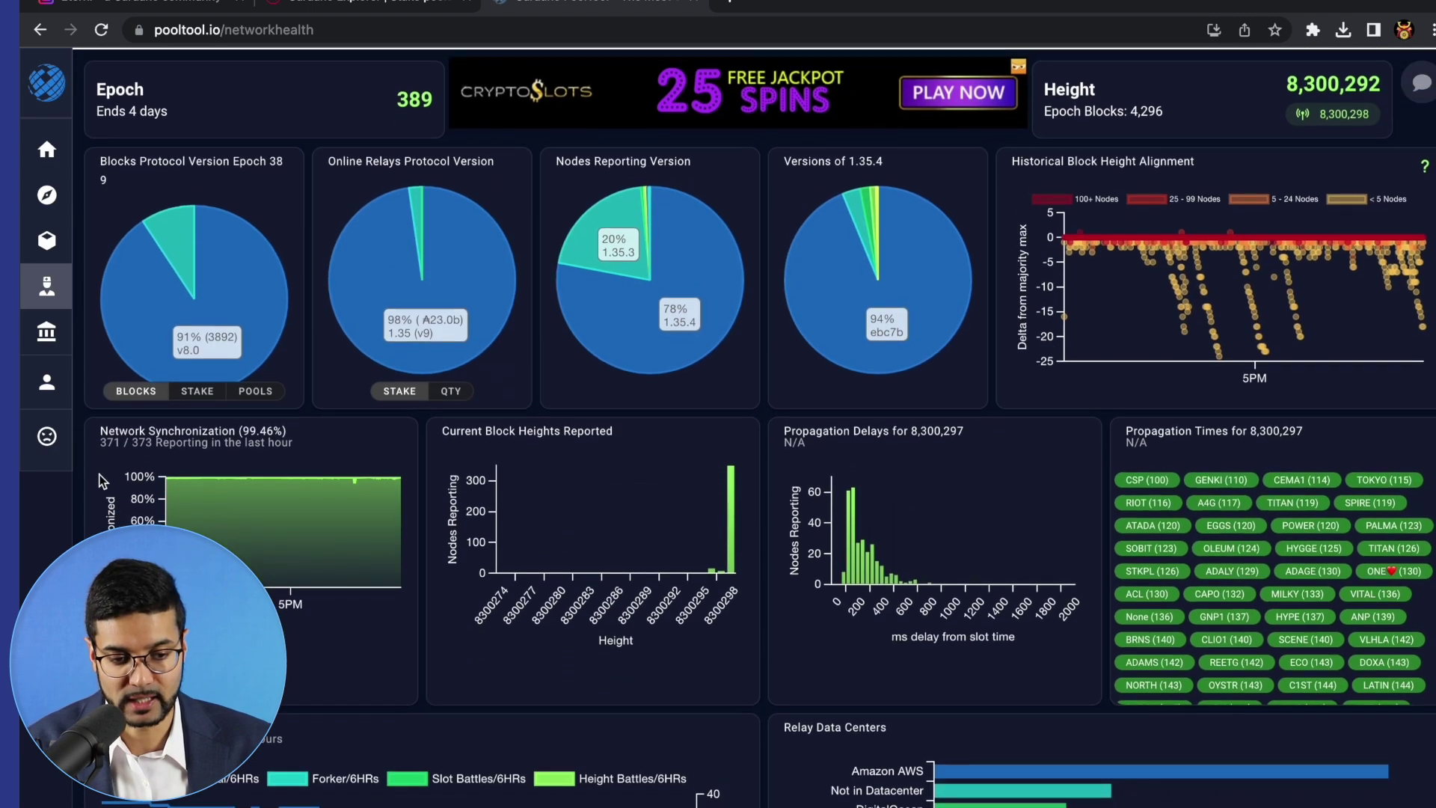
mouse_move(58, 354)
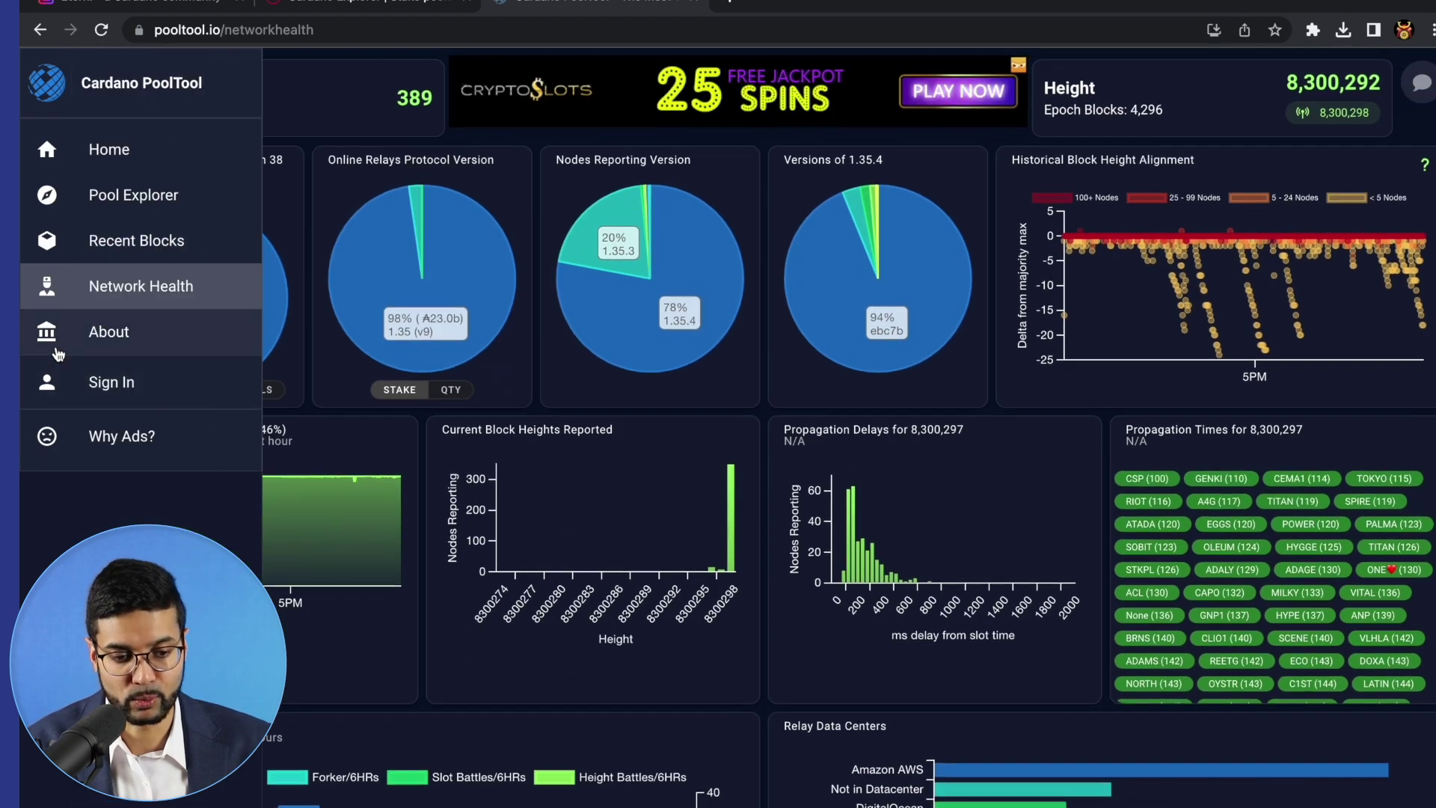